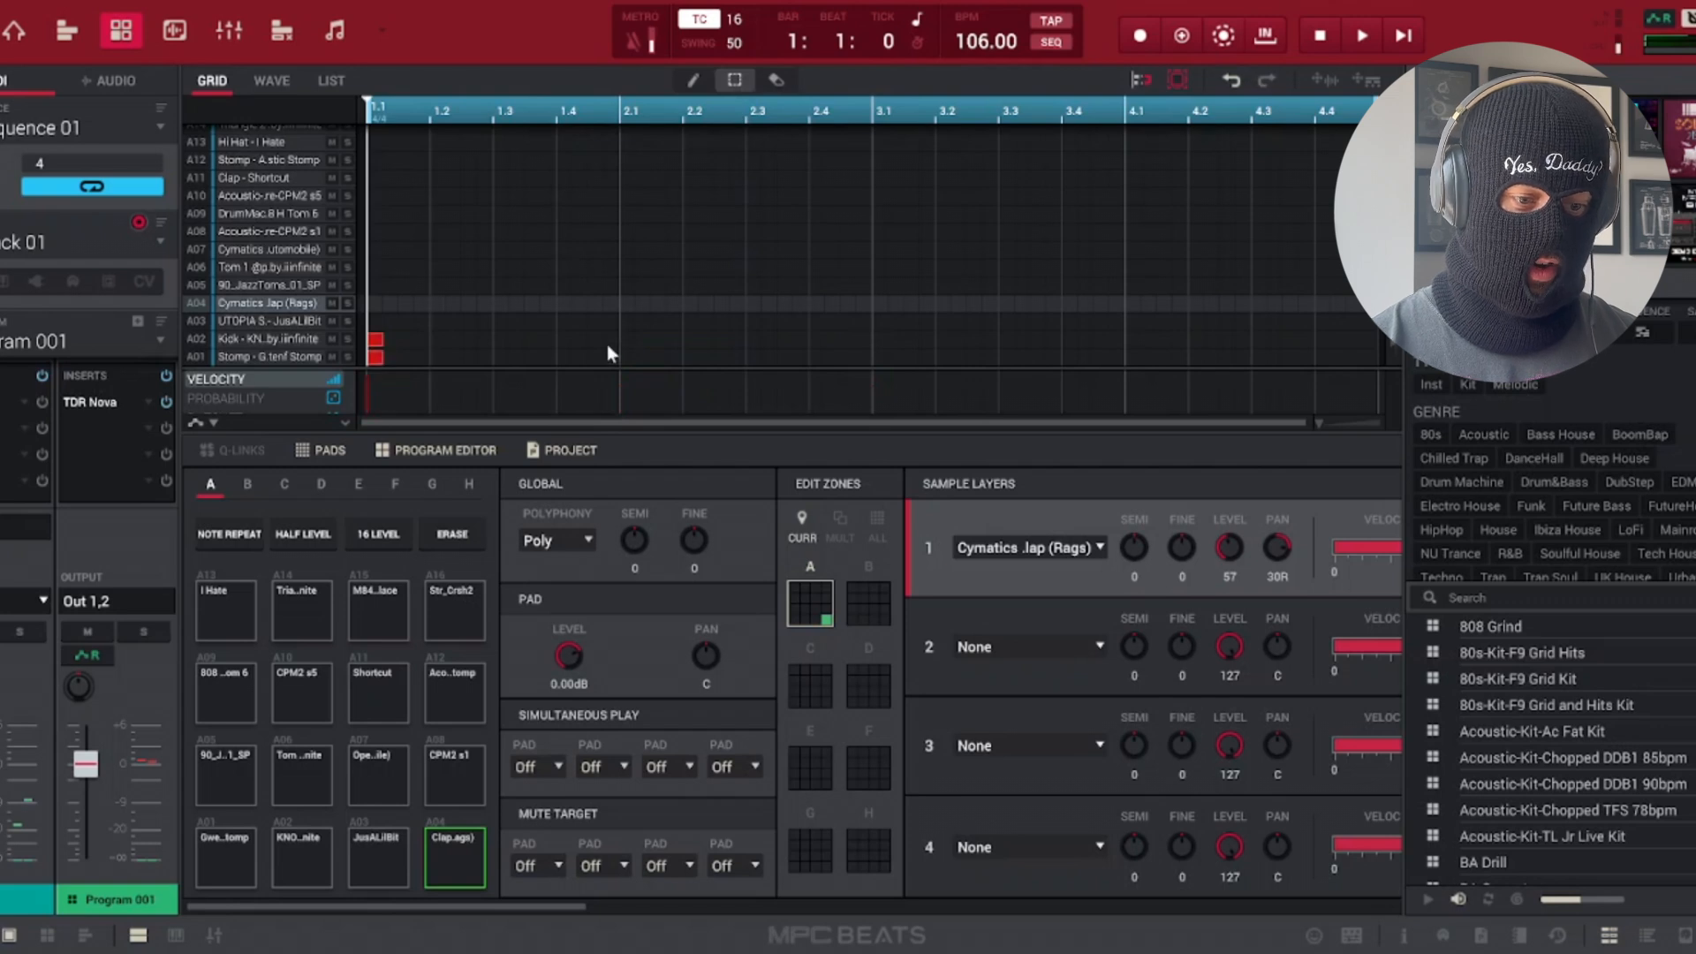
Place matching kick (A02) and stomp (A01) notes on the first beats of bars 2, 3 and 4
left_click(627, 339)
left_click(624, 355)
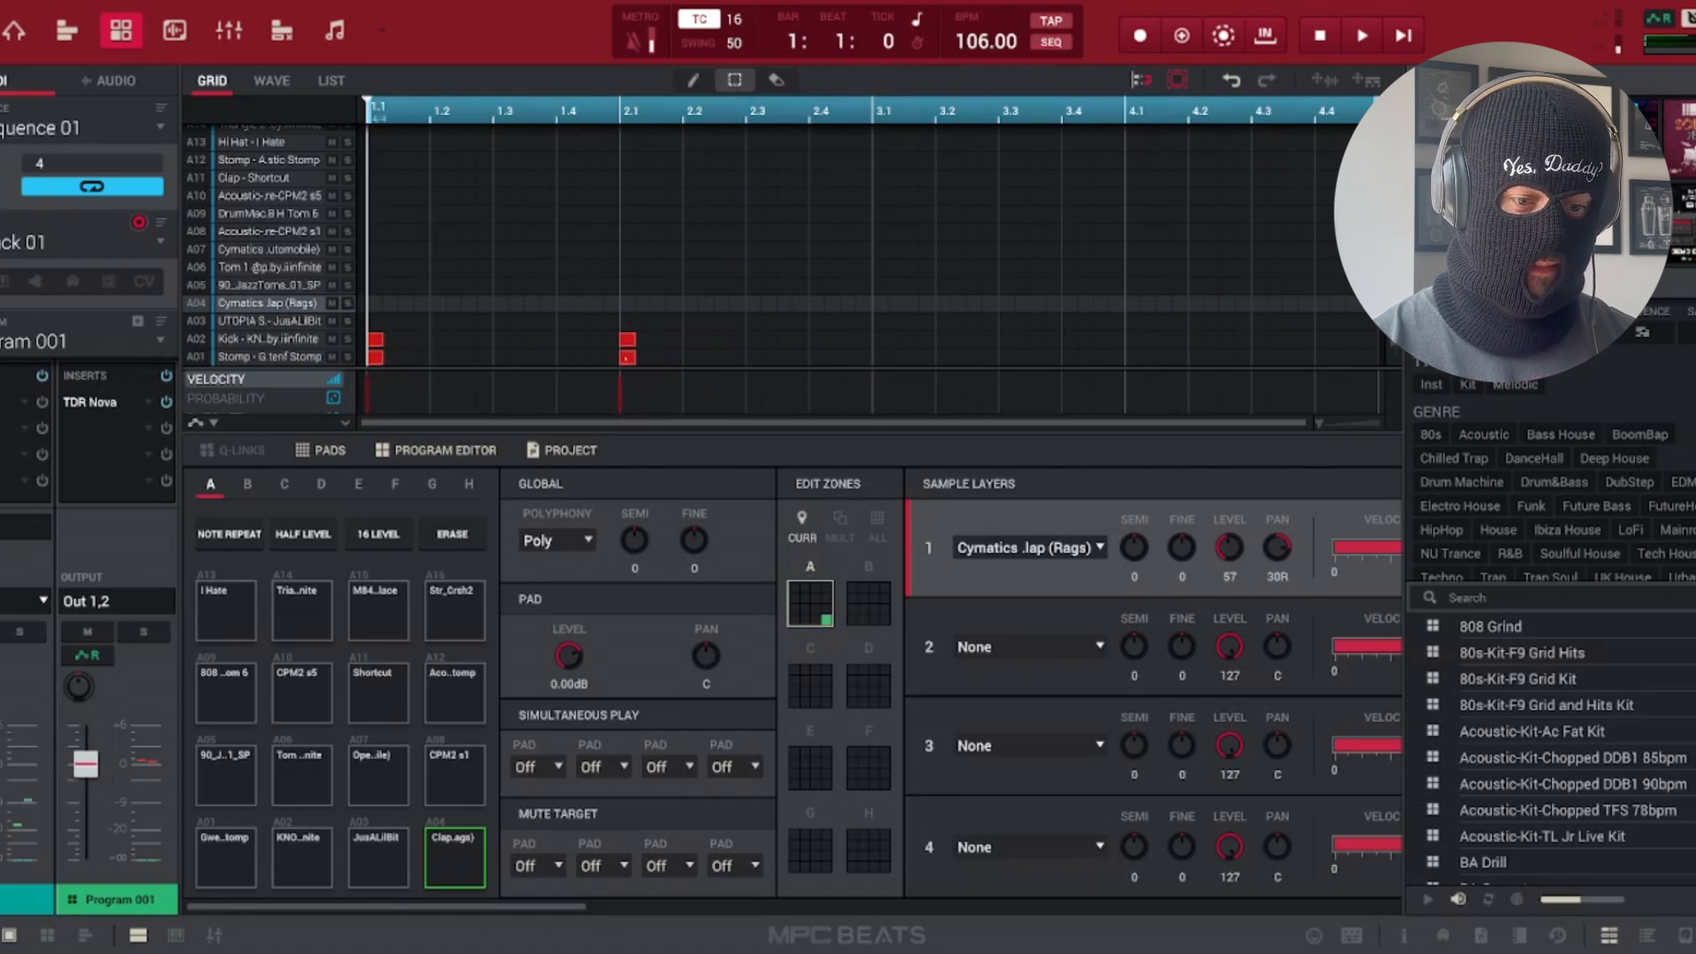
left_click(880, 357)
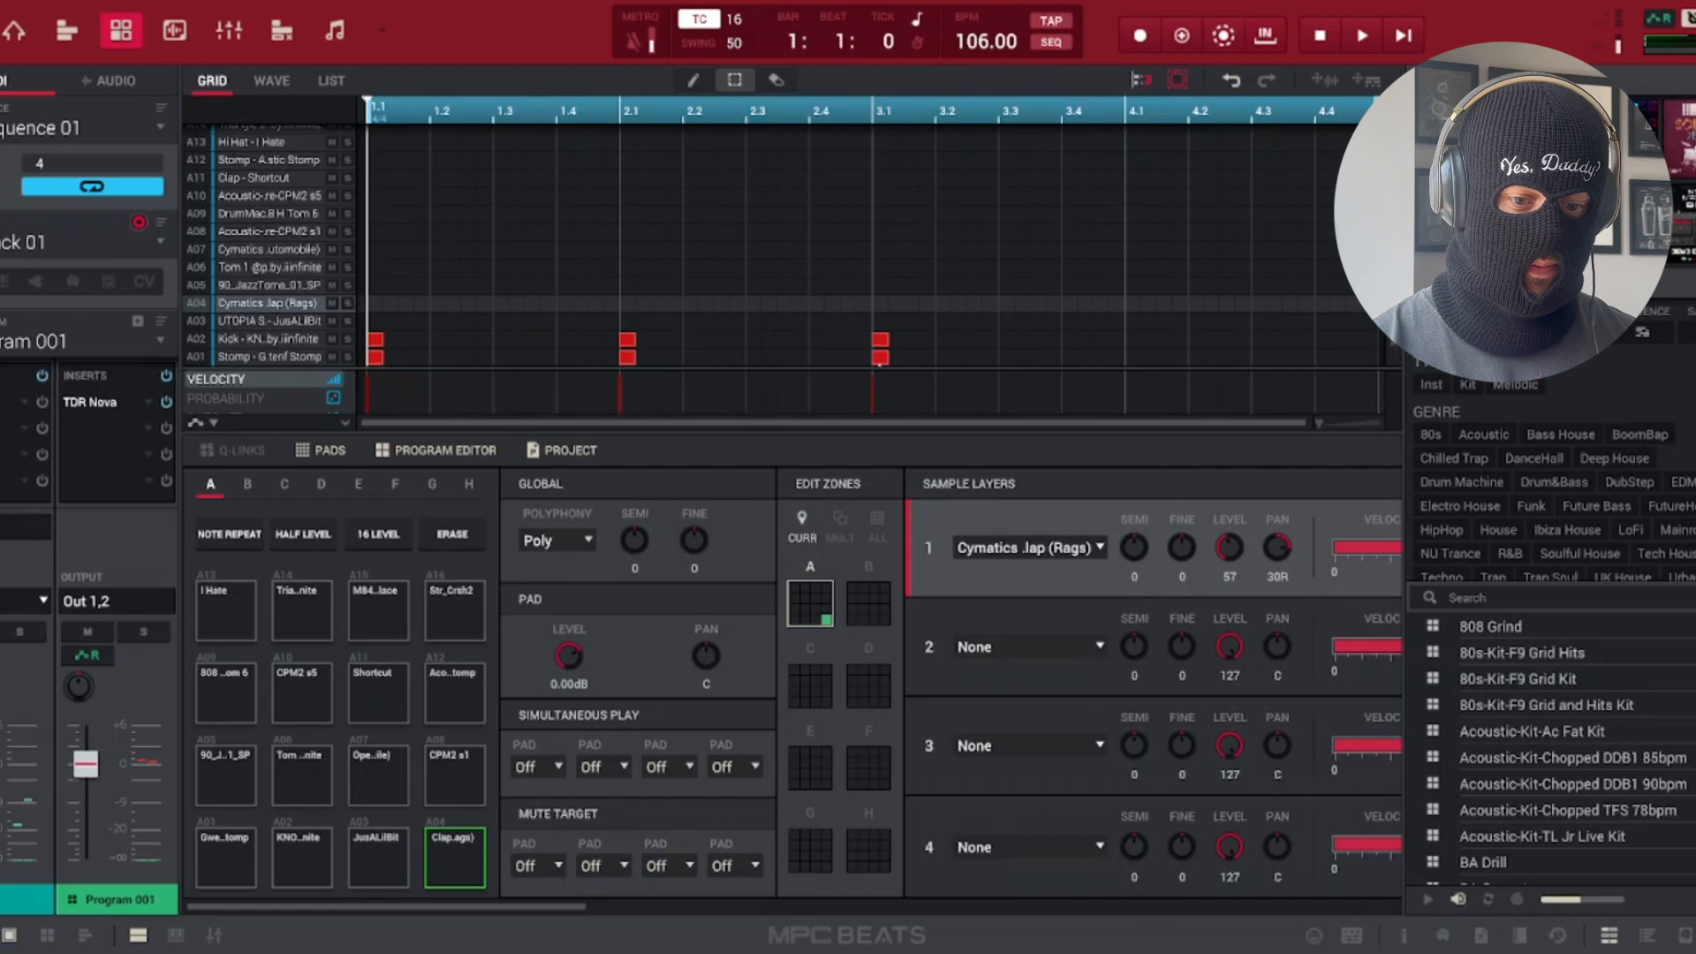
left_click(1132, 339)
left_click(1132, 360)
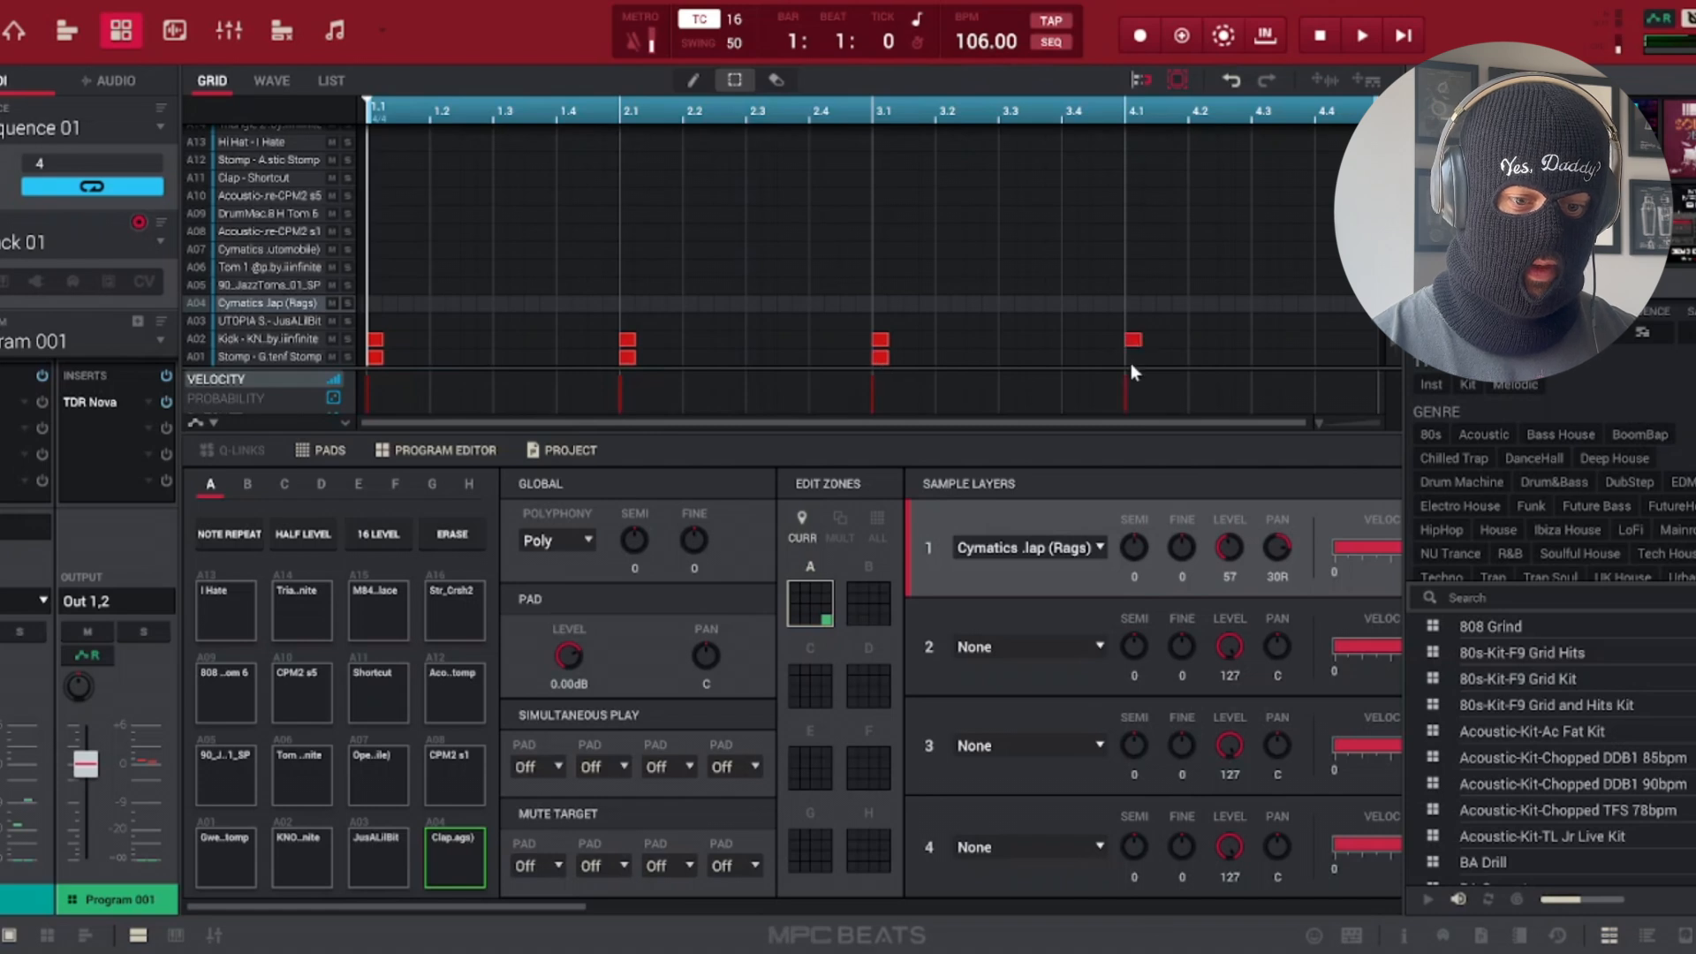
Add a kick and stomp pair half a beat before bar 2 and lower its velocity
left_click(596, 340)
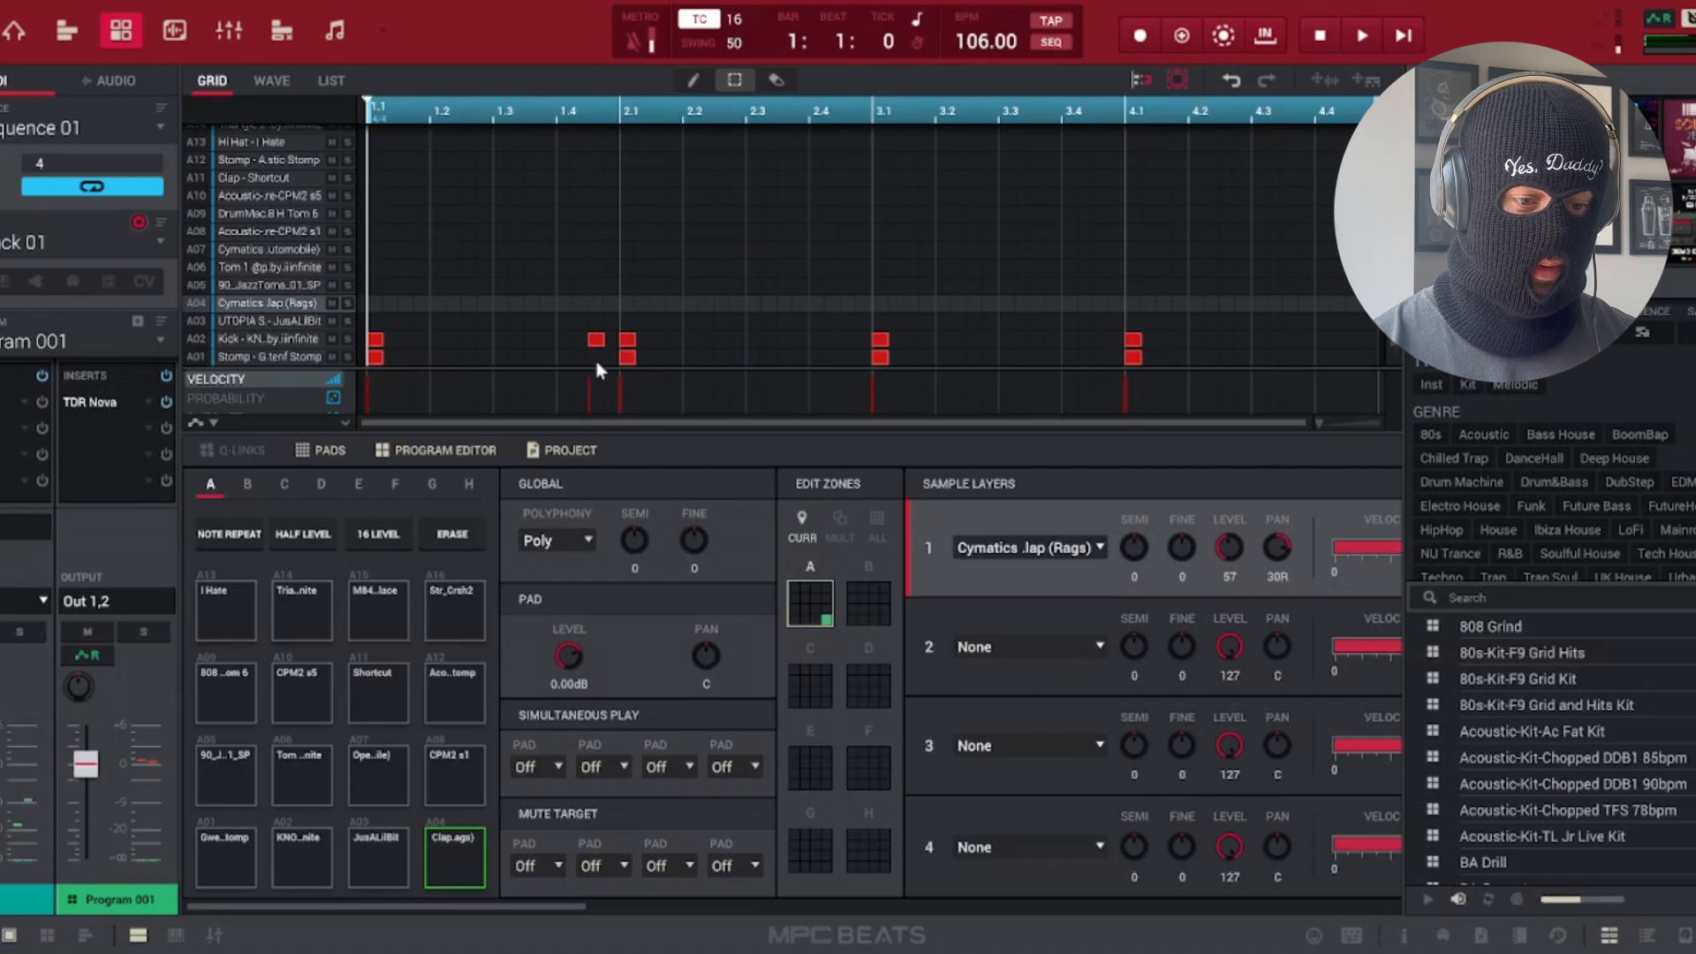
double_click(597, 360)
left_click_drag(561, 309, 591, 391)
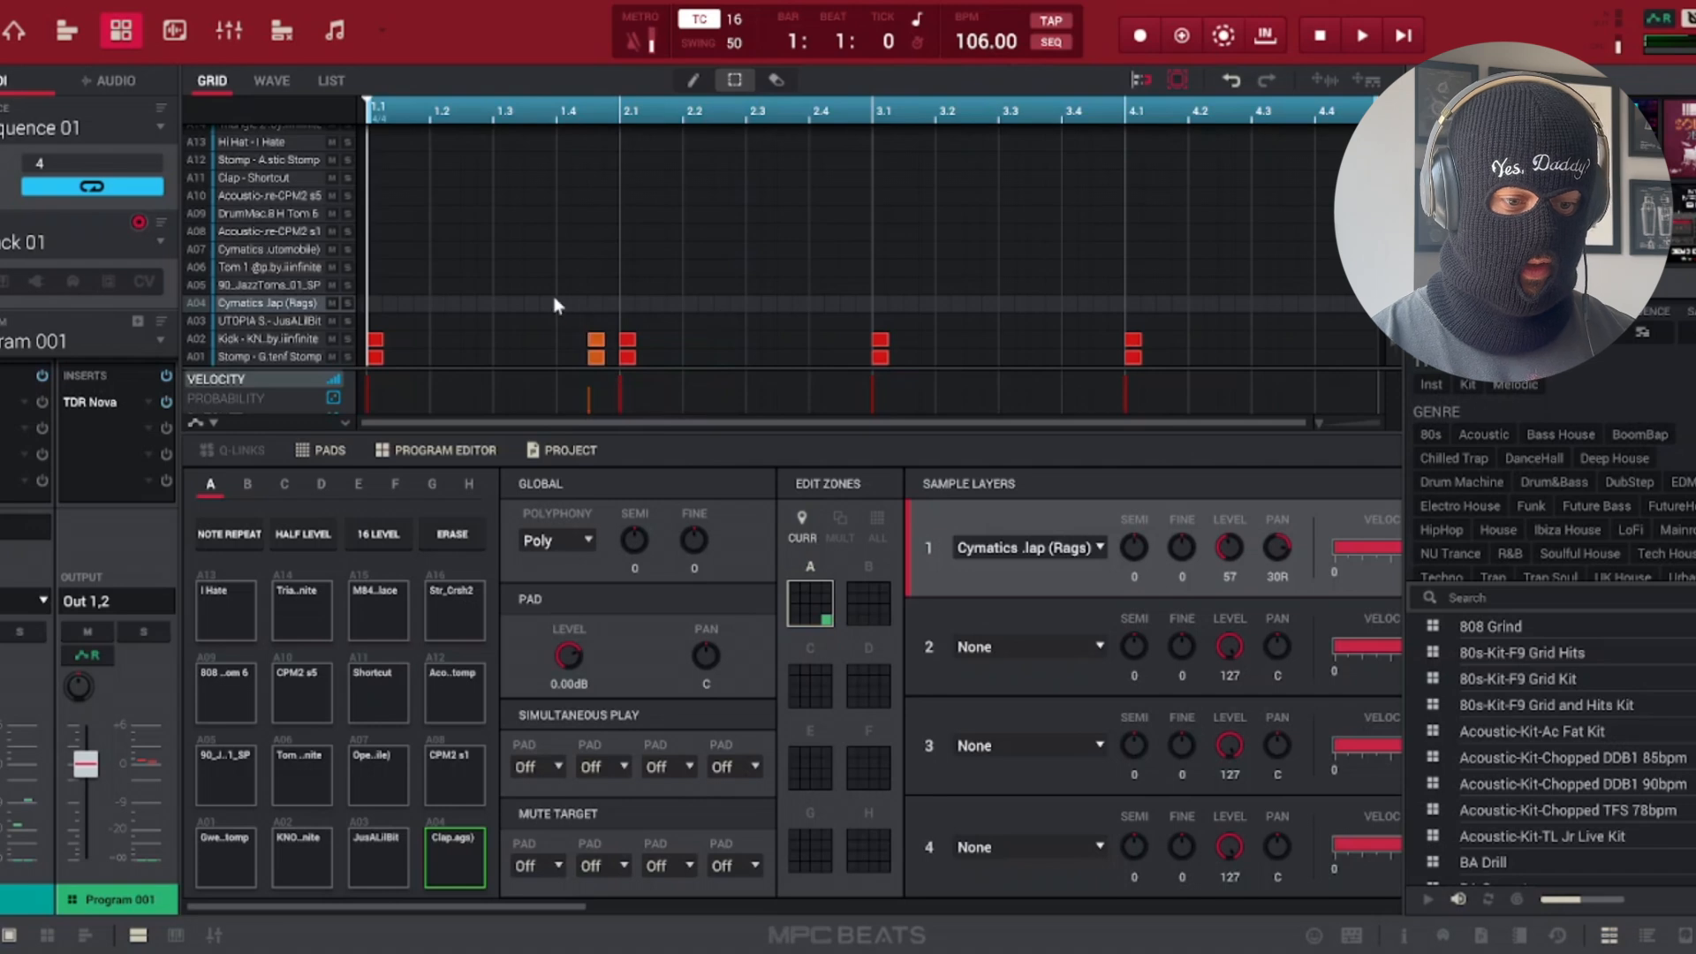
Copy the softer kick and stomp pair to half a beat before bar 4, at position 3:4:48
left_click_drag(554, 305, 595, 367)
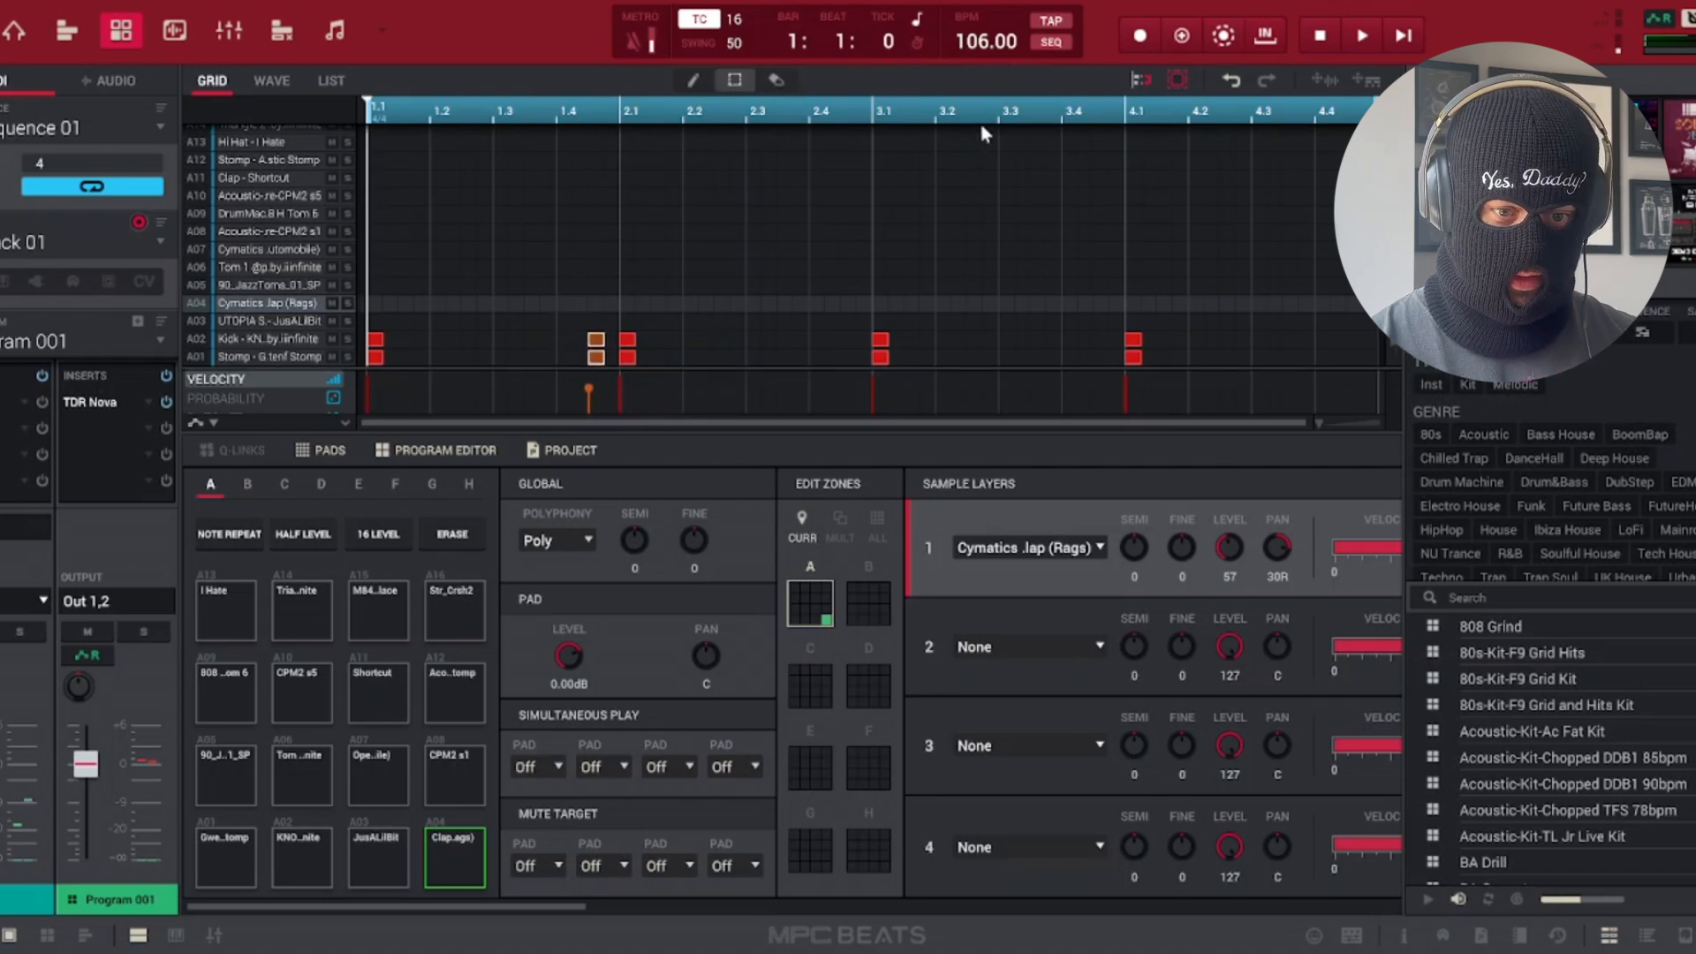
left_click(1096, 114)
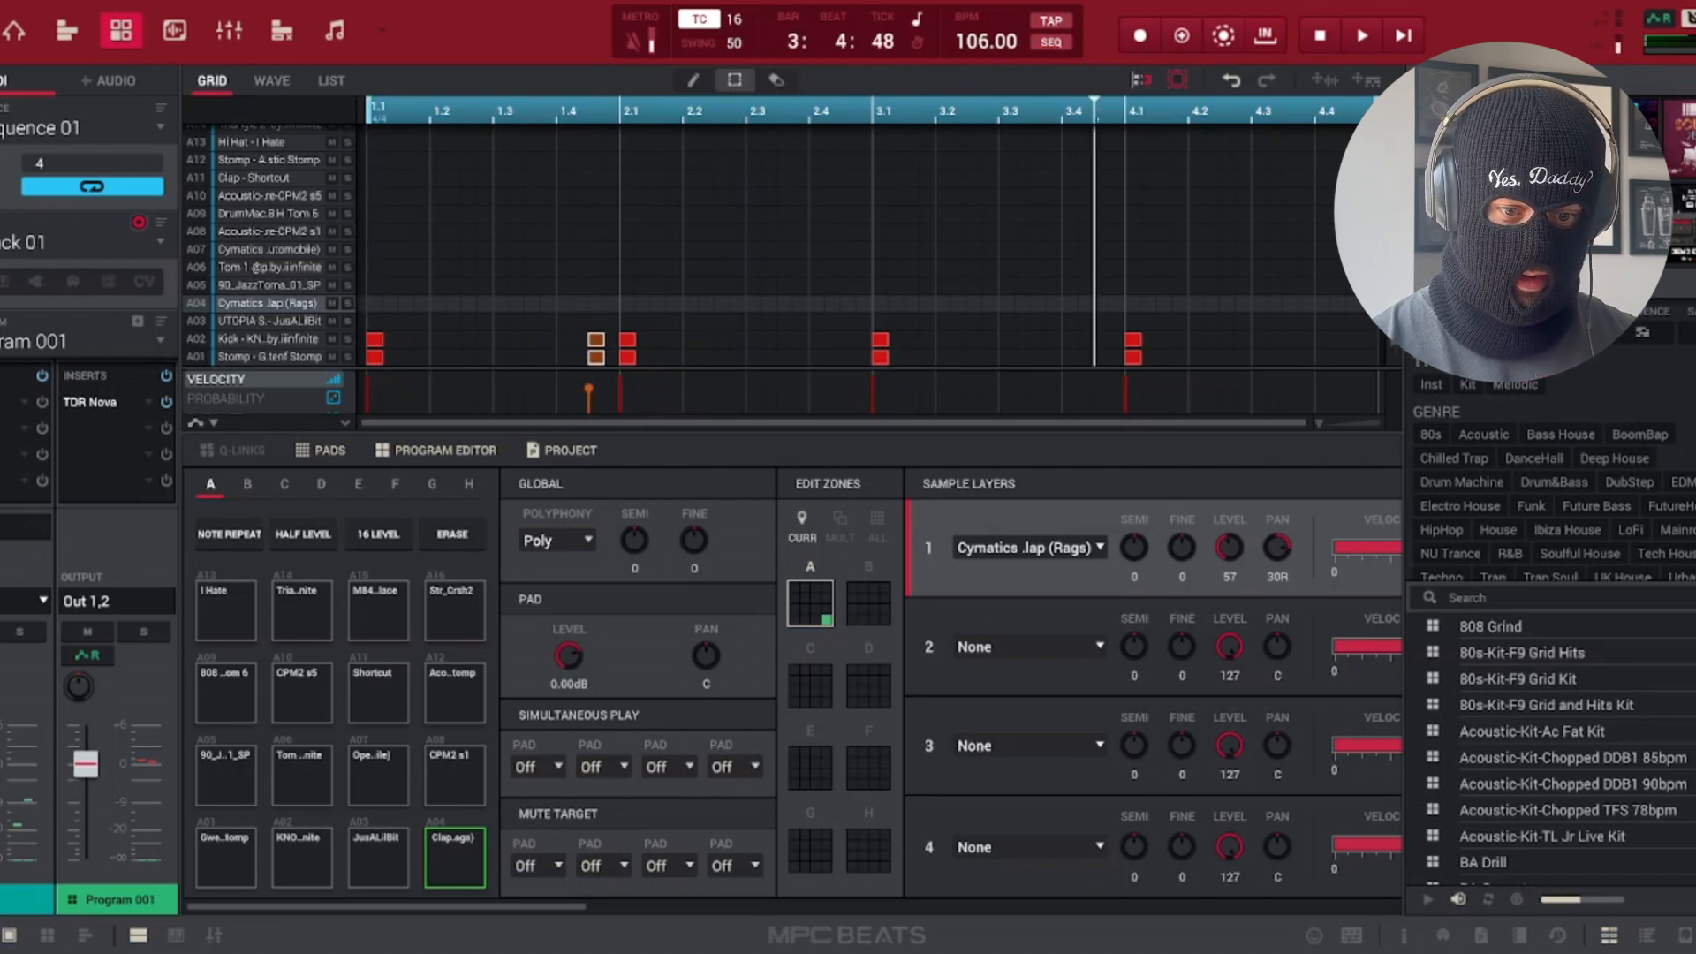
key("ctrl+c")
key("ctrl+v")
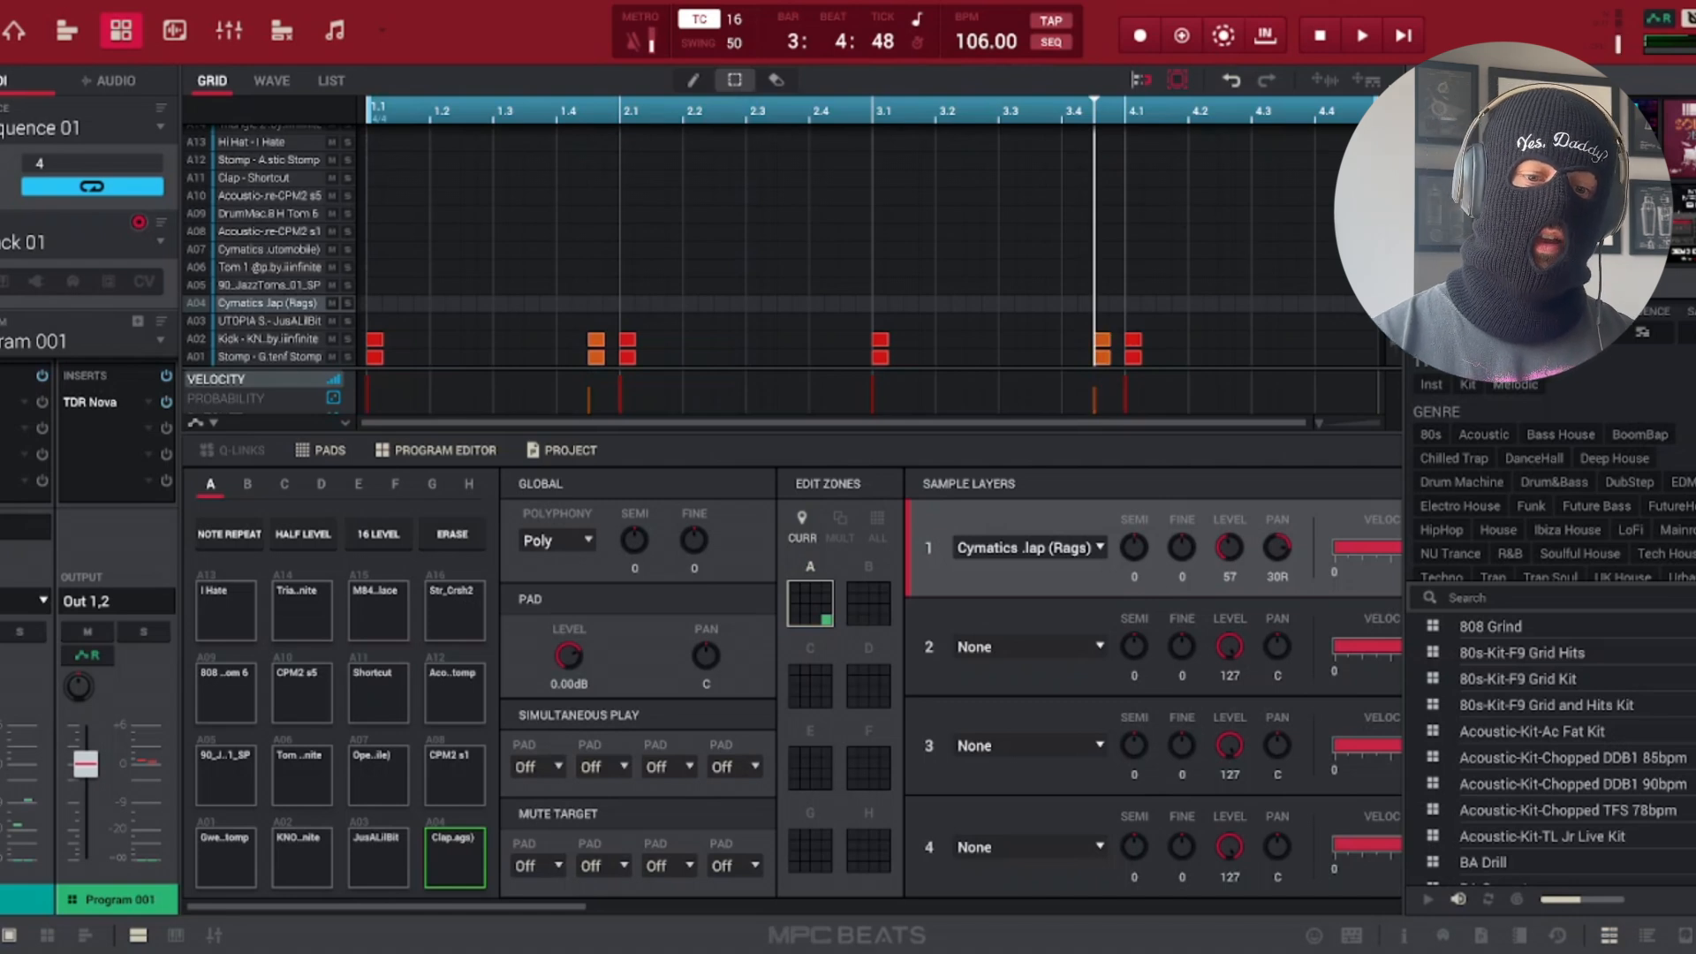
Add kick and stomp notes at beats 4.3 and 4.4, and play back the pattern
left_click(1259, 340)
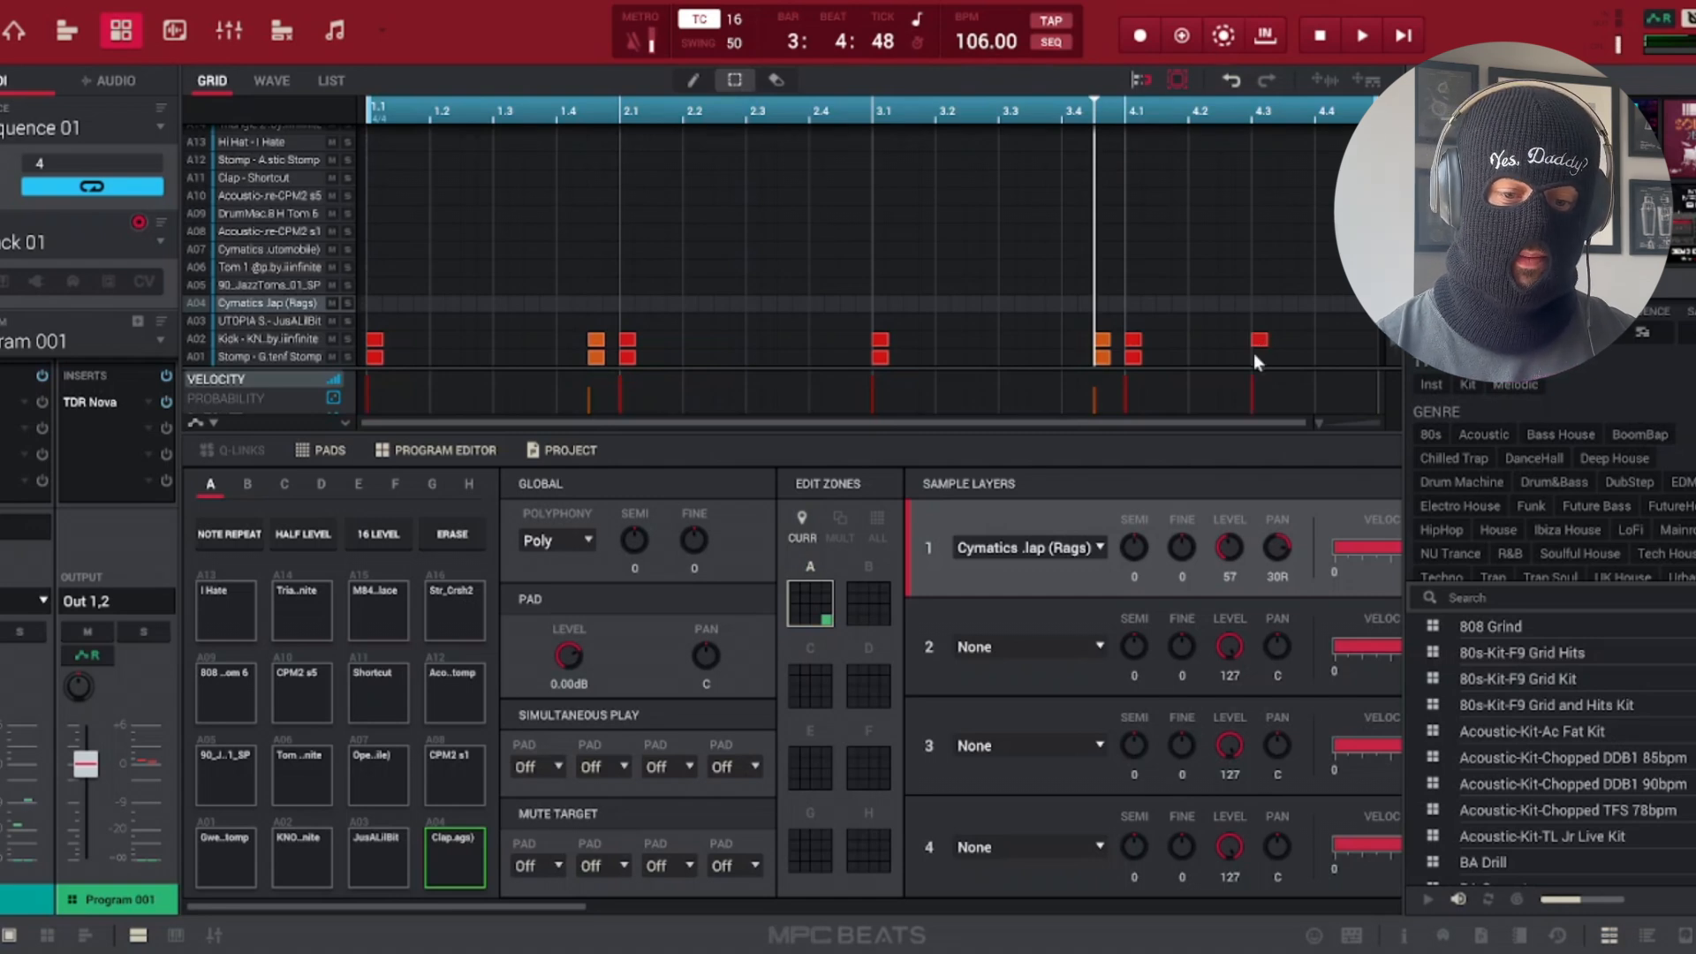
left_click(1253, 353)
left_click(1321, 341)
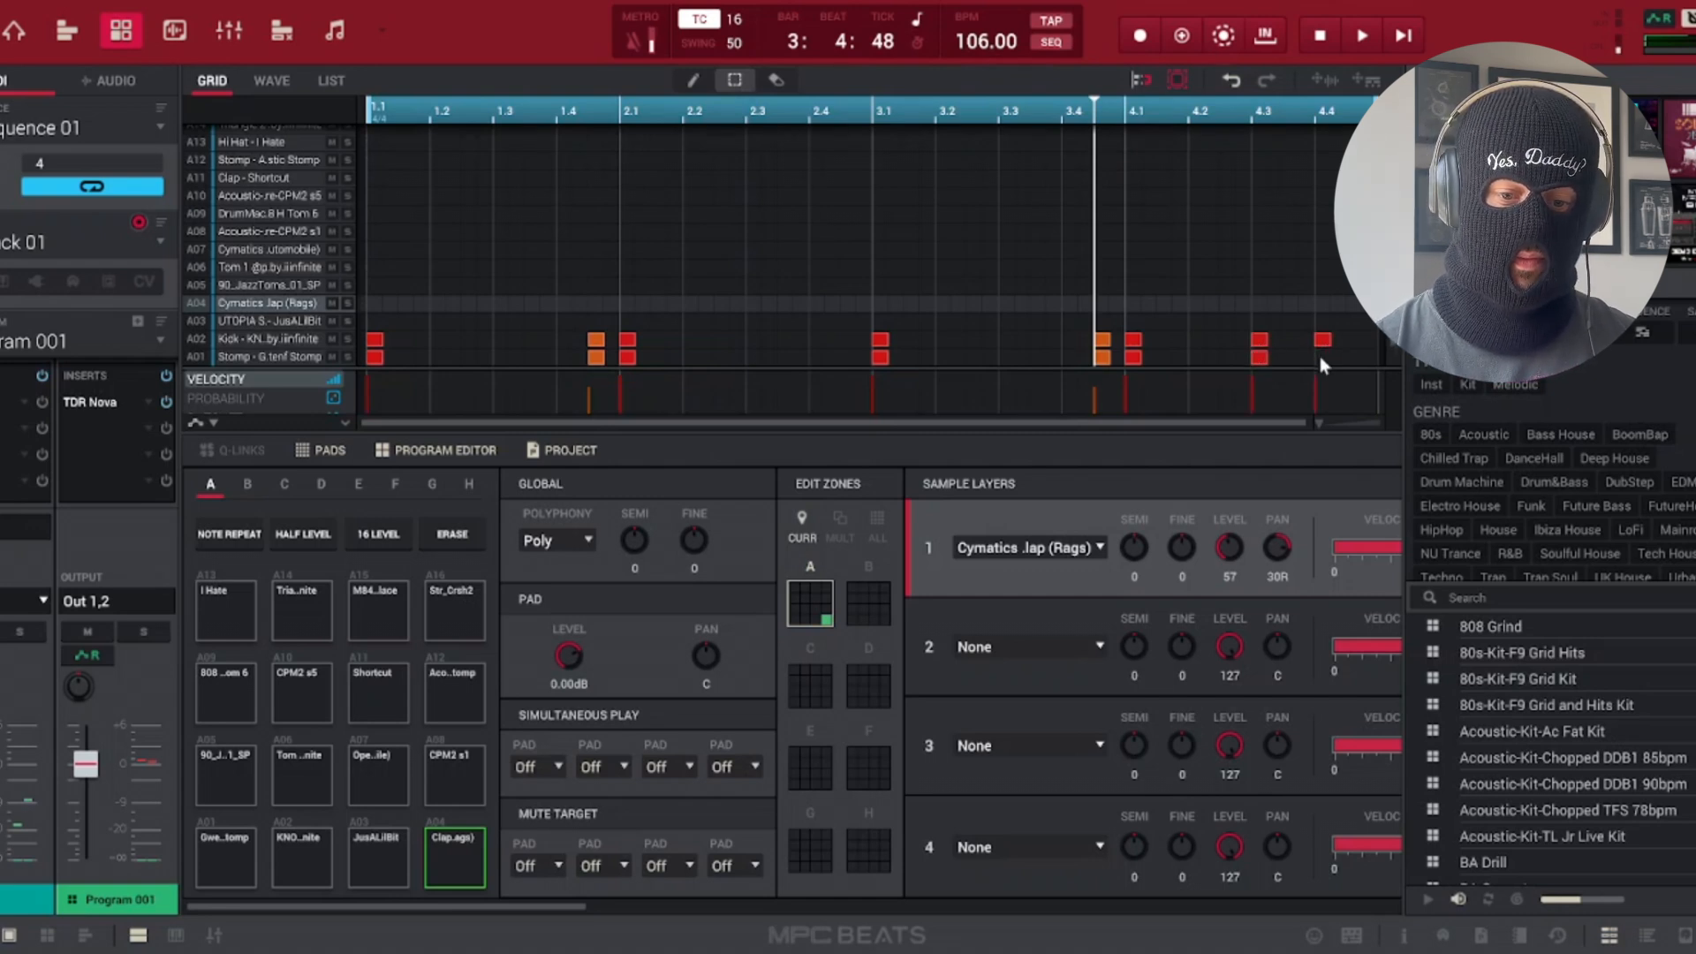
left_click(1322, 357)
key("space")
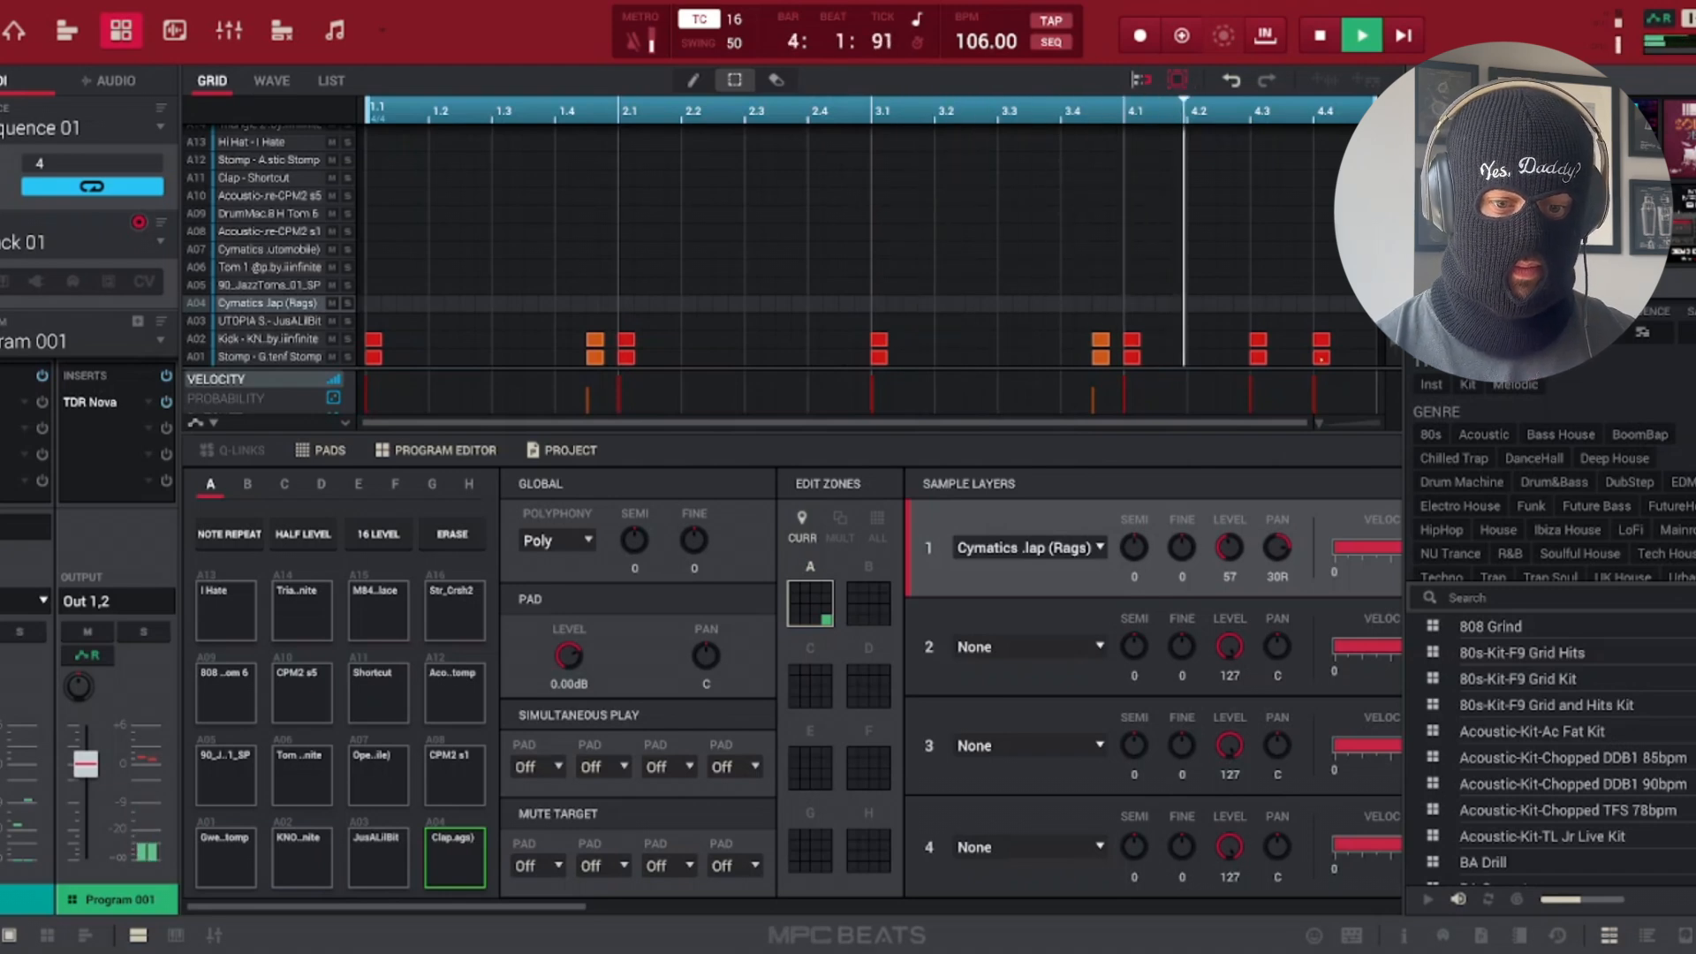
key("space")
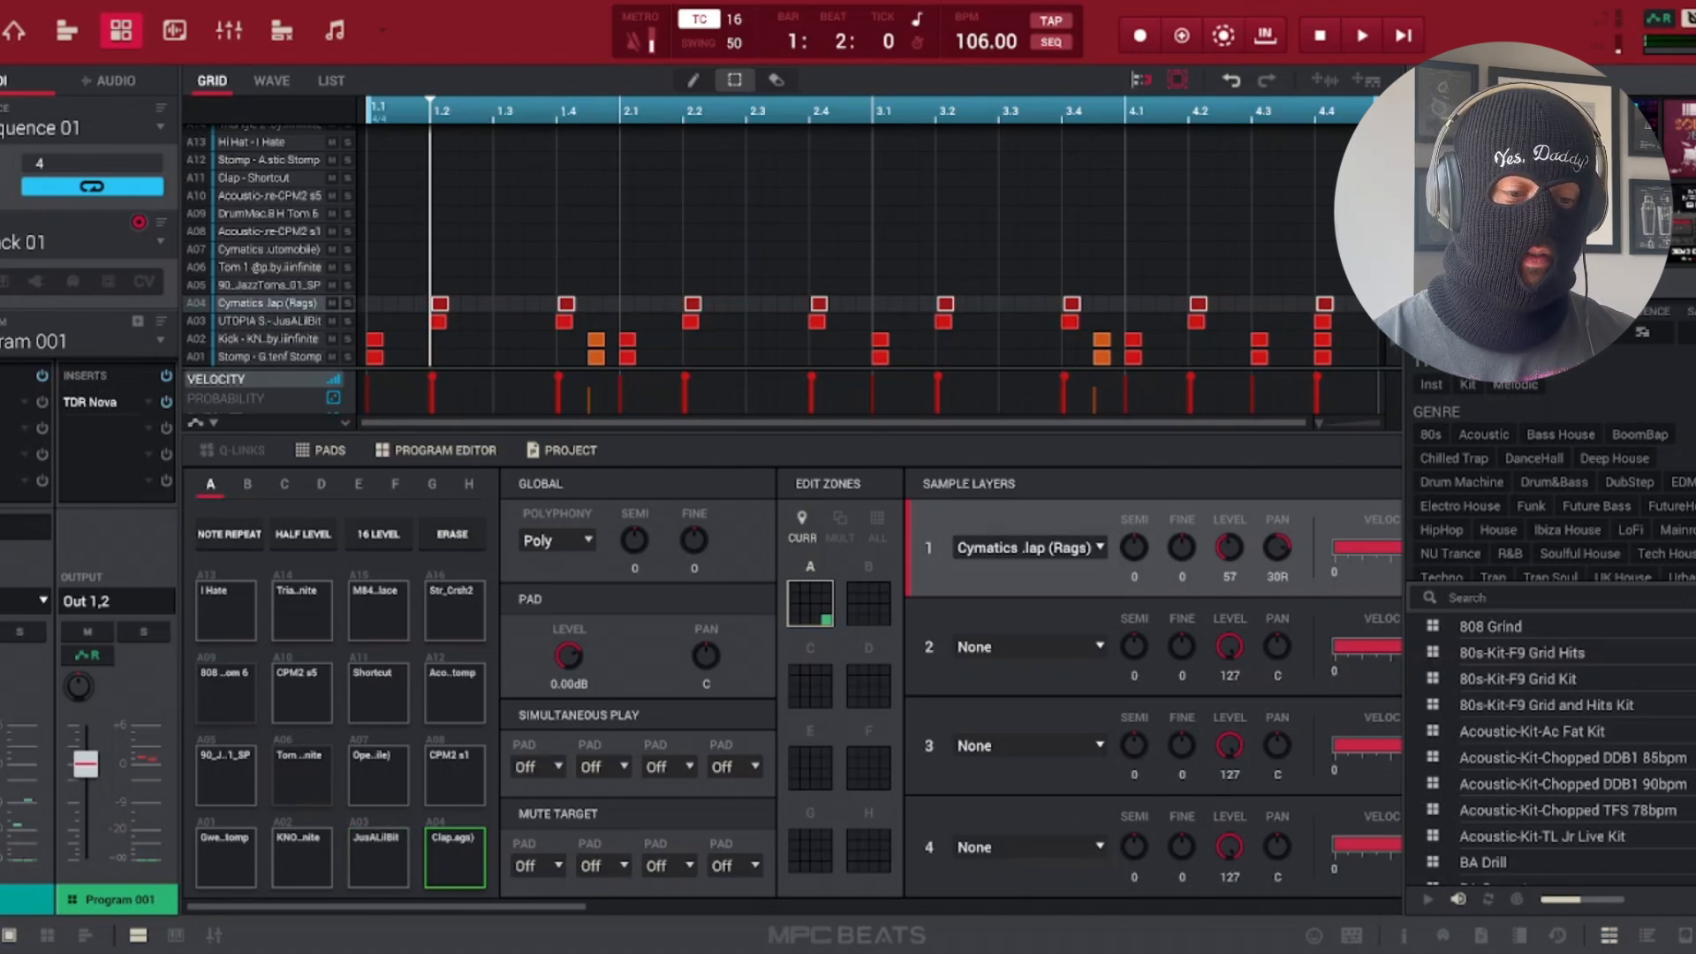
Examine the timing of the A04 clap notes against the A03 notes up close, and play the sequence
scroll(566, 170, "up", 5)
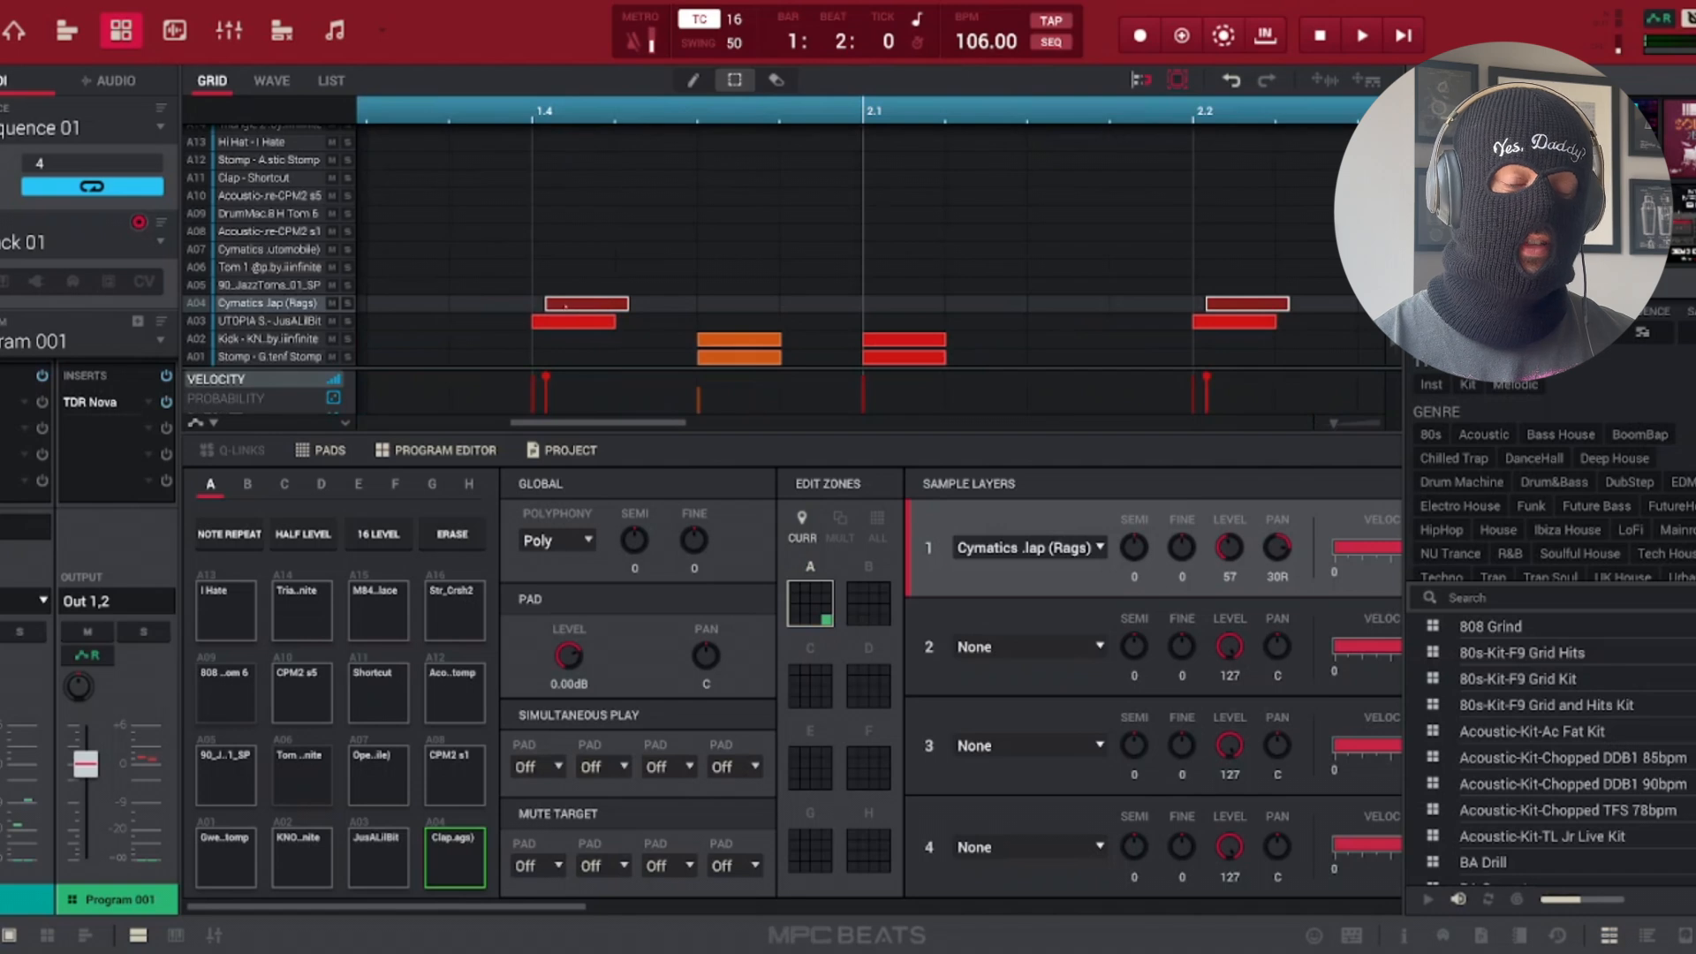
scroll(656, 201, "down", 5)
key("space")
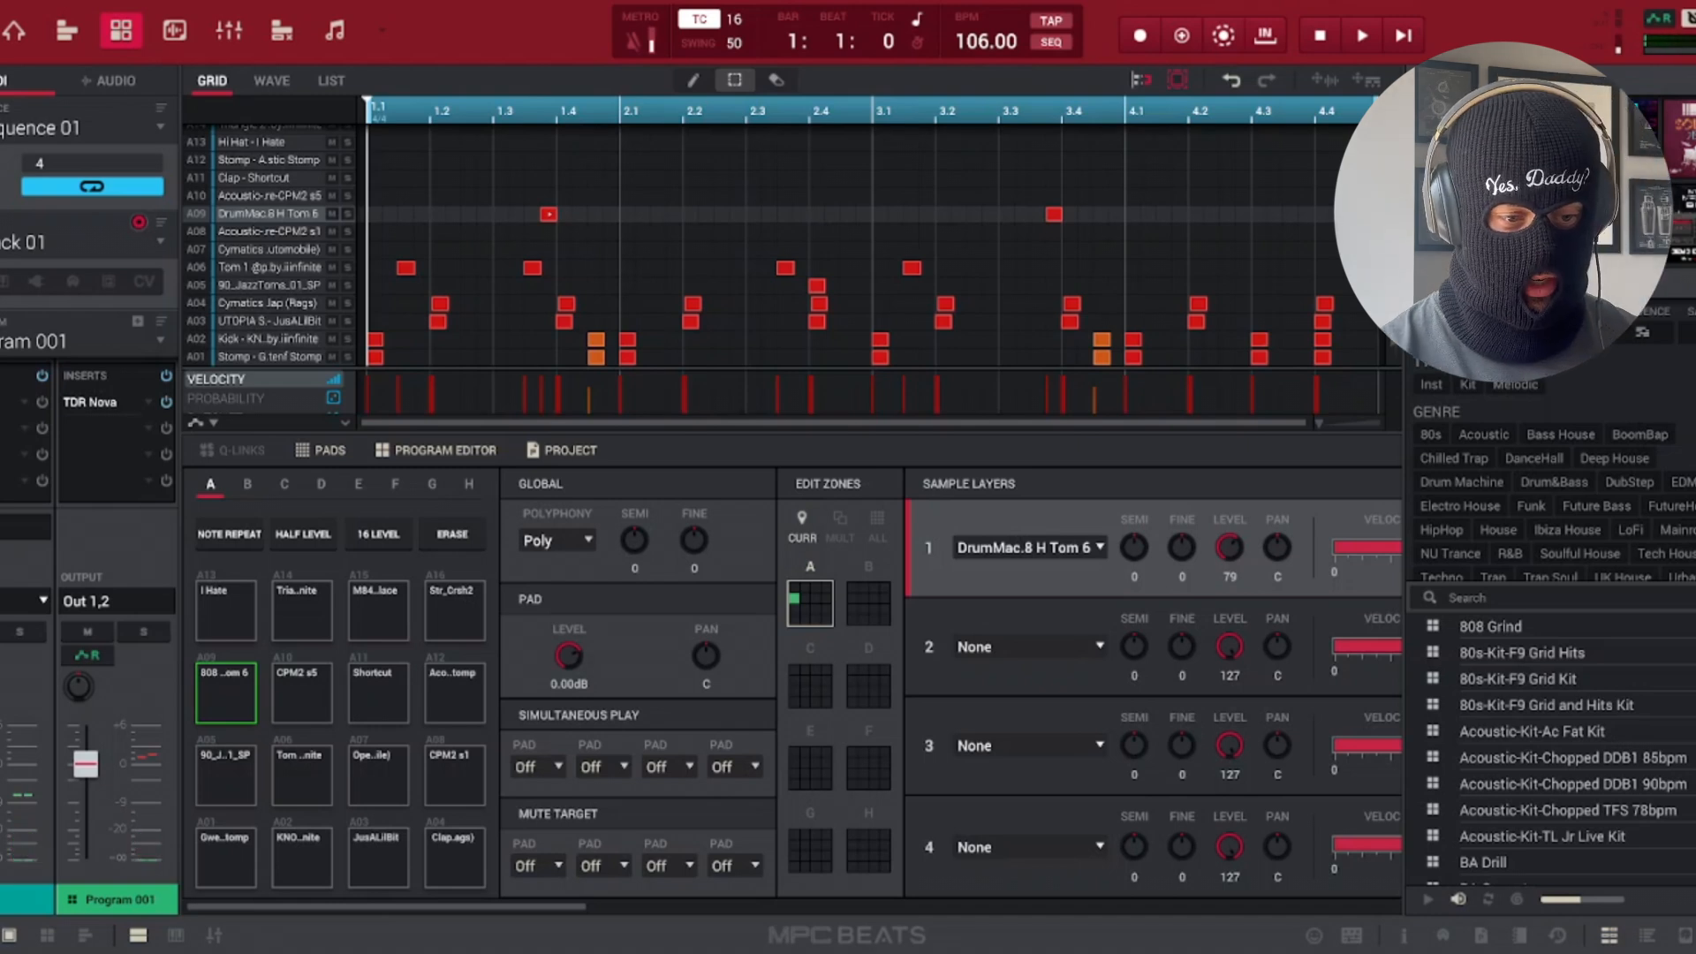
Check the A06 tom and A05 jazz tom notes individually, and listen to them within the sequence
left_click(268, 267)
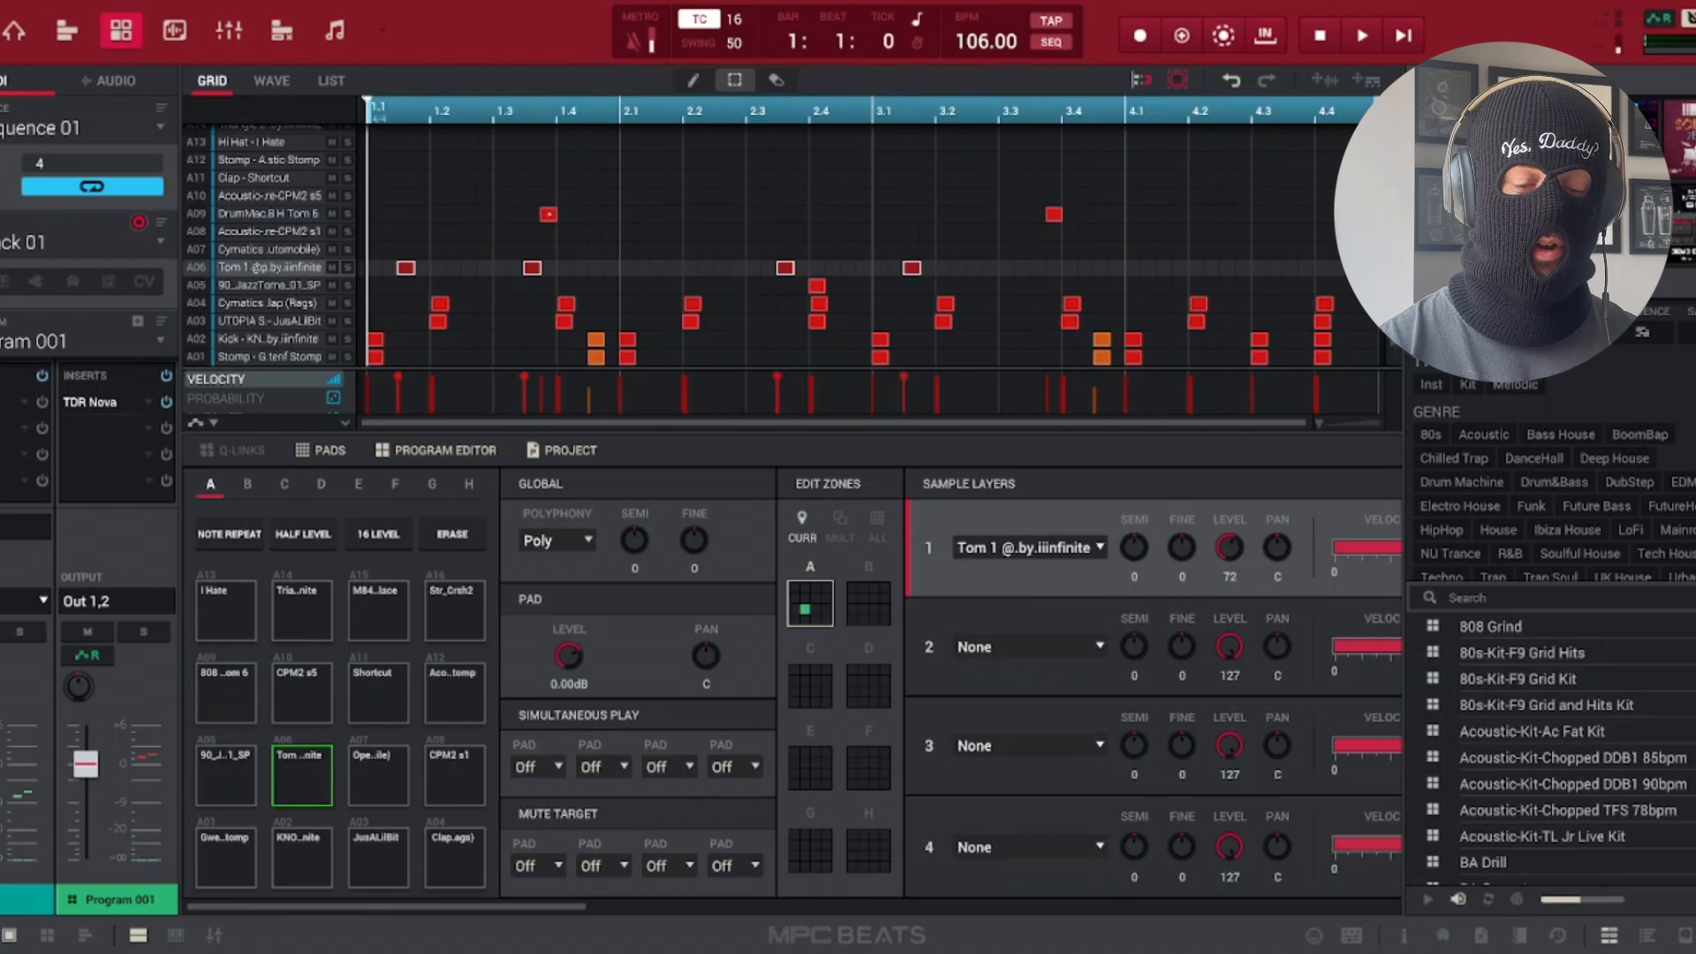
left_click(269, 285)
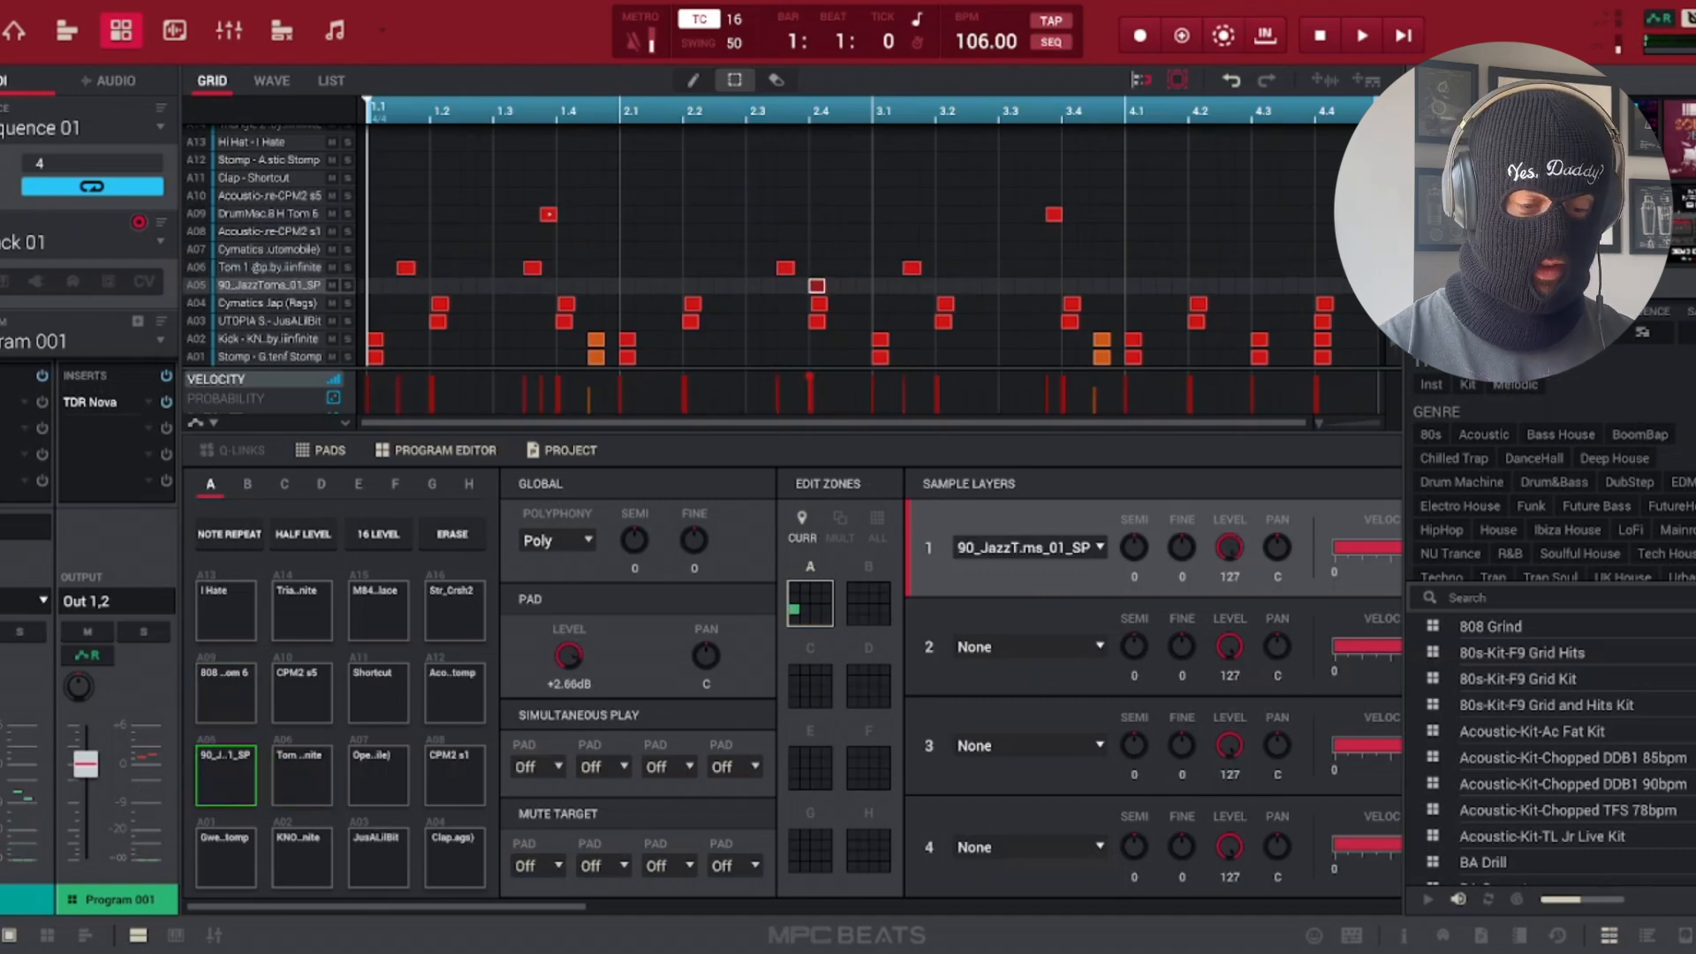
key("space")
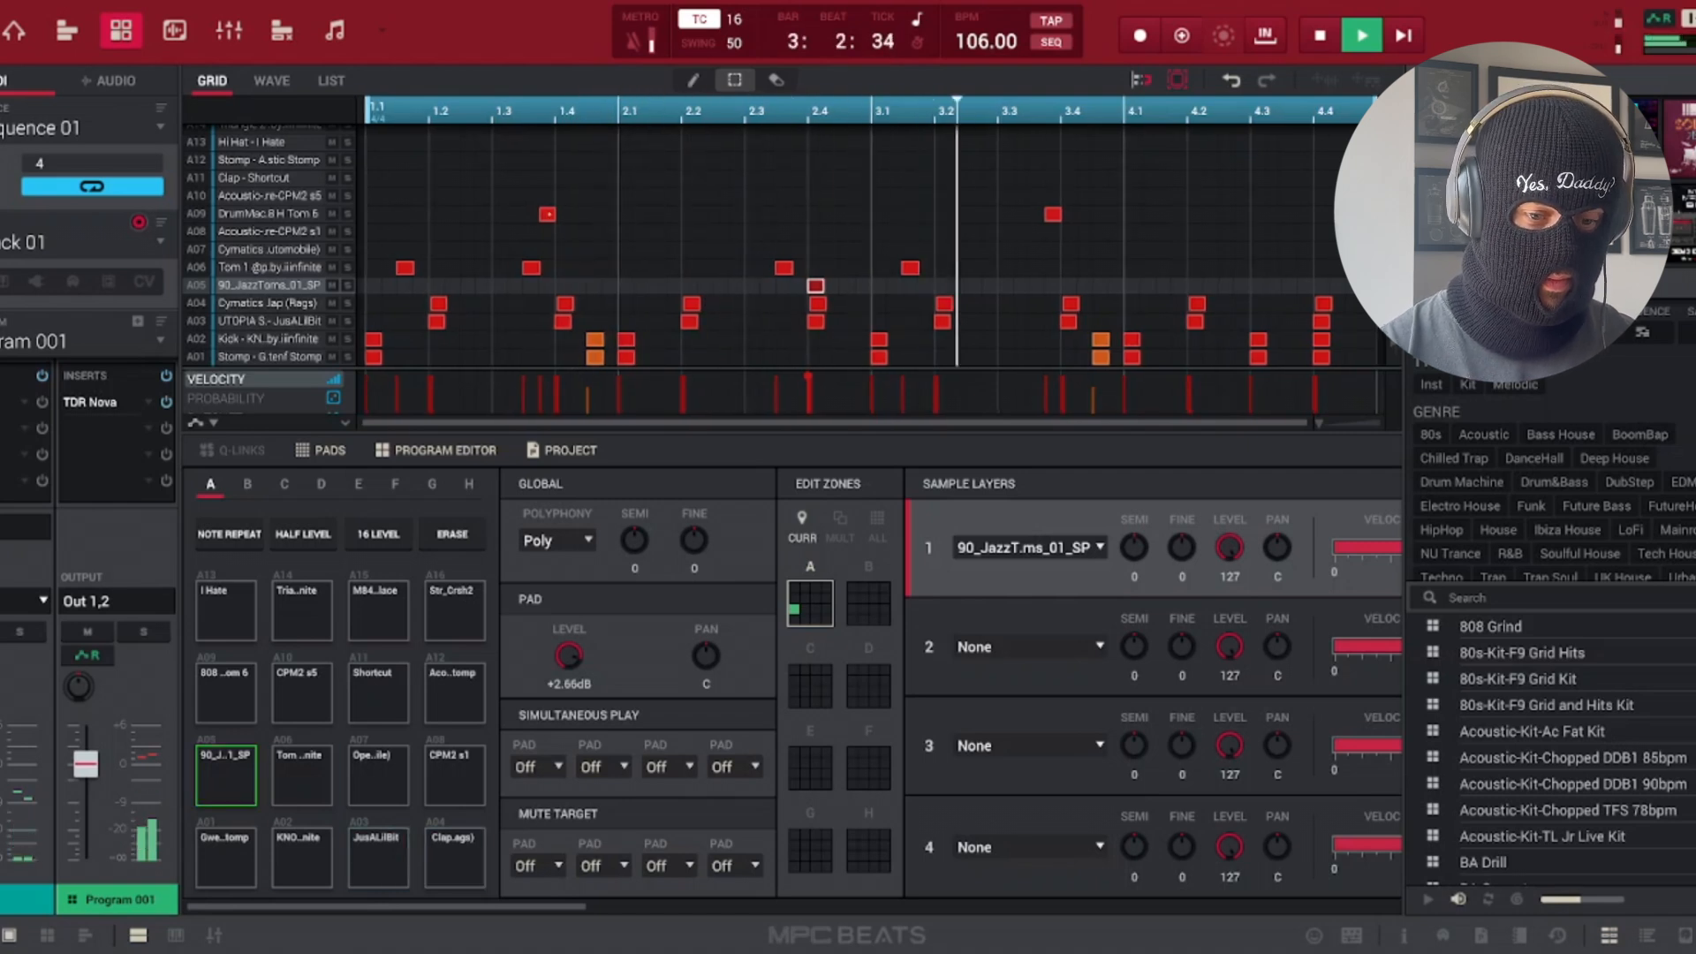
key("space")
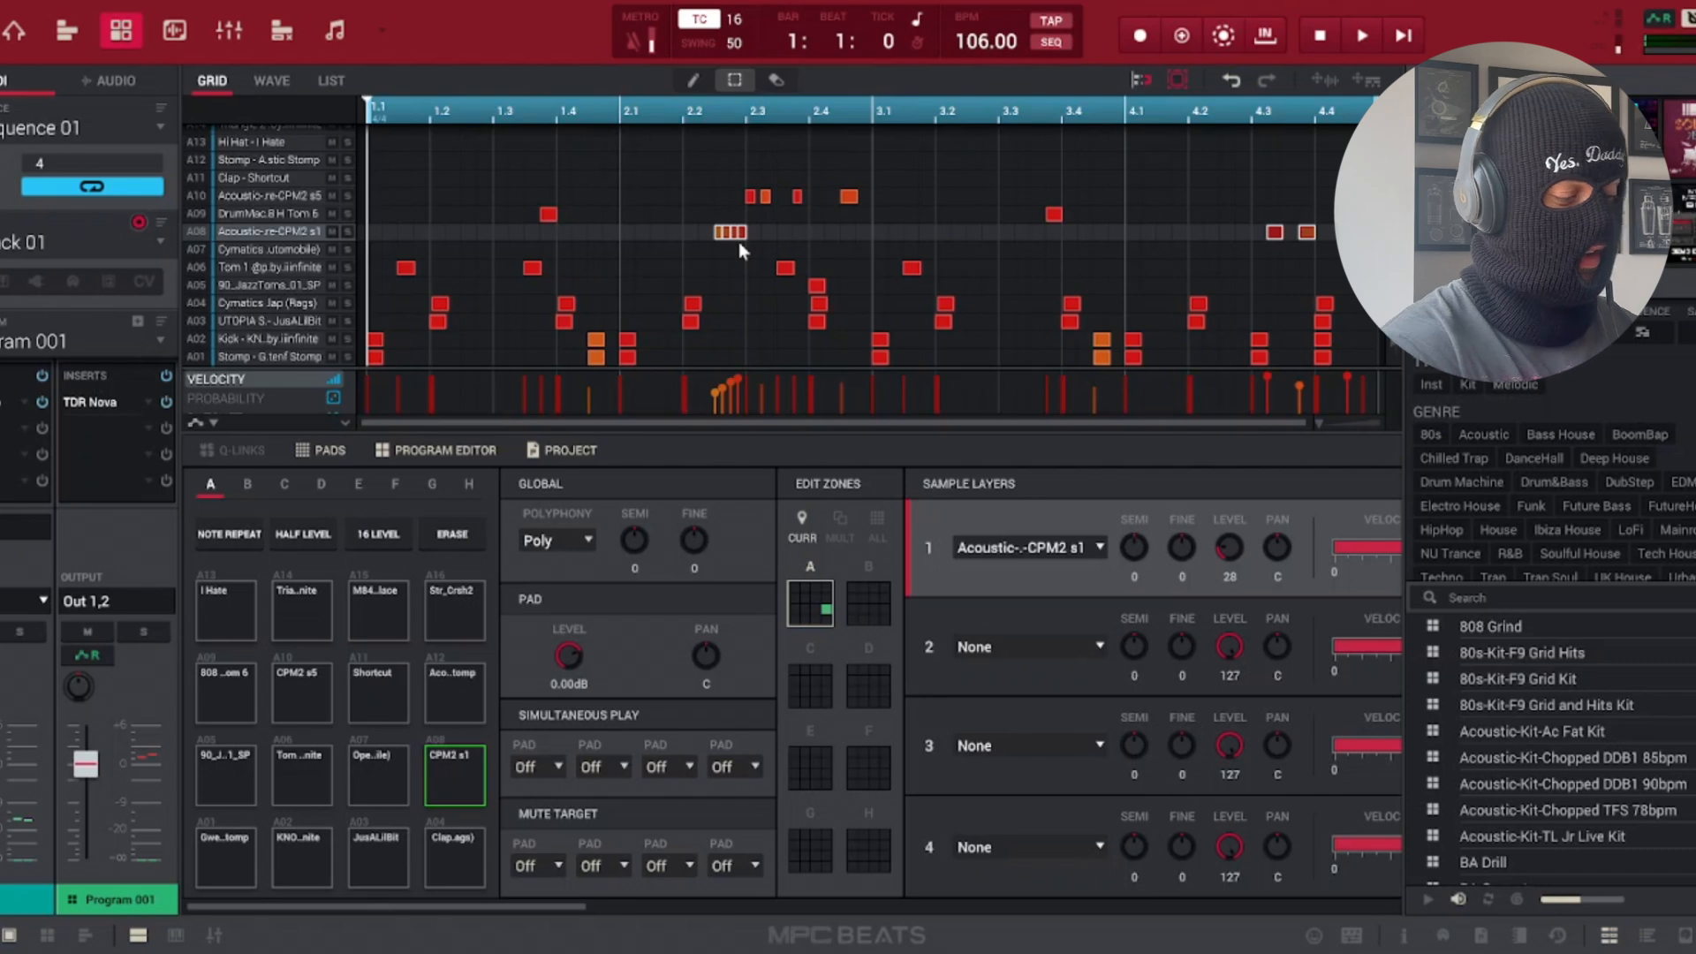
Inspect the kHs Reverb insert settings on the A10 acoustic pad, and listen to the sequence
key("w")
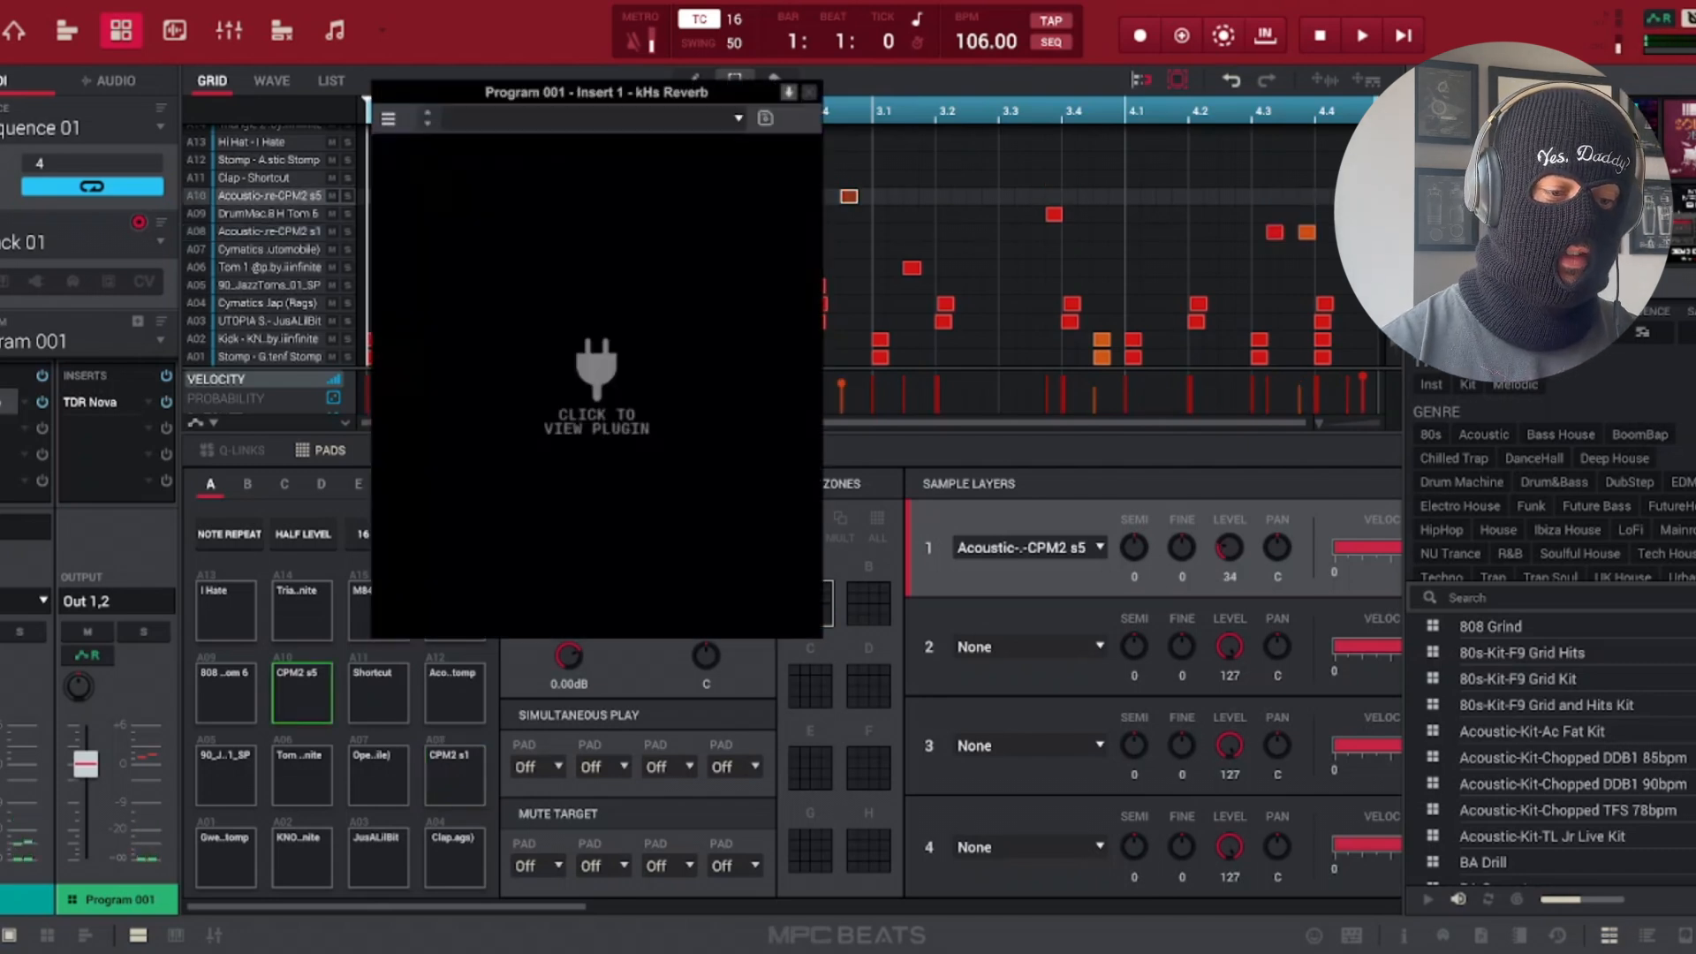
left_click_drag(549, 94, 733, 228)
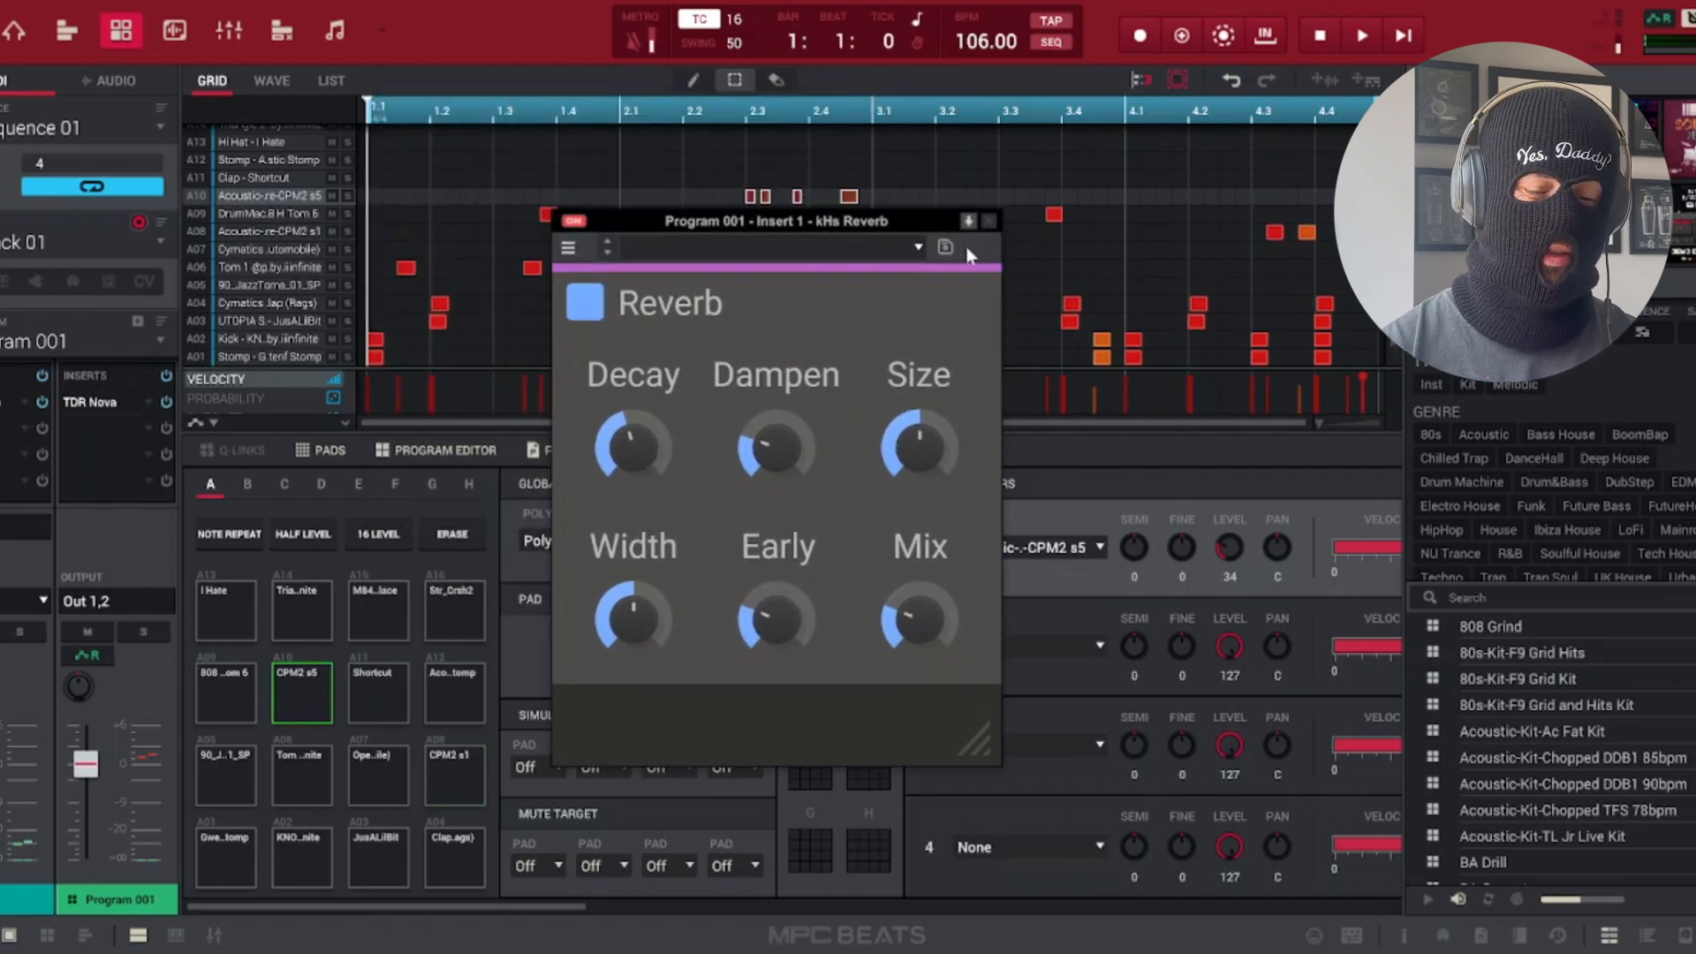
left_click(990, 221)
key("space")
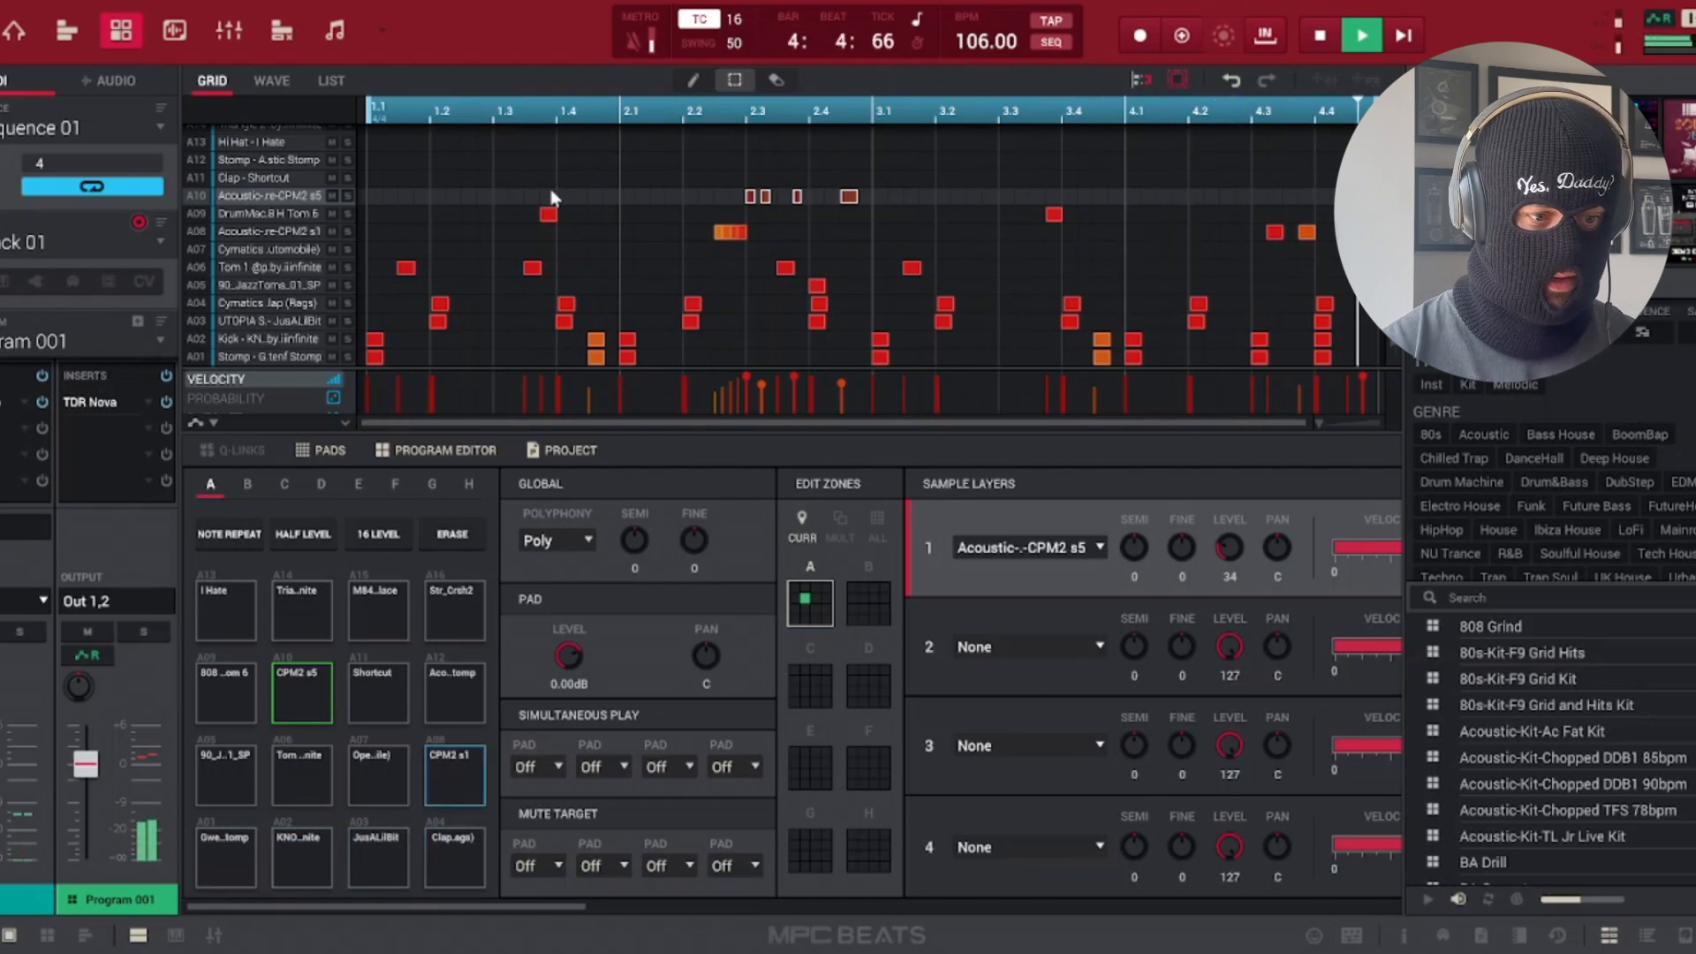
key("space")
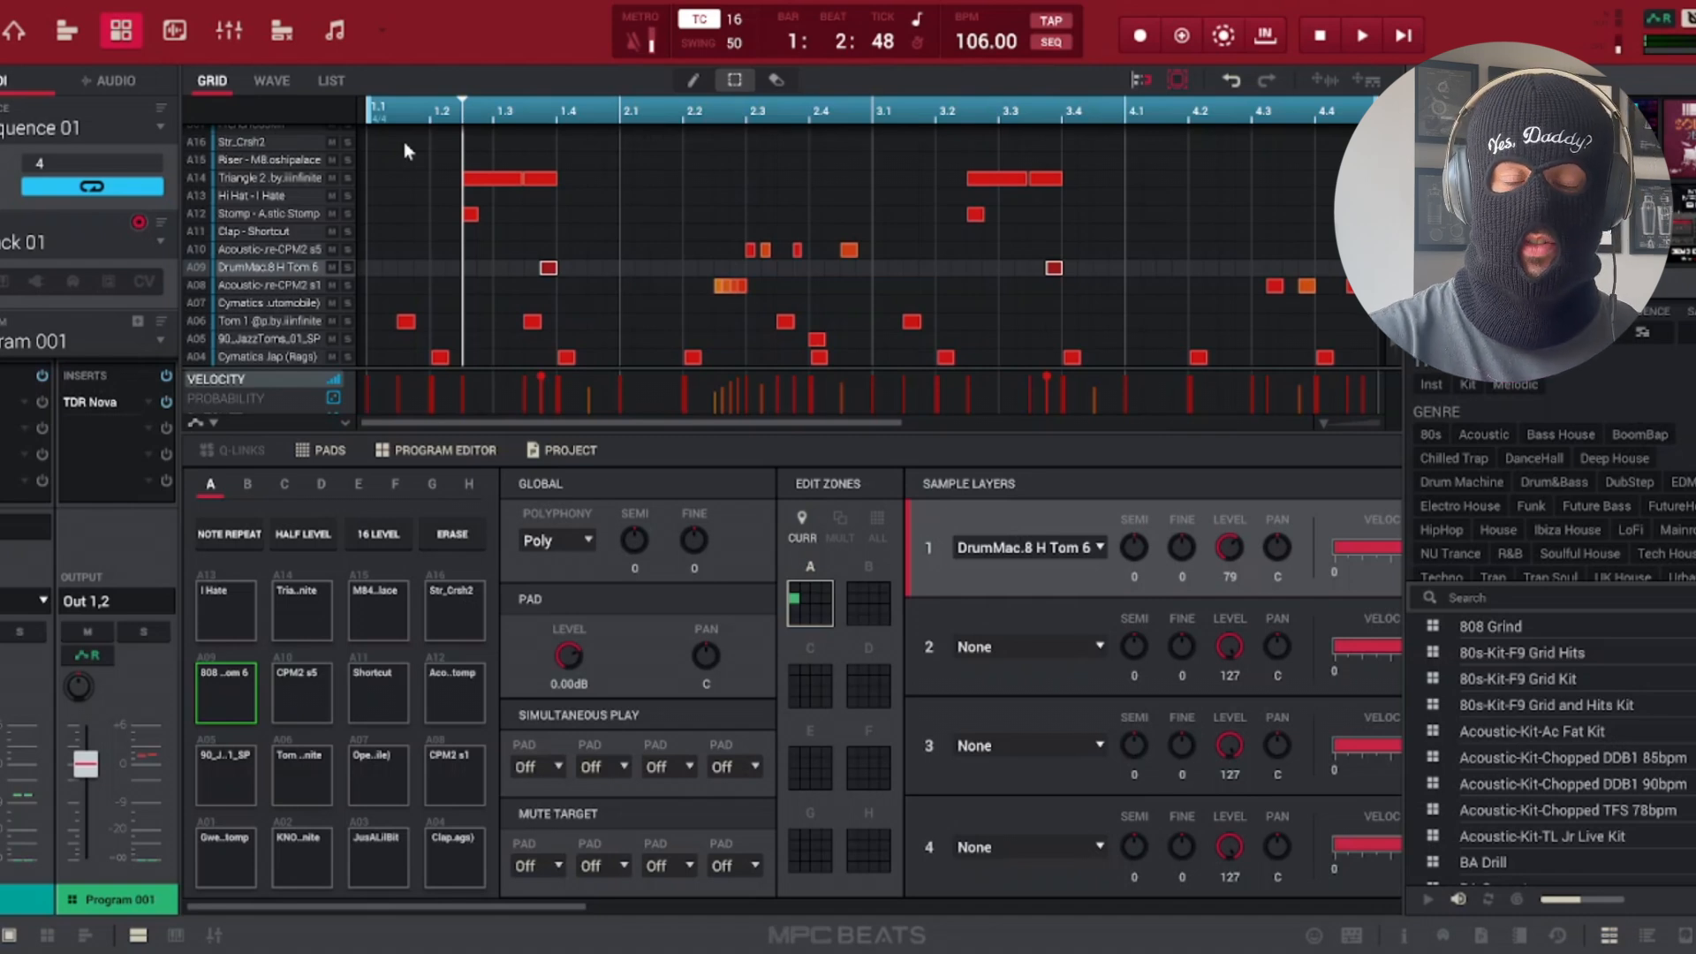
Audition the A12 stomp and A14 triangle, check the triangle's filter and pad play mode settings, and play the sequence
key("r")
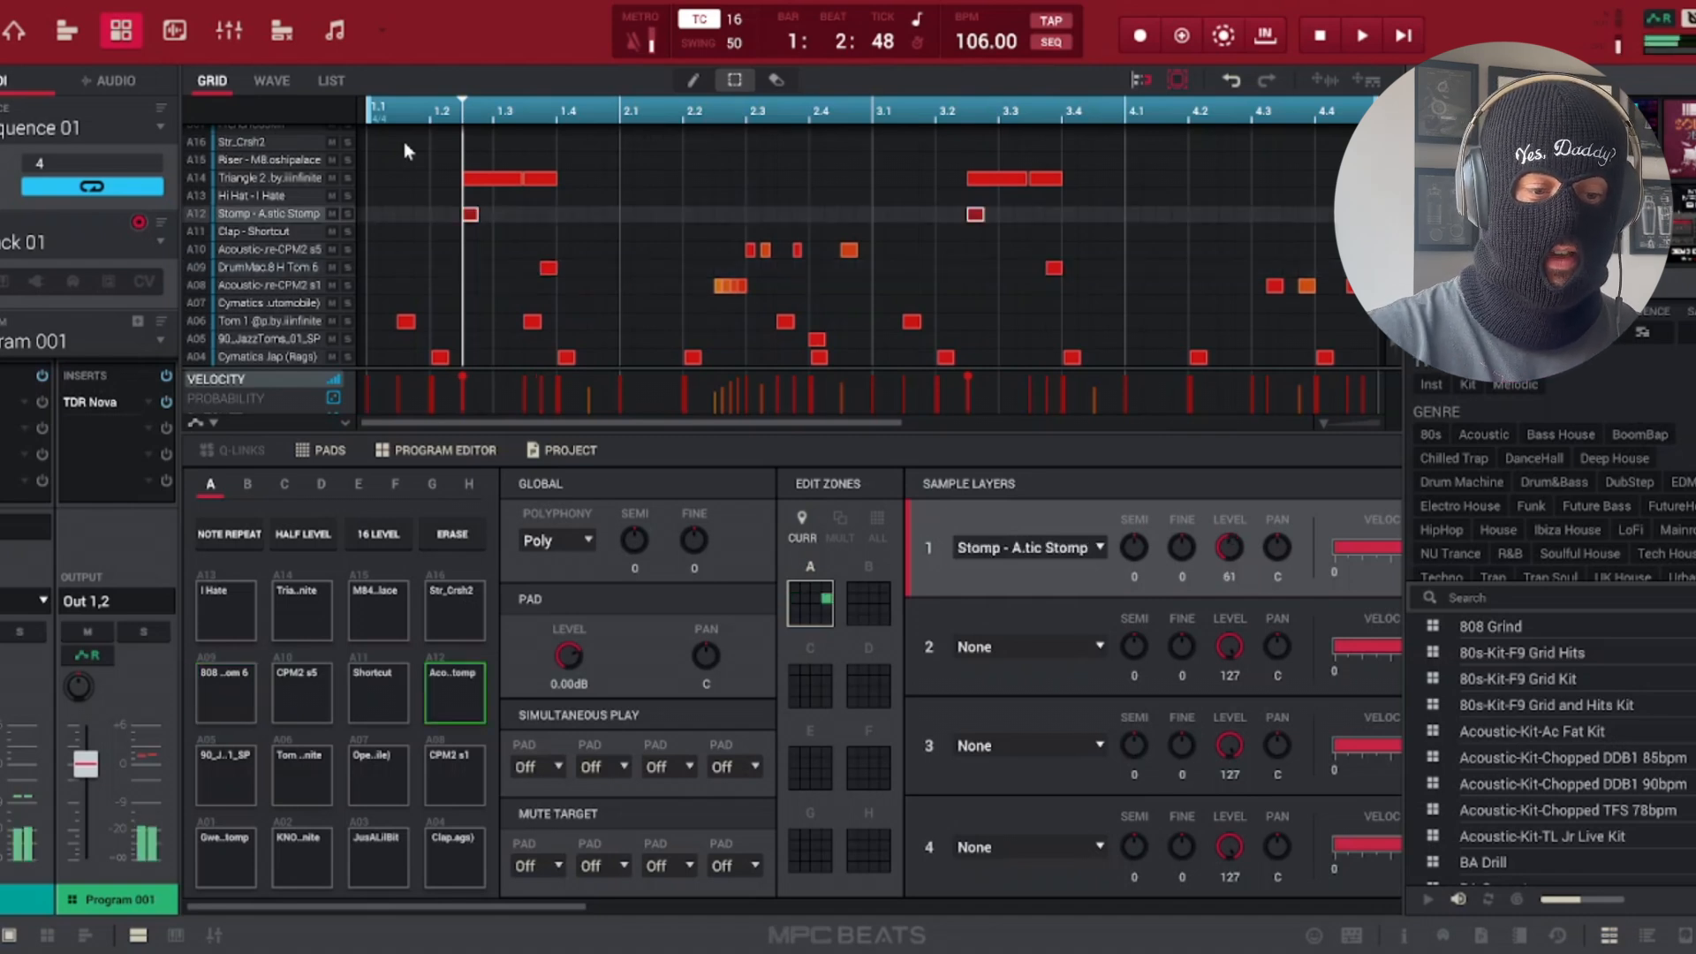
key("2")
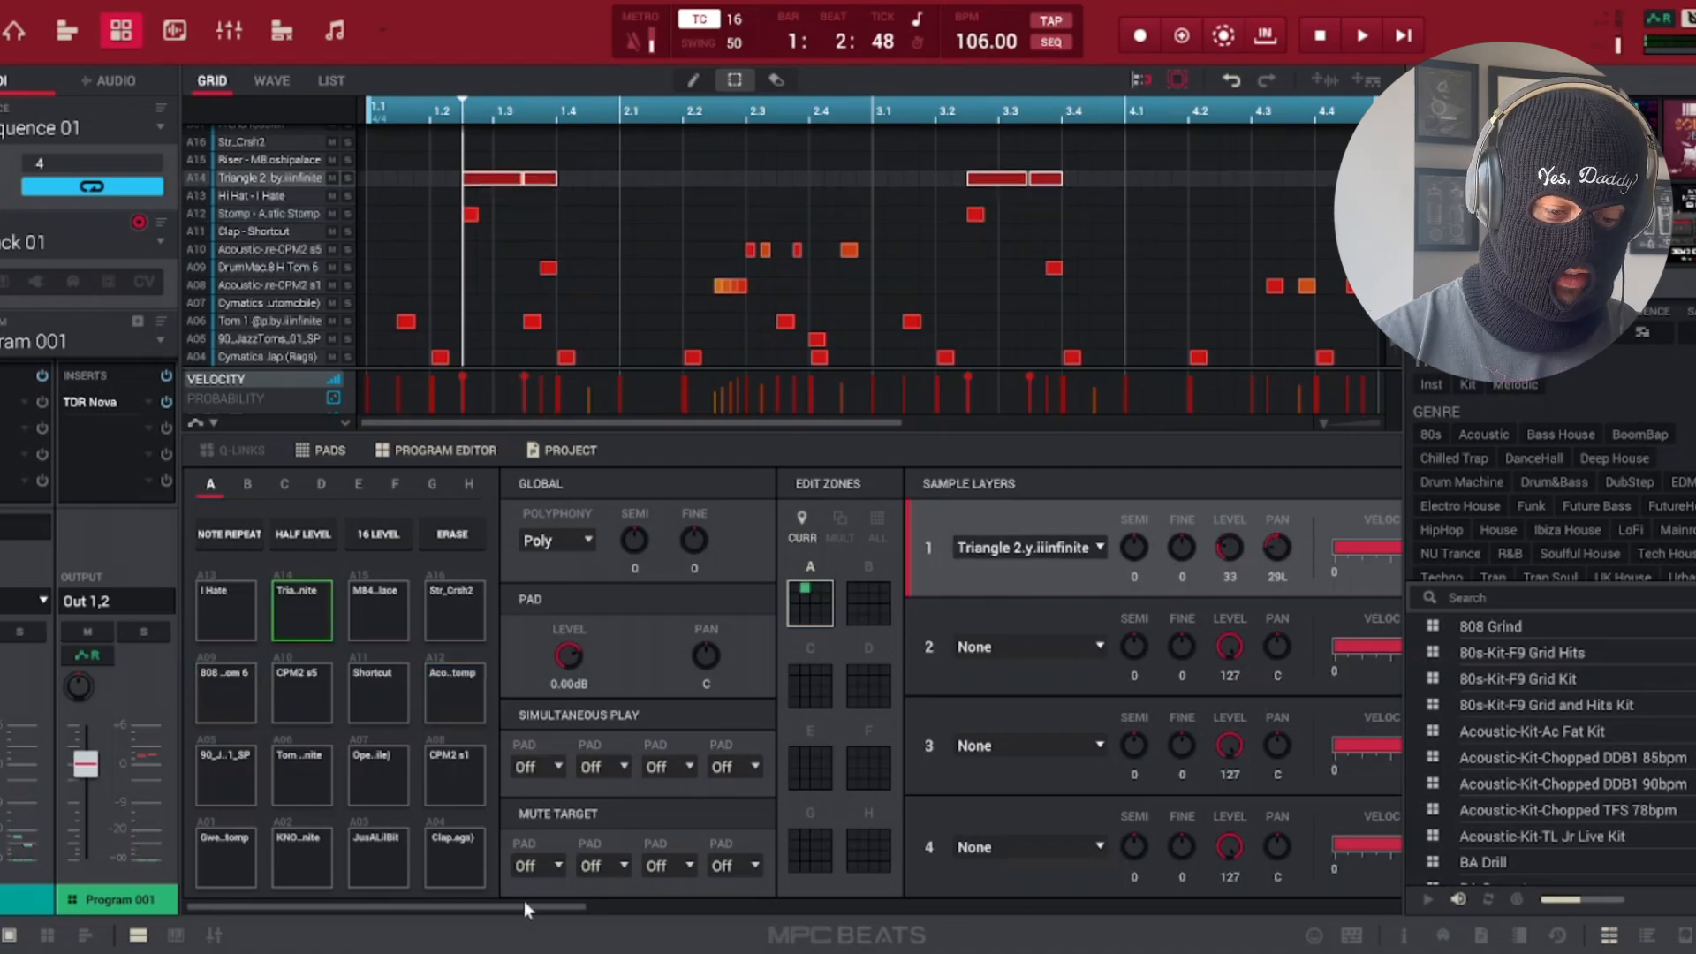
left_click_drag(523, 904, 1089, 897)
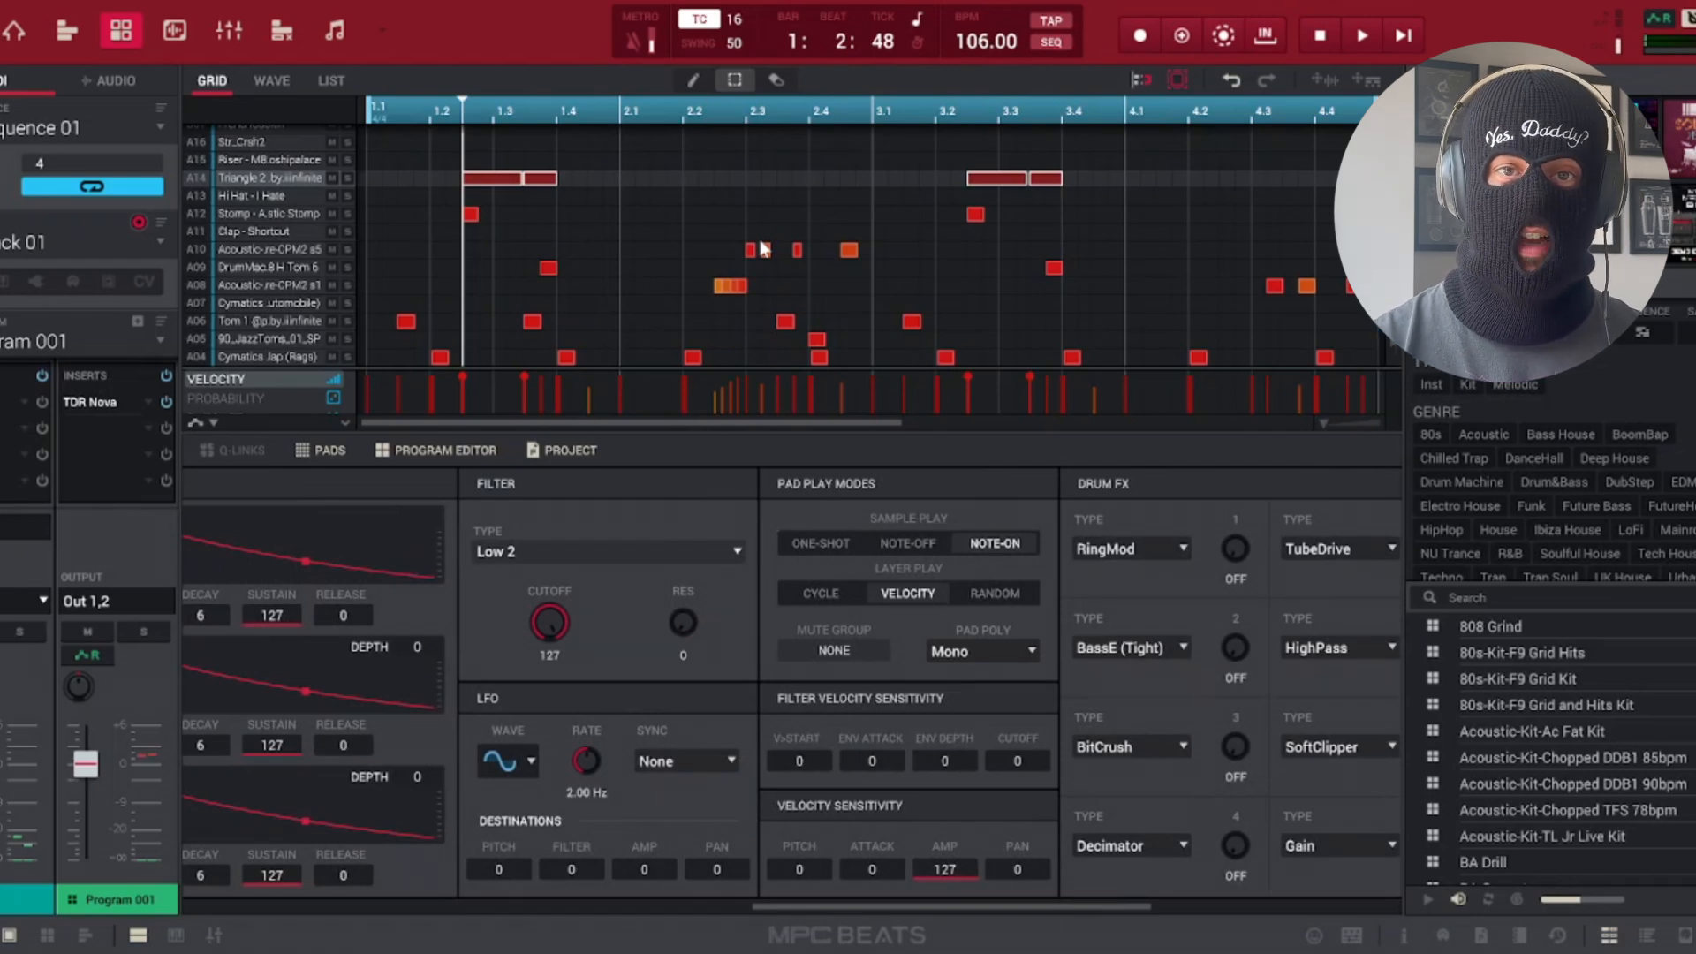
key("space")
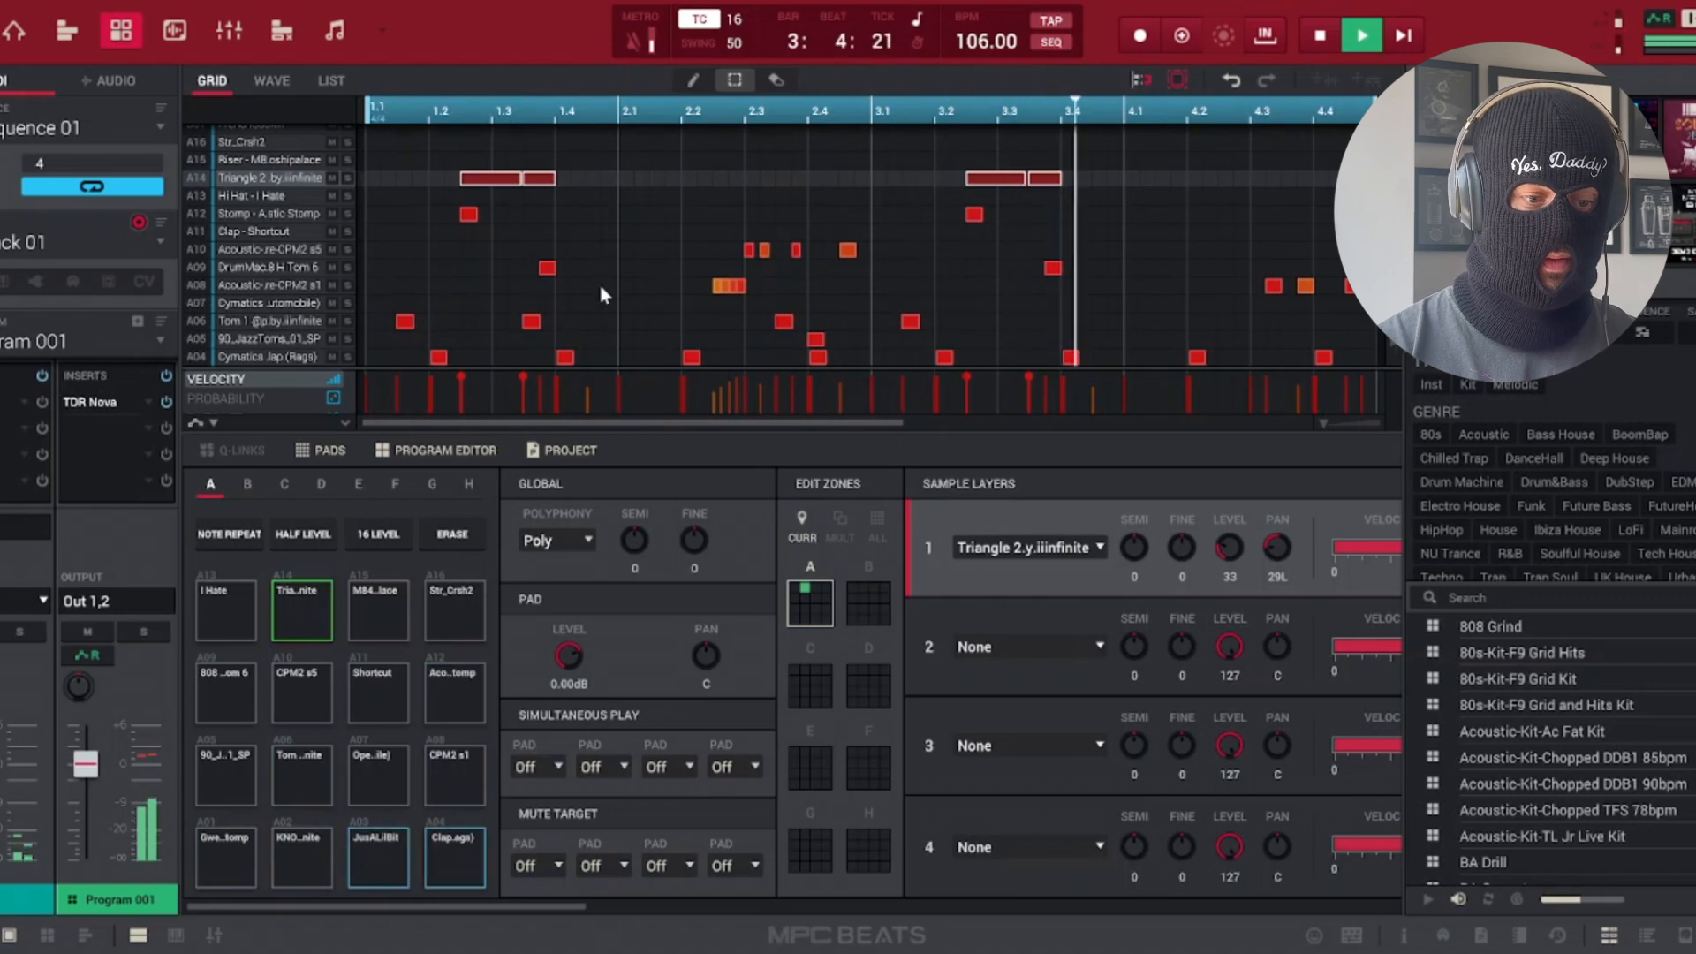
key("space")
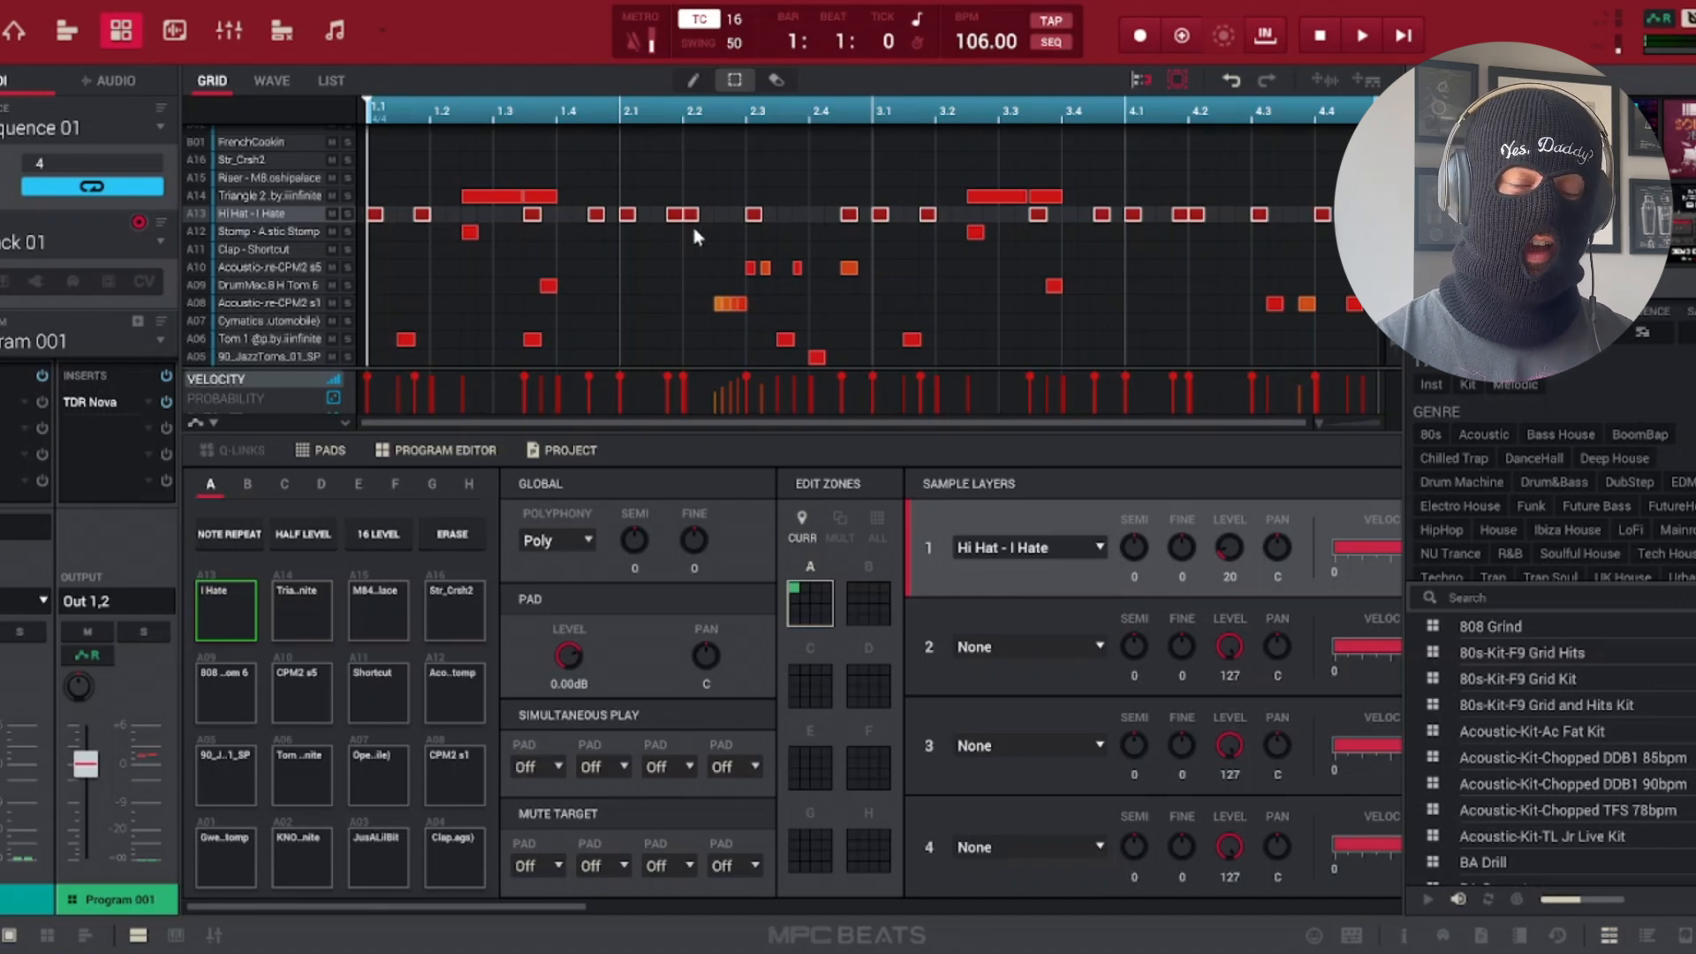
Solo the A13 hi-hat and listen to its pattern
left_click(347, 217)
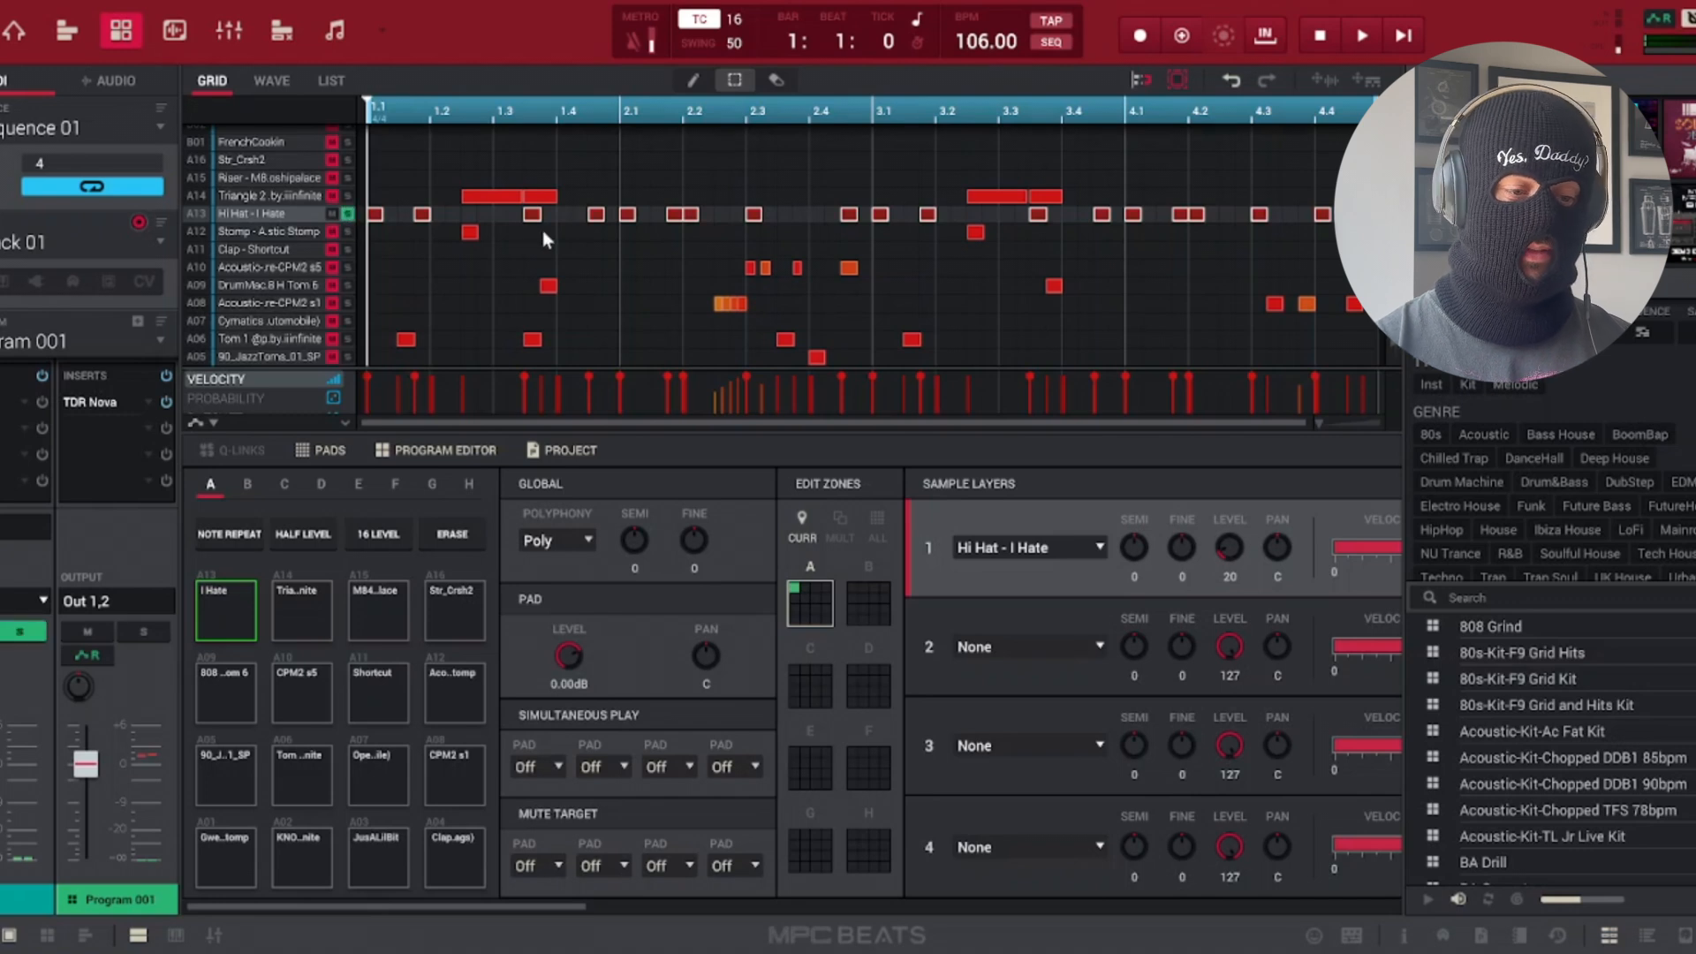
key("space")
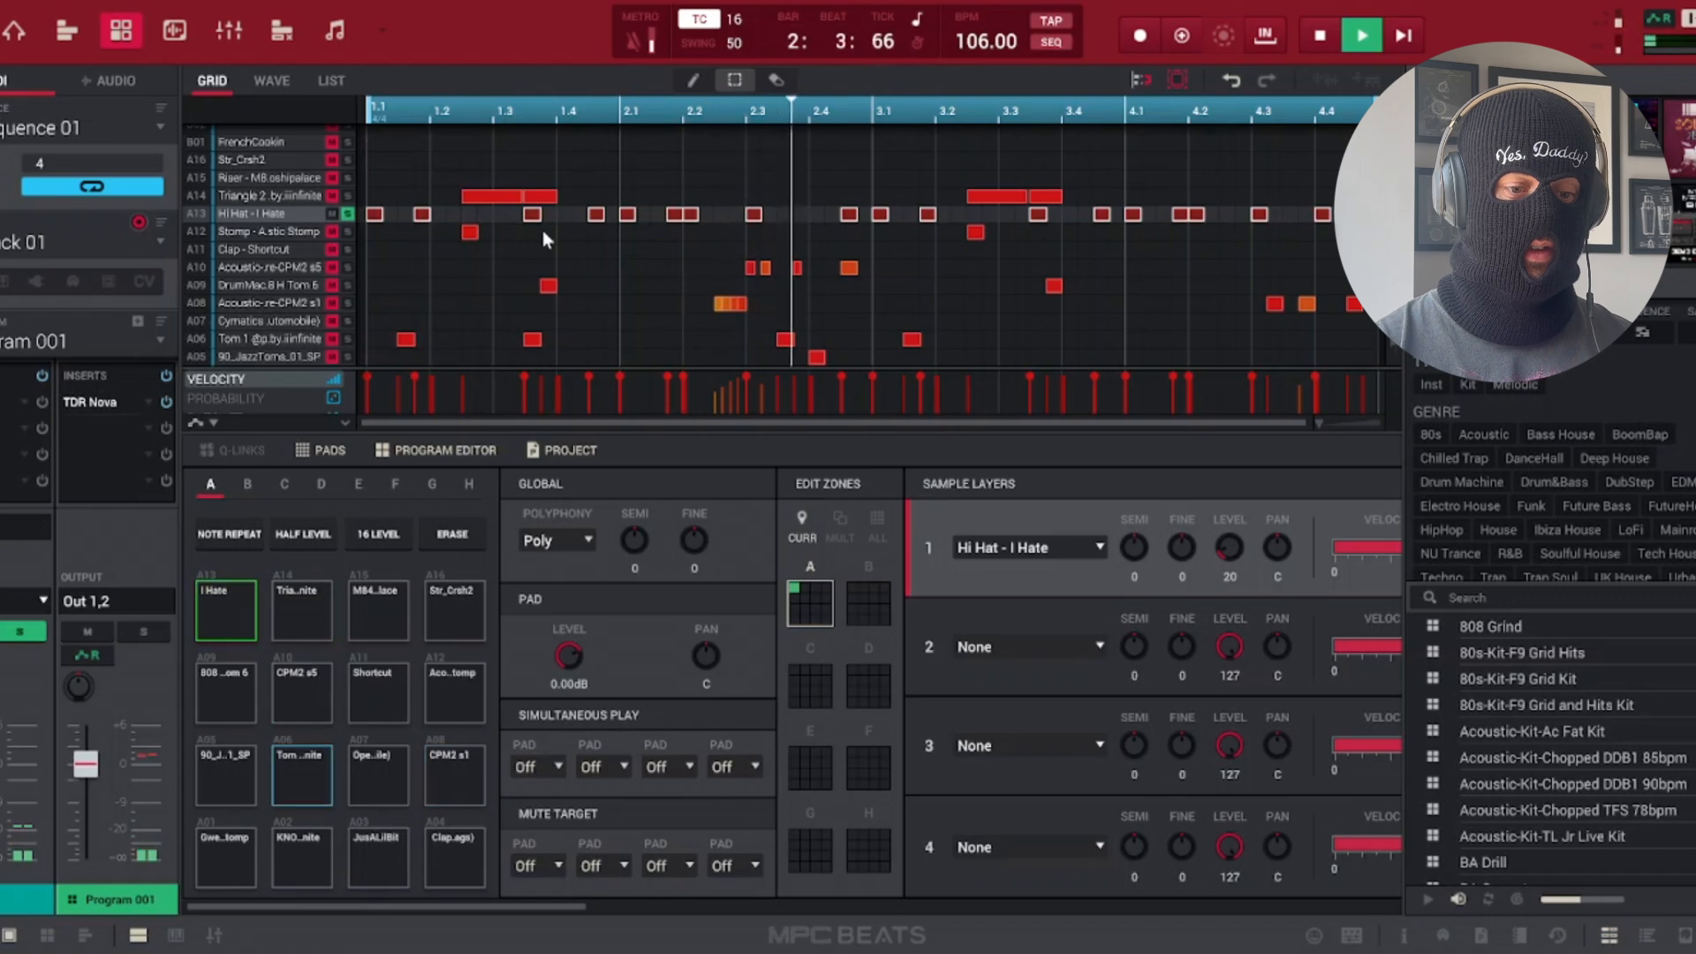
key("space")
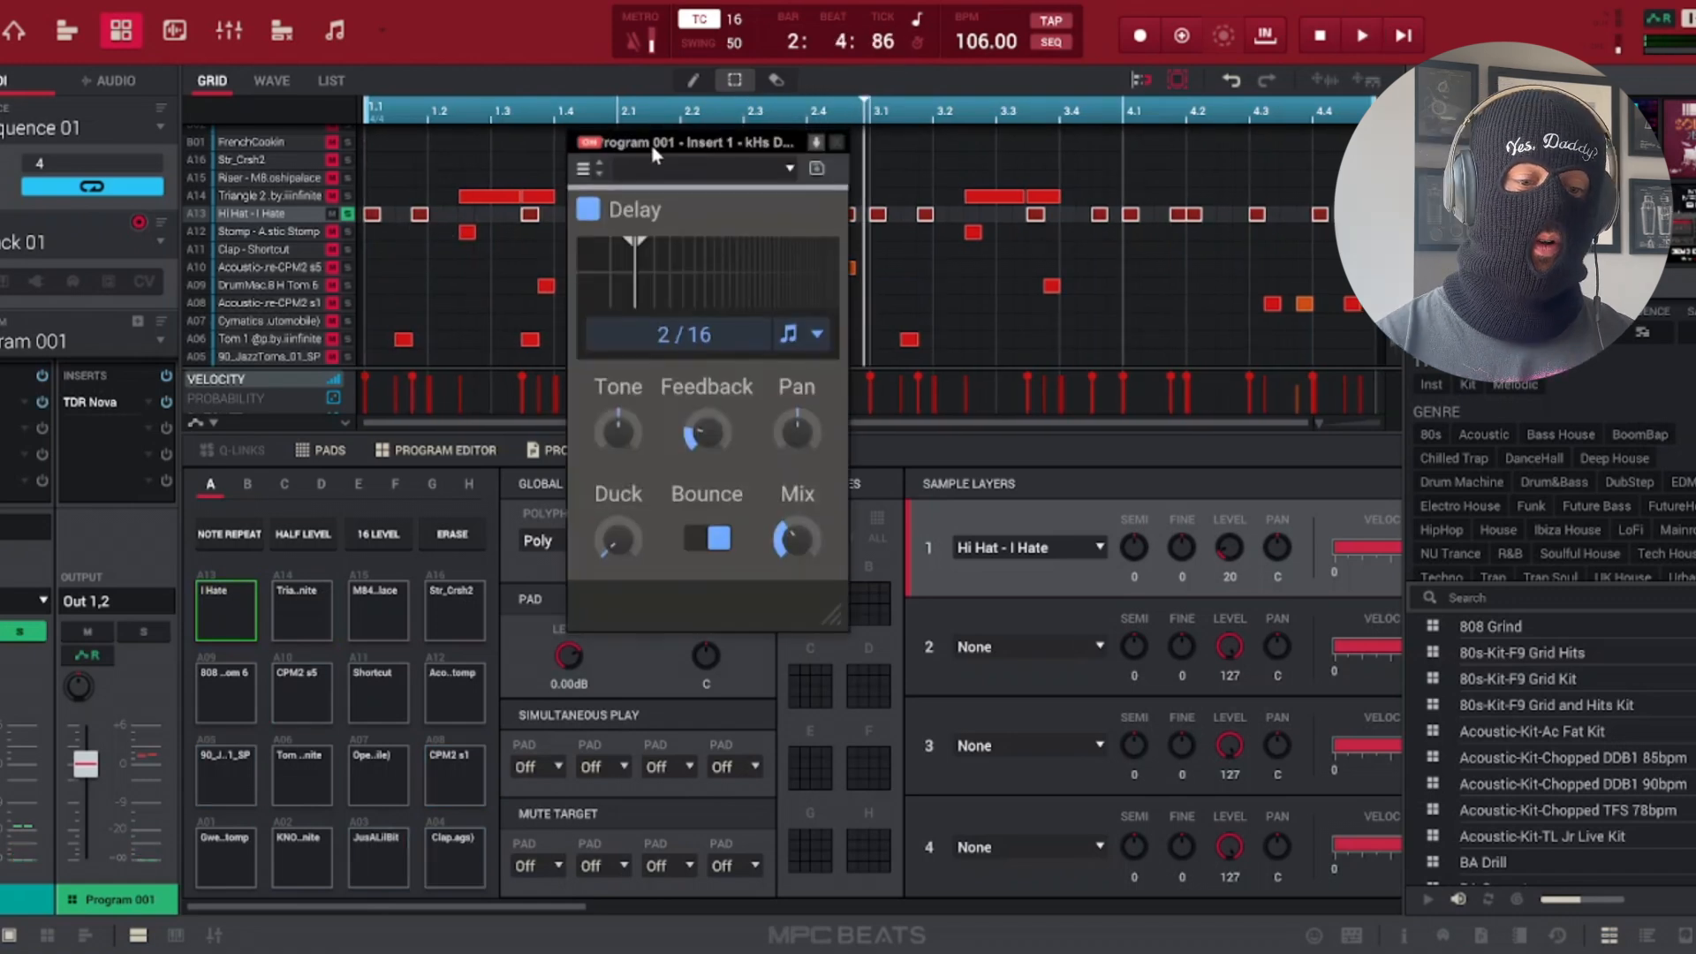
Review the hi-hat's kHs Delay insert, including its delay time and Bounce setting, and replay the soloed hi-hat
left_click_drag(650, 145, 669, 178)
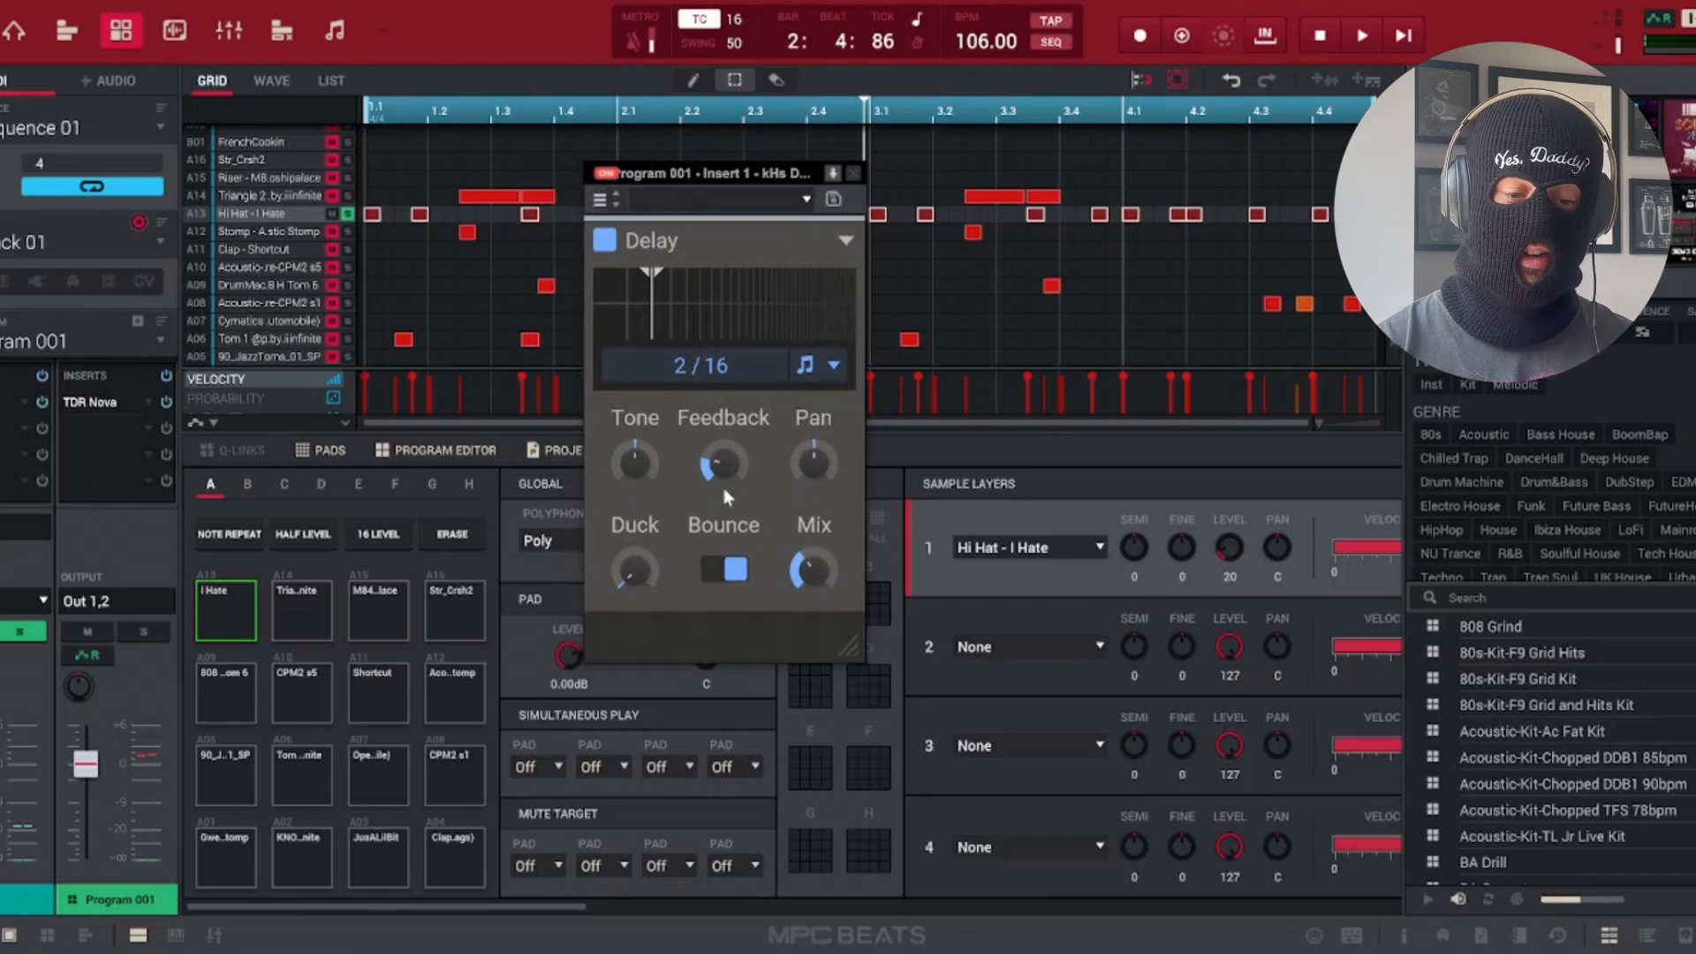
left_click(855, 178)
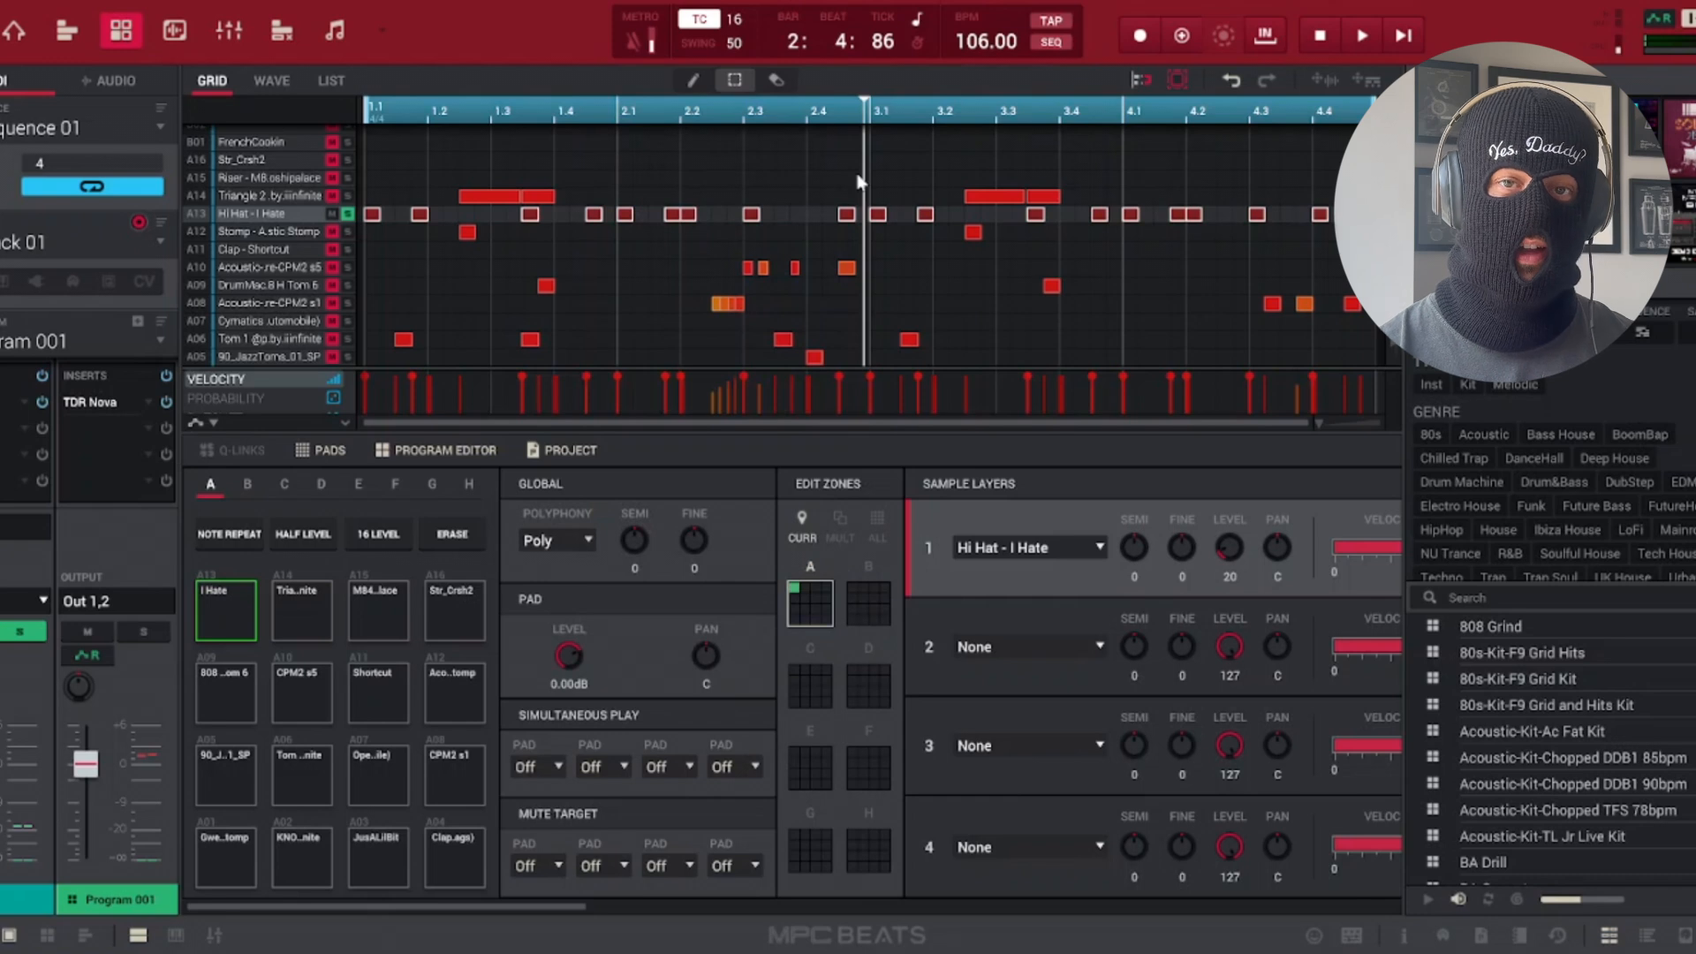
left_click(7, 403)
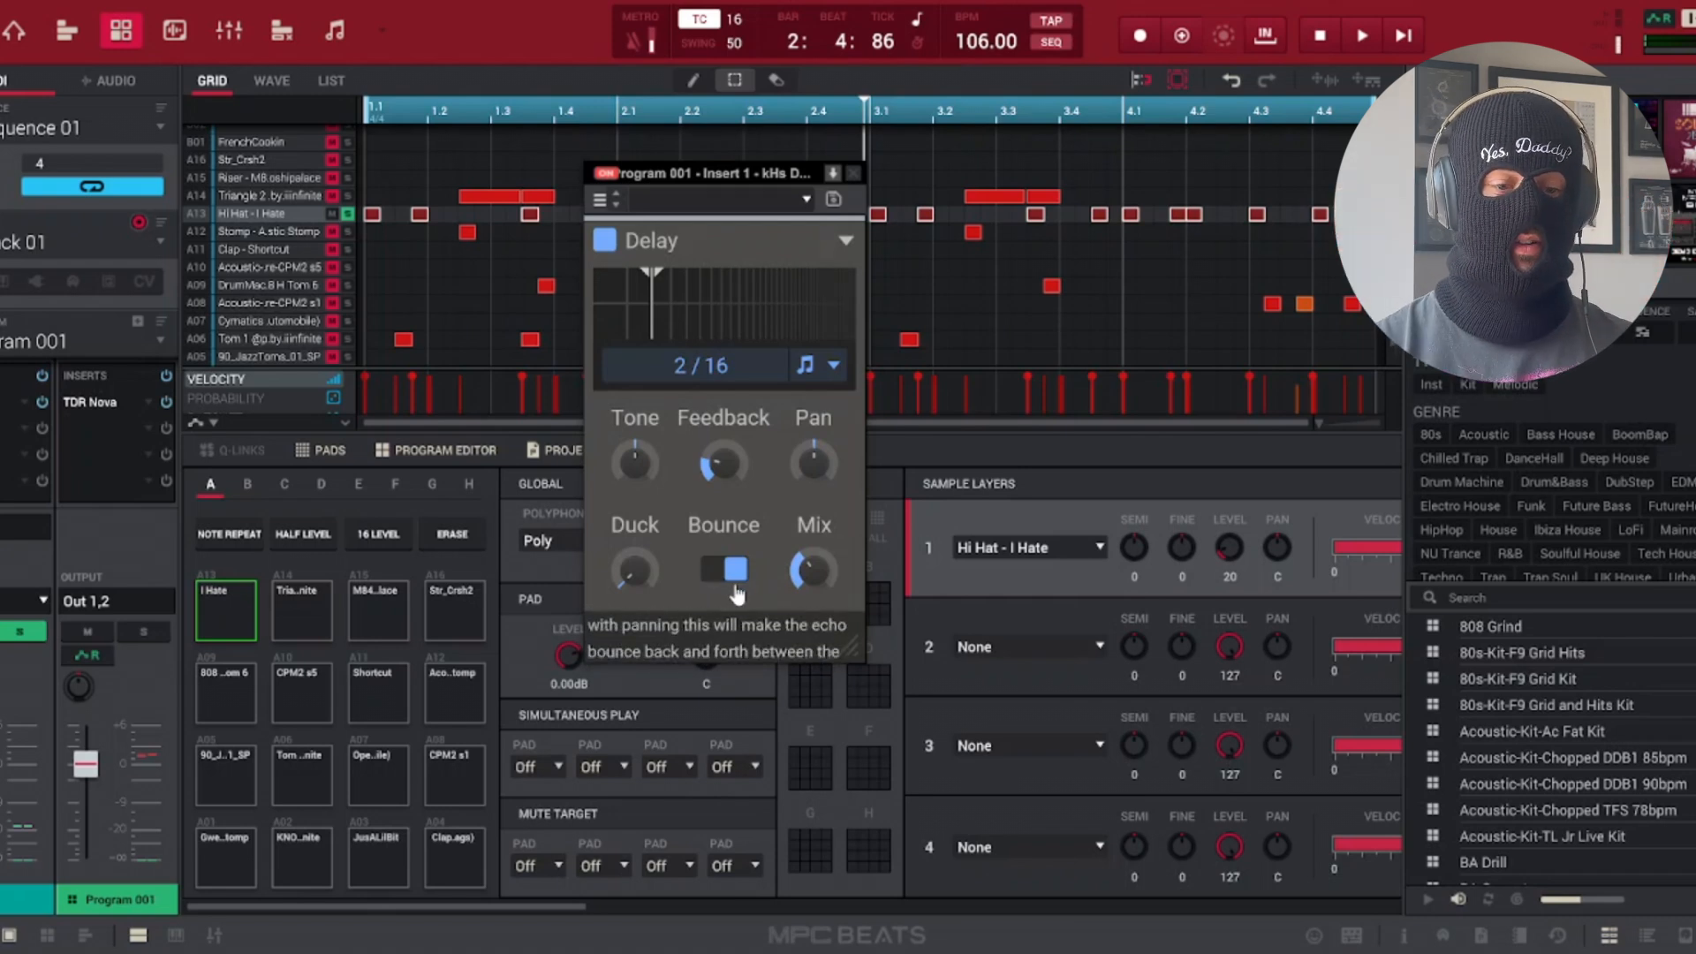
left_click(851, 174)
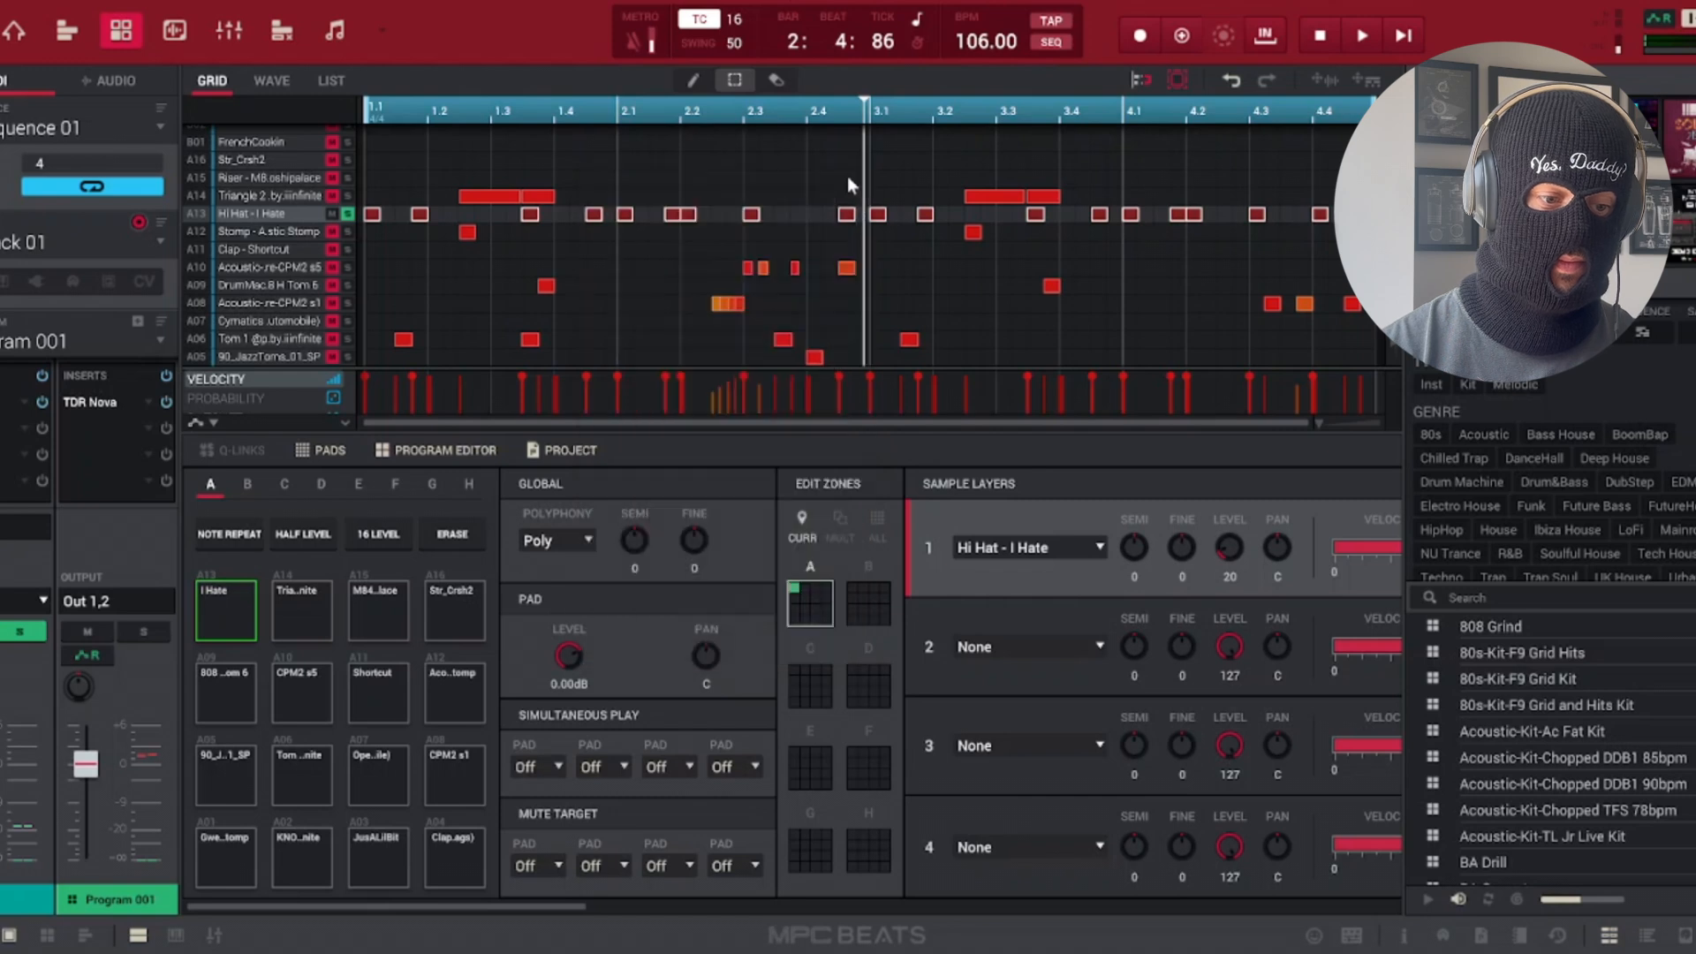
key("space")
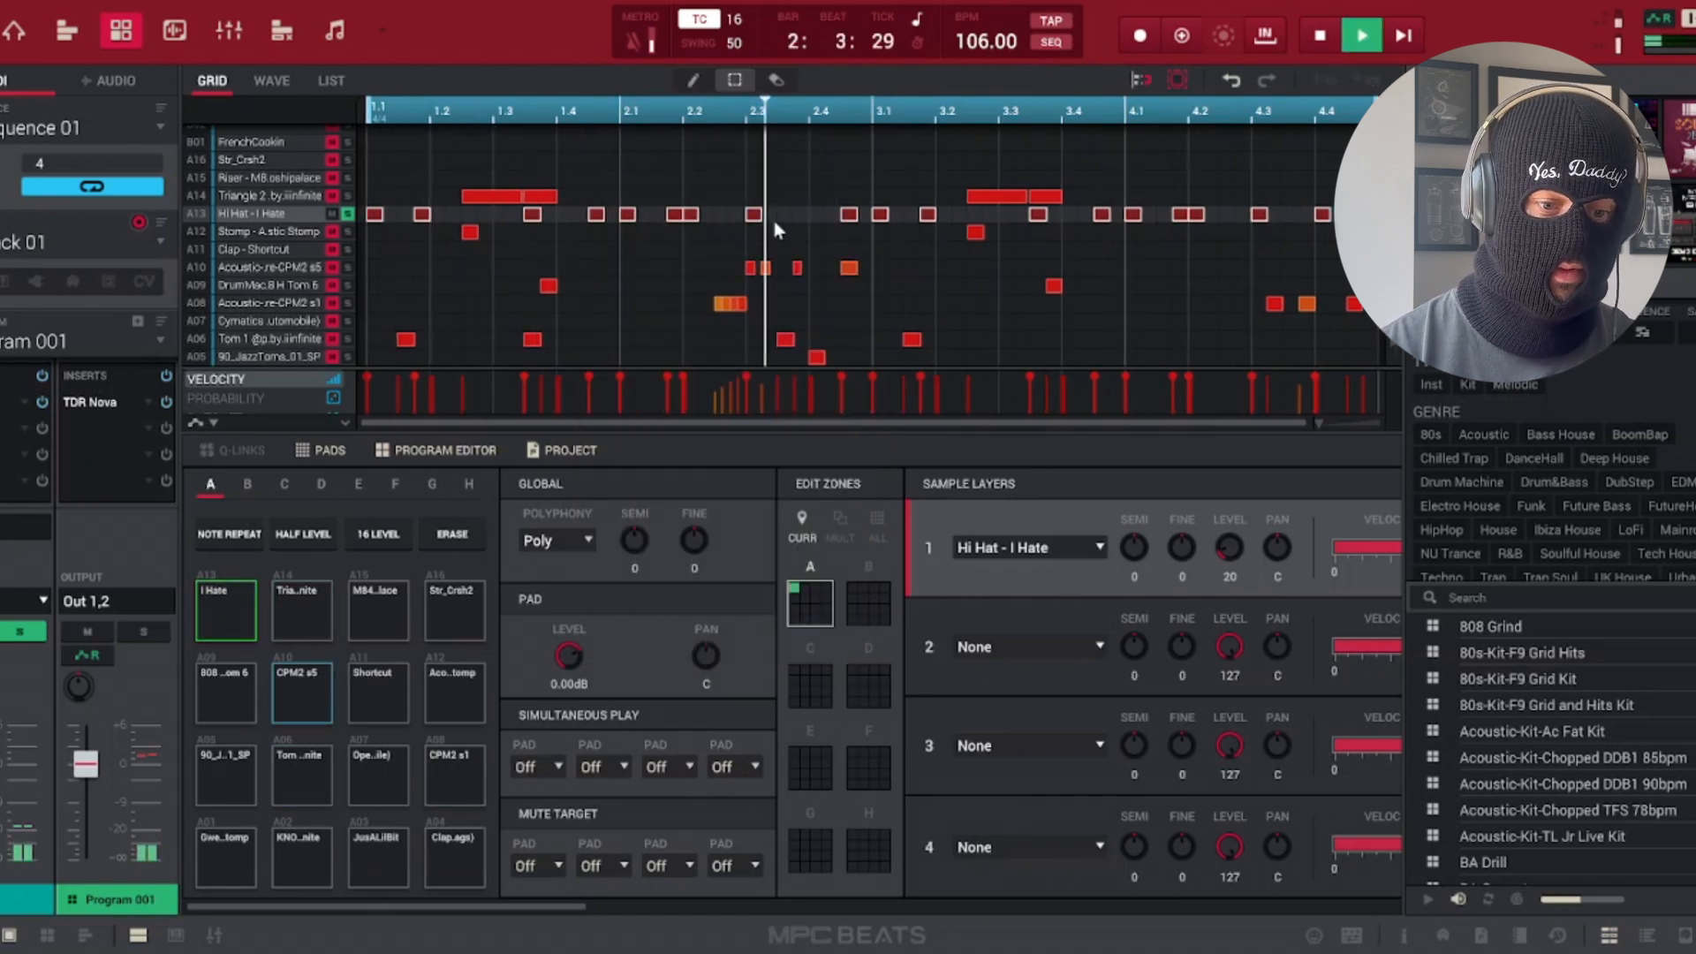
Unsolo the A13 hi-hat, play the full drum sequence, and look over the pad lanes in the grid
key("space")
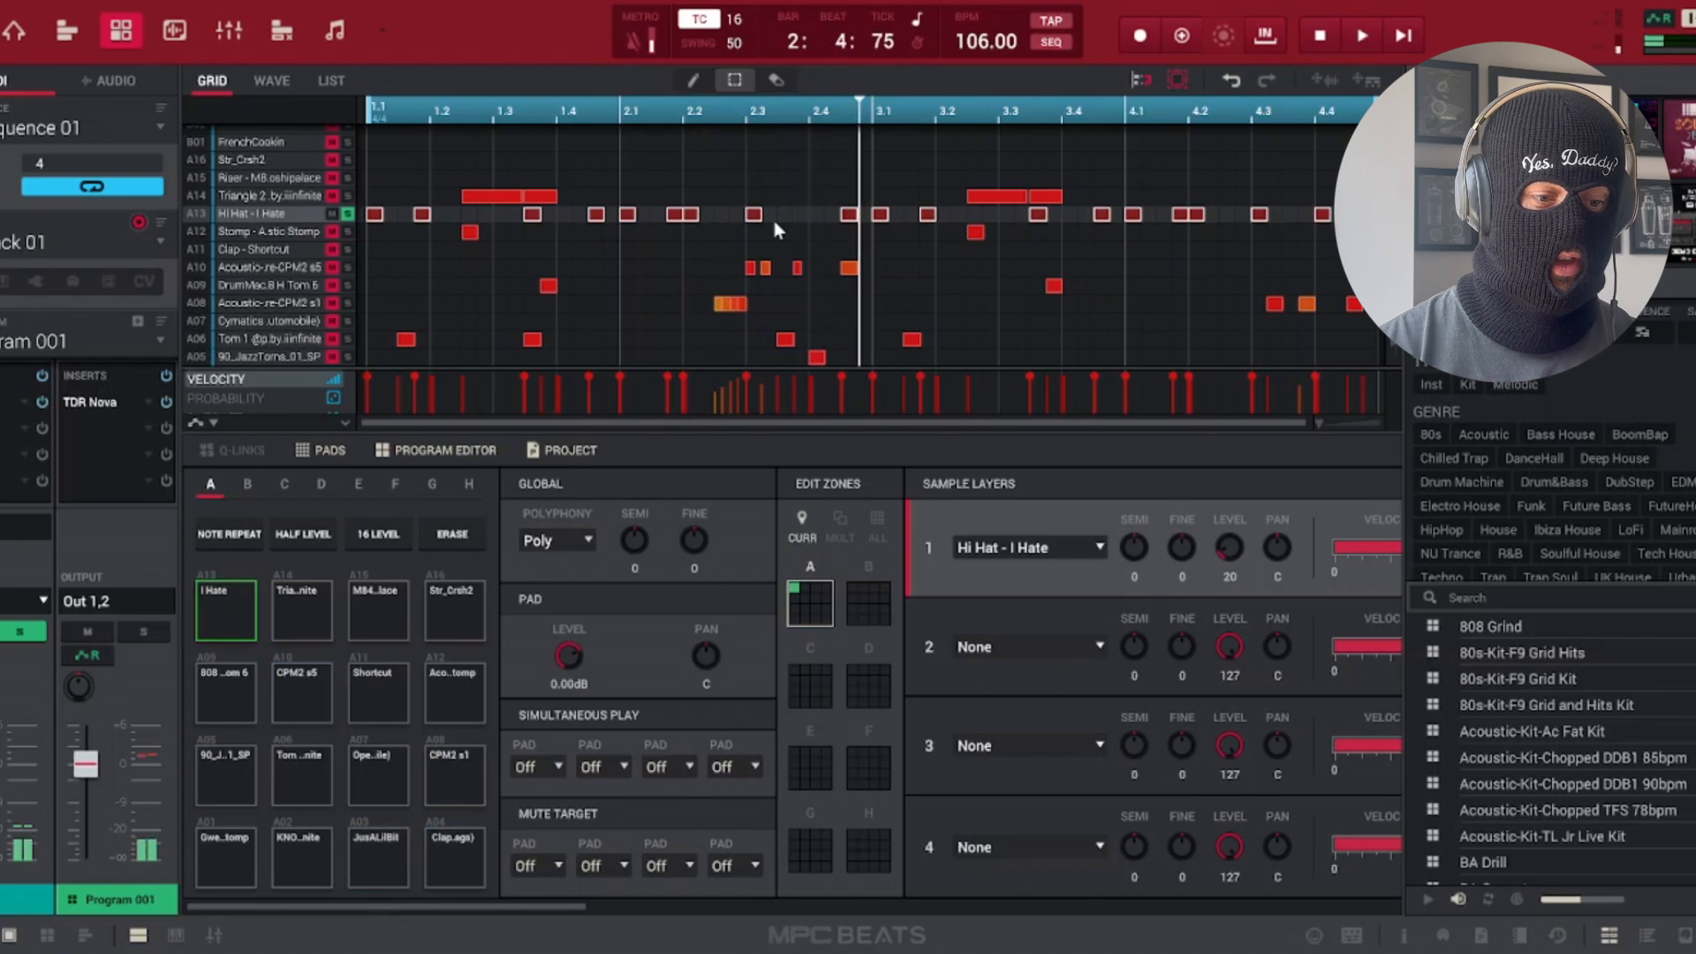
left_click(347, 218)
scroll(449, 230, "down", 4)
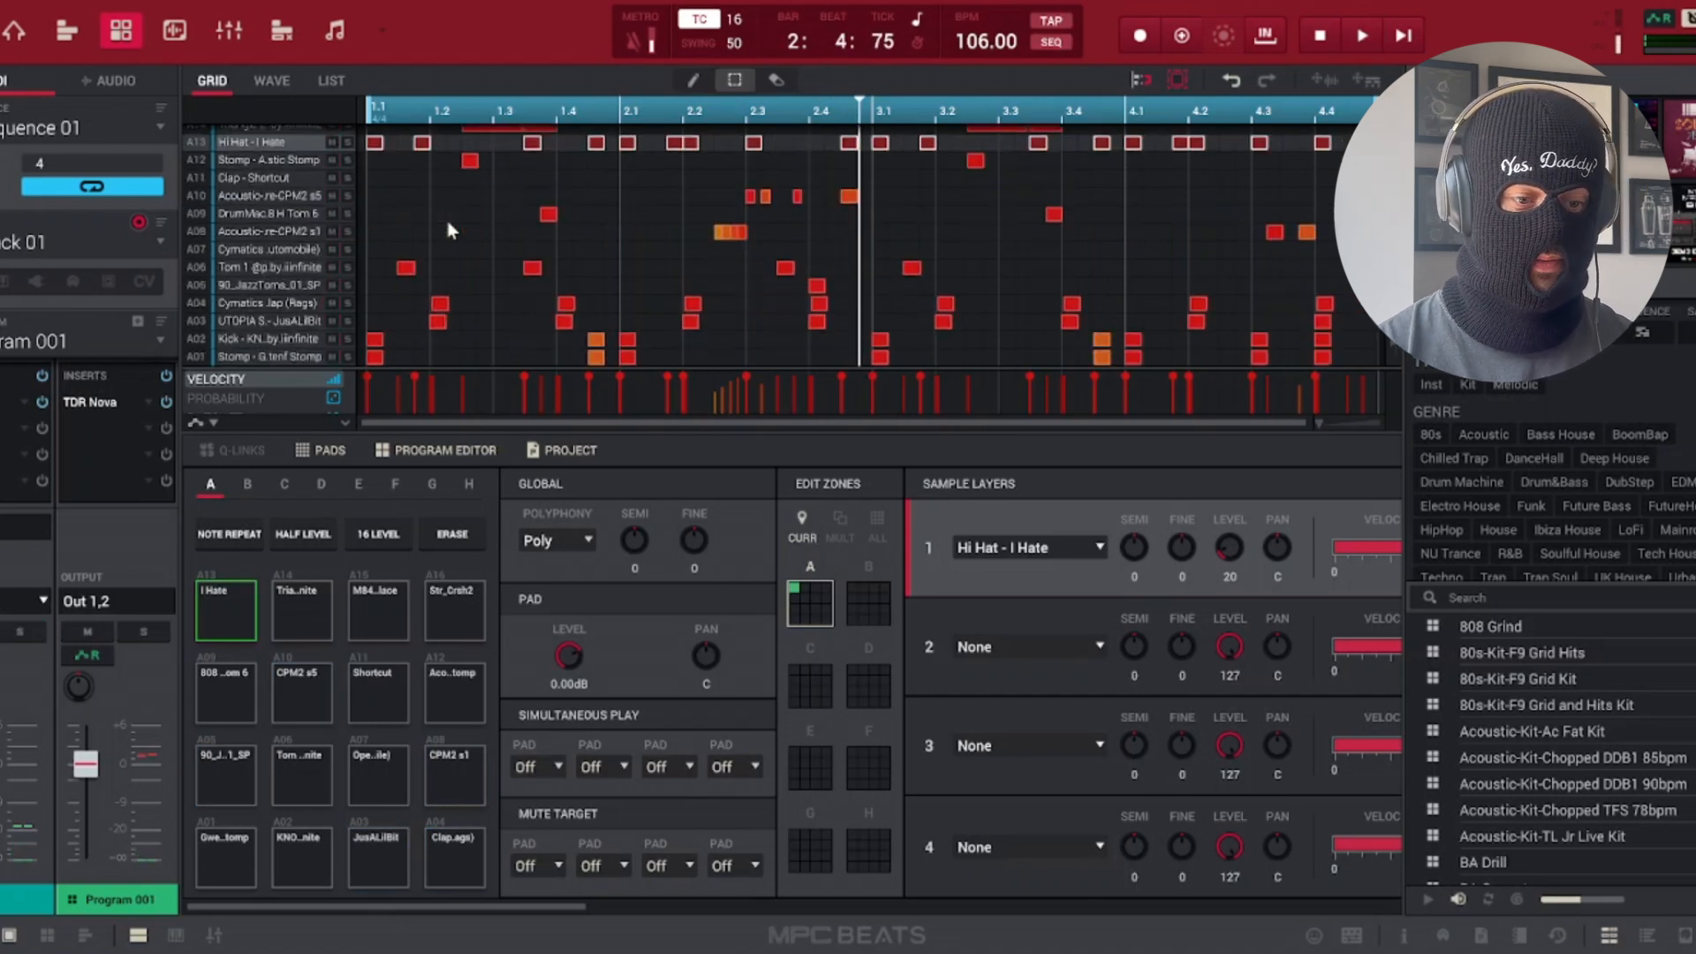
key("space")
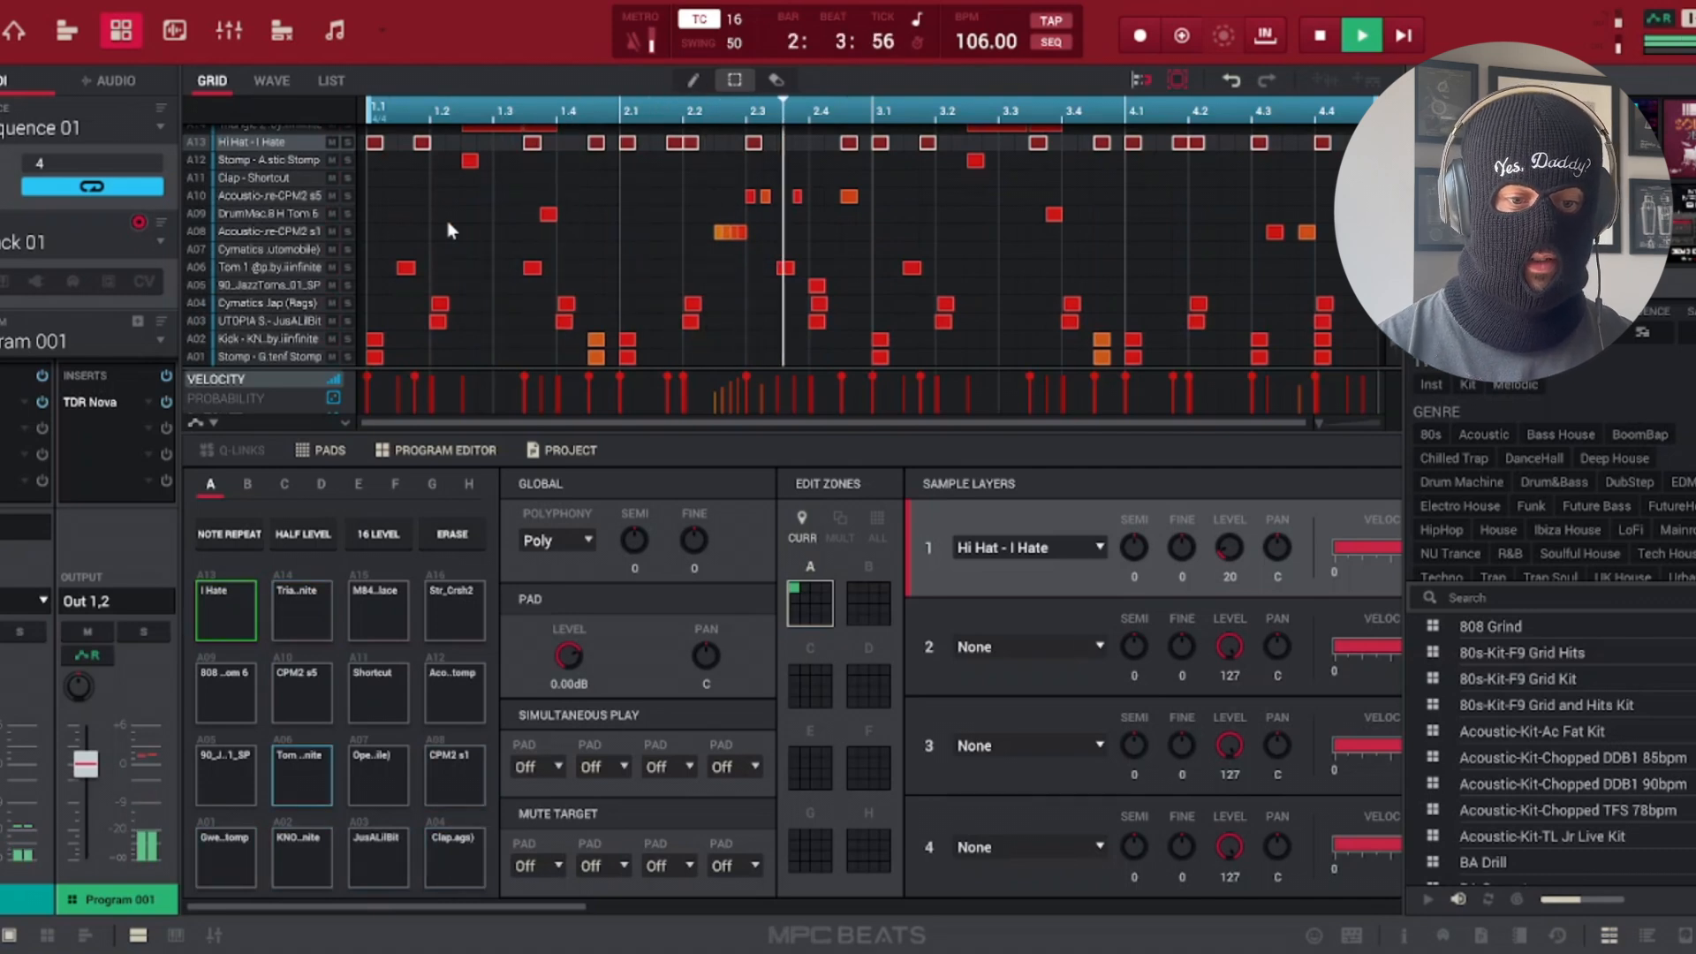
key("space")
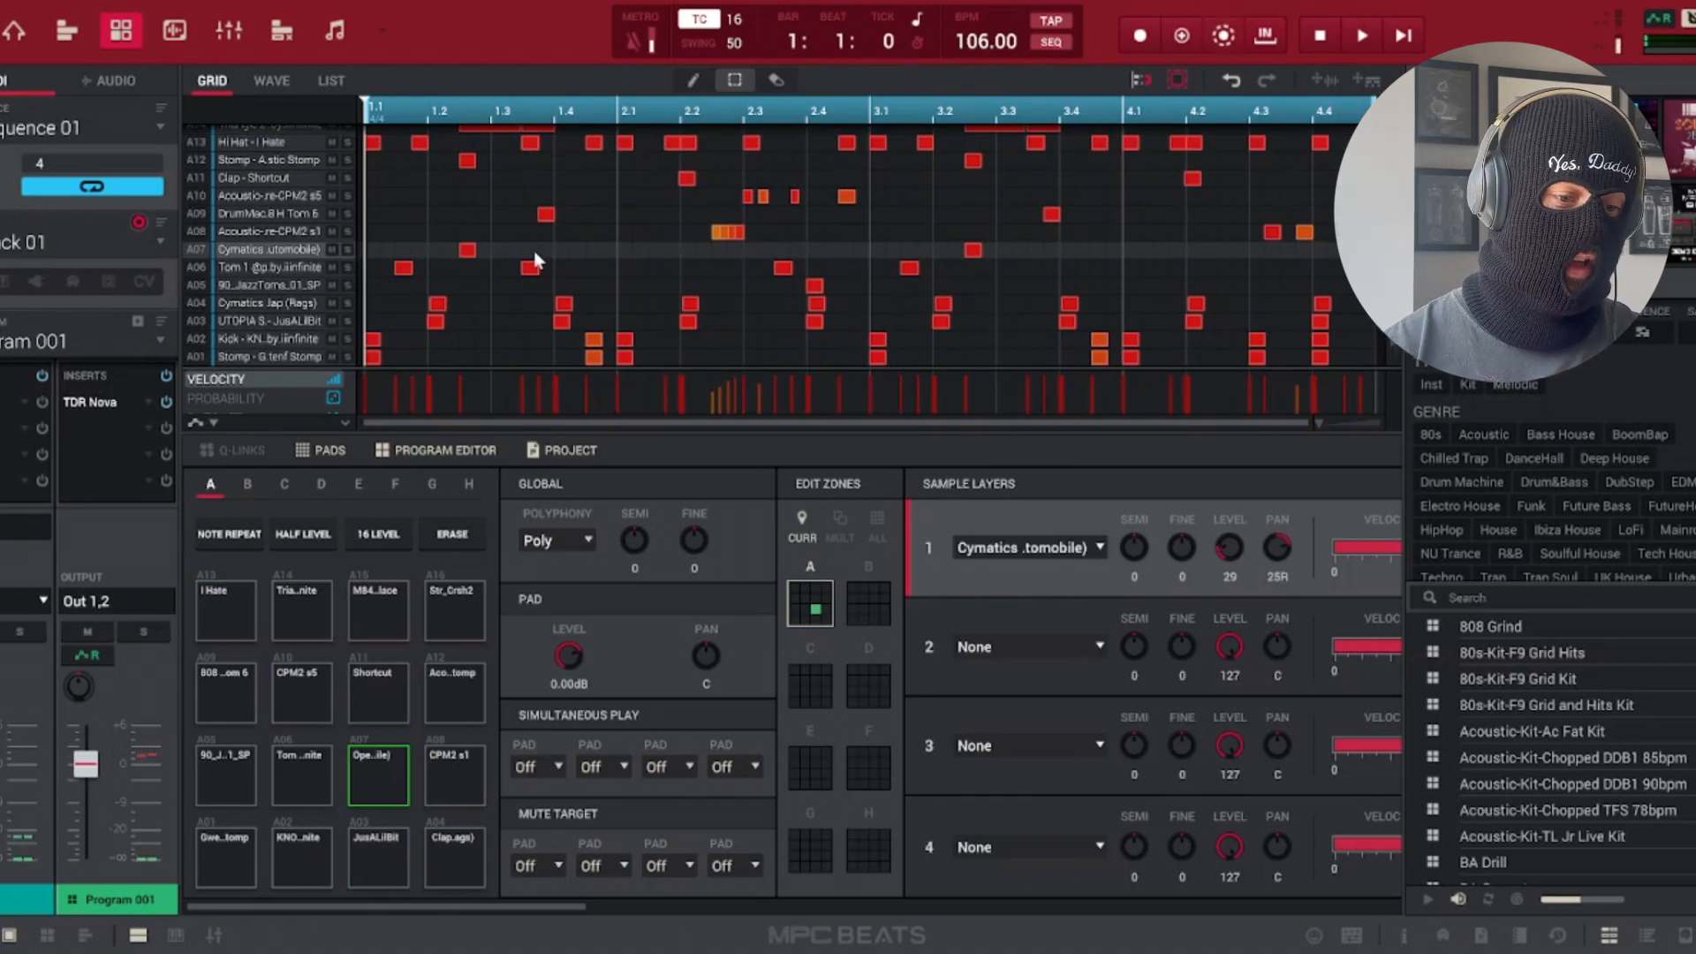
scroll(535, 259, "up", 5)
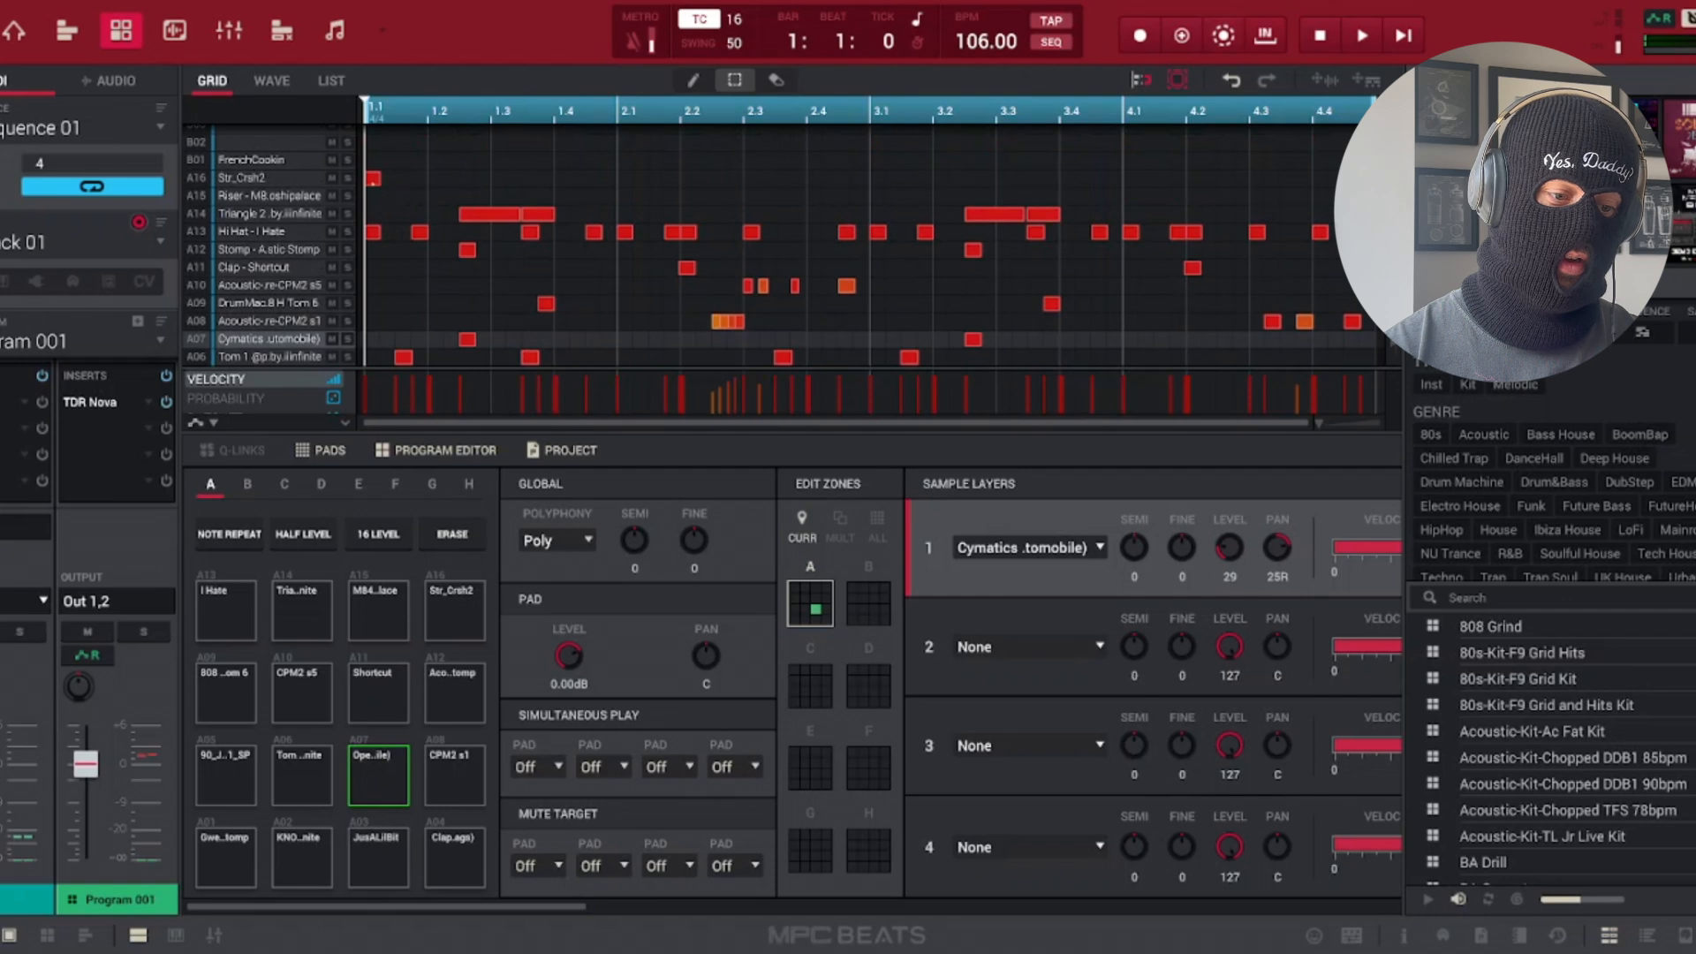
scroll(569, 196, "down", 5)
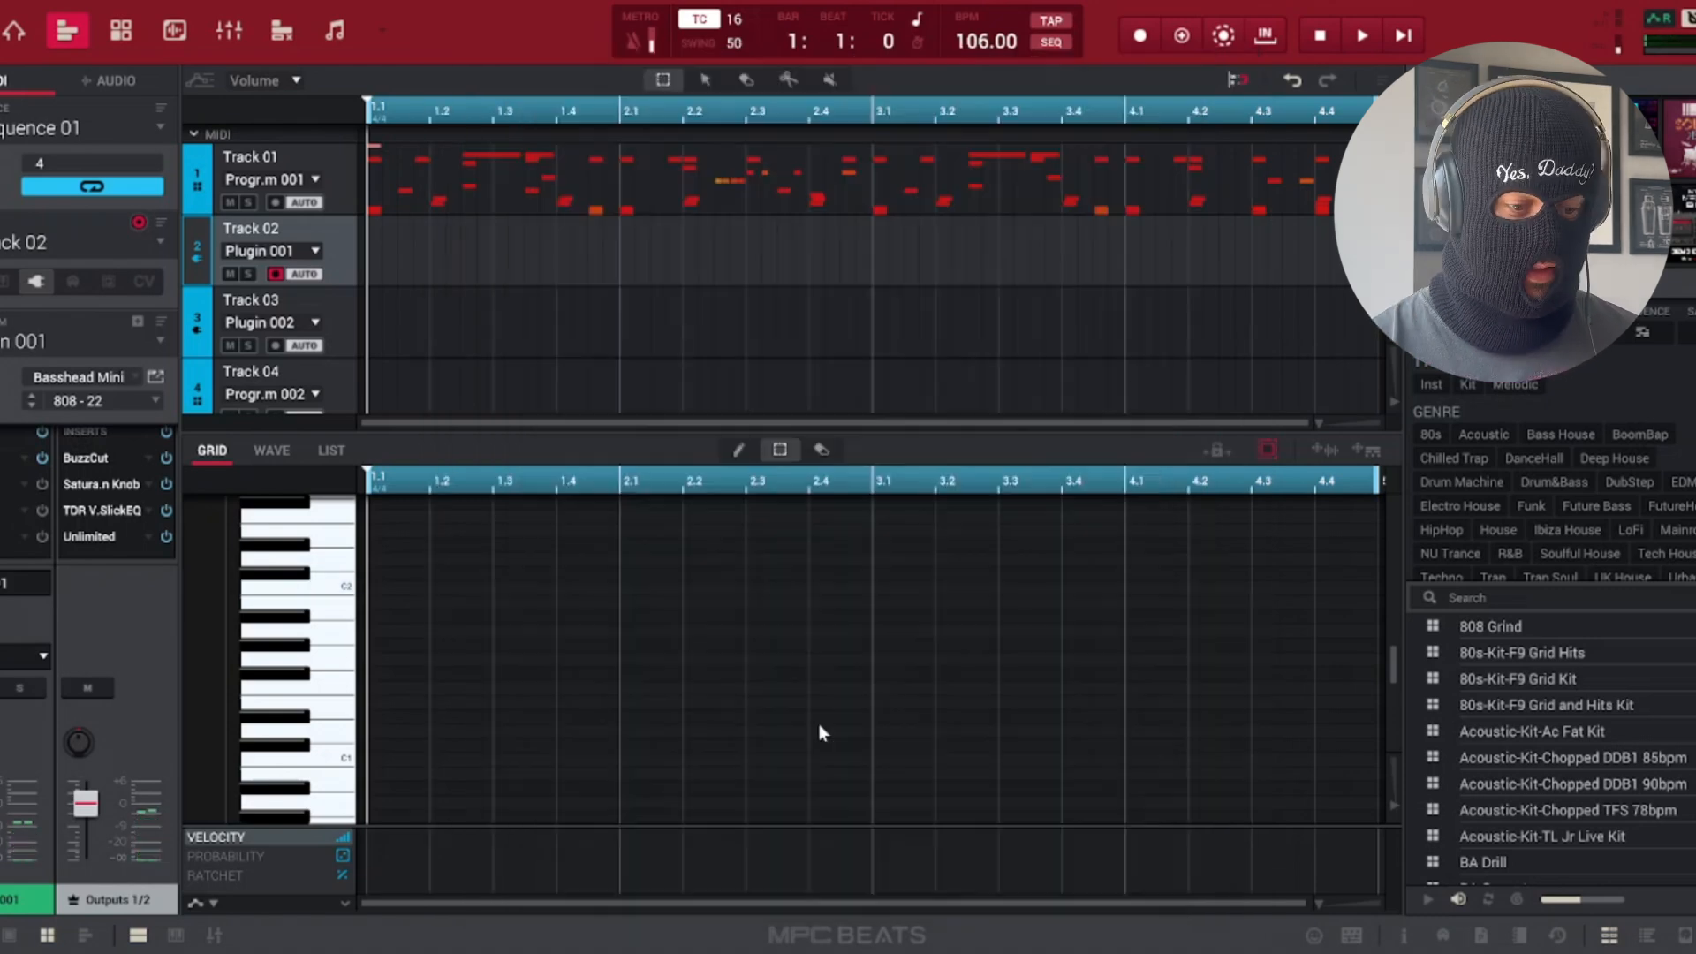
Overdub an 808 bass line onto Track 02 with the Basshead Mini 808 - 22 preset, starting at bar 1
scroll(818, 724, "up", 3)
scroll(819, 725, "down", 2)
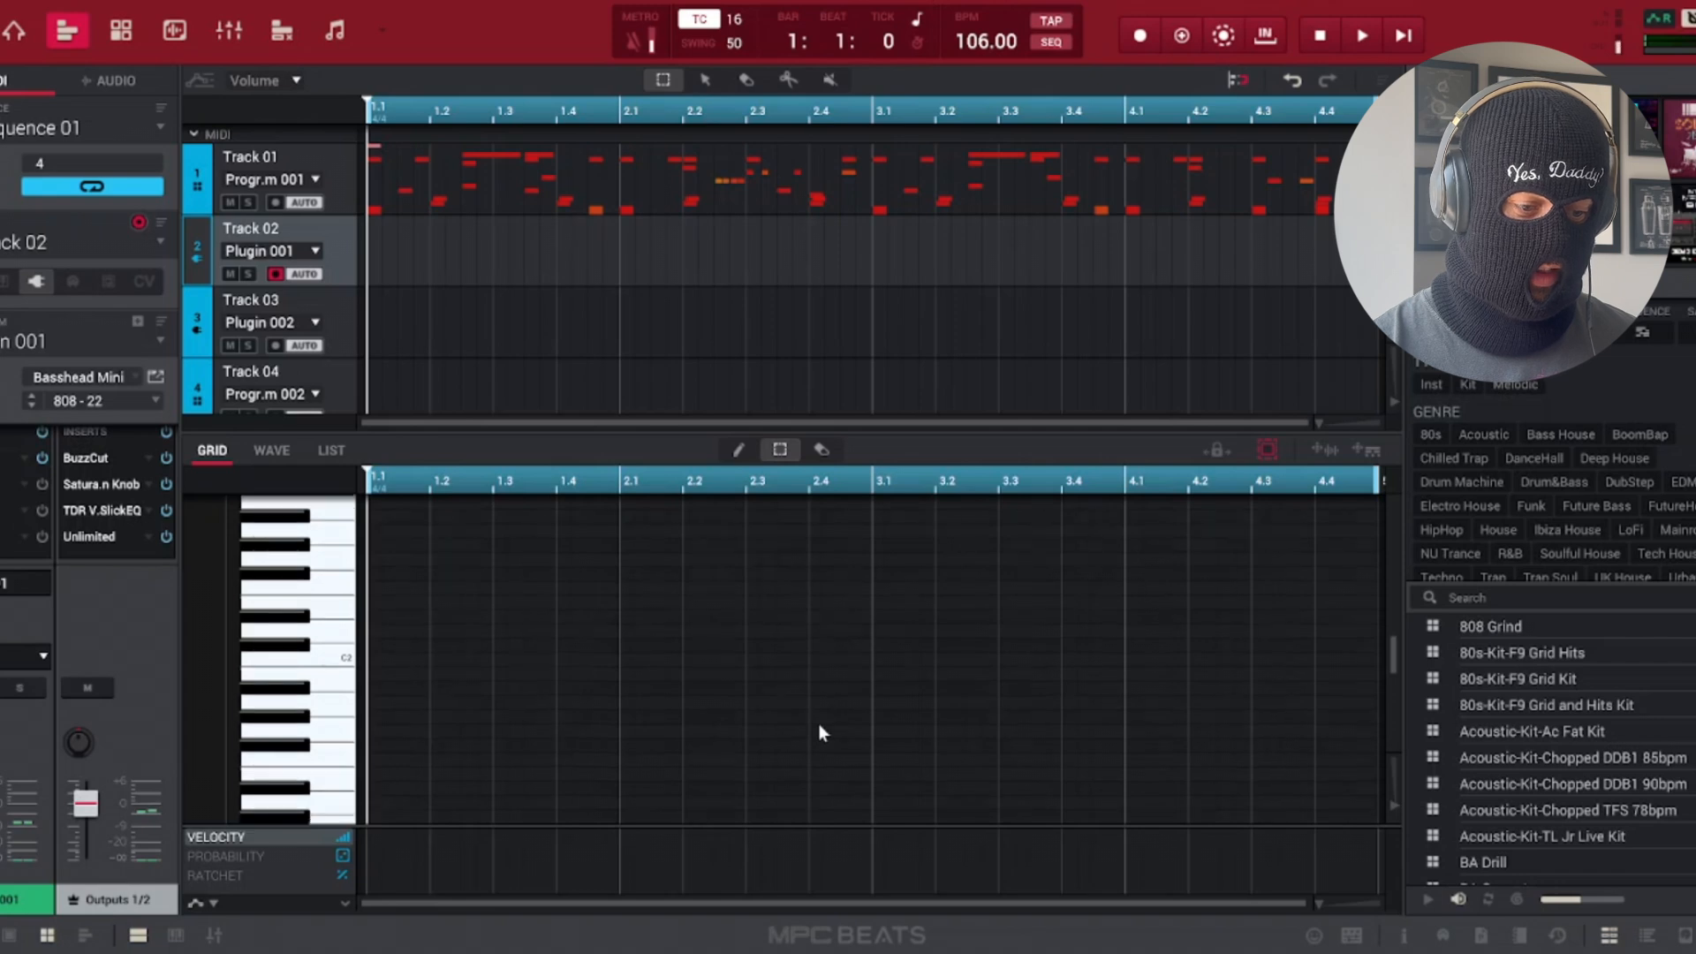
left_click(1184, 39)
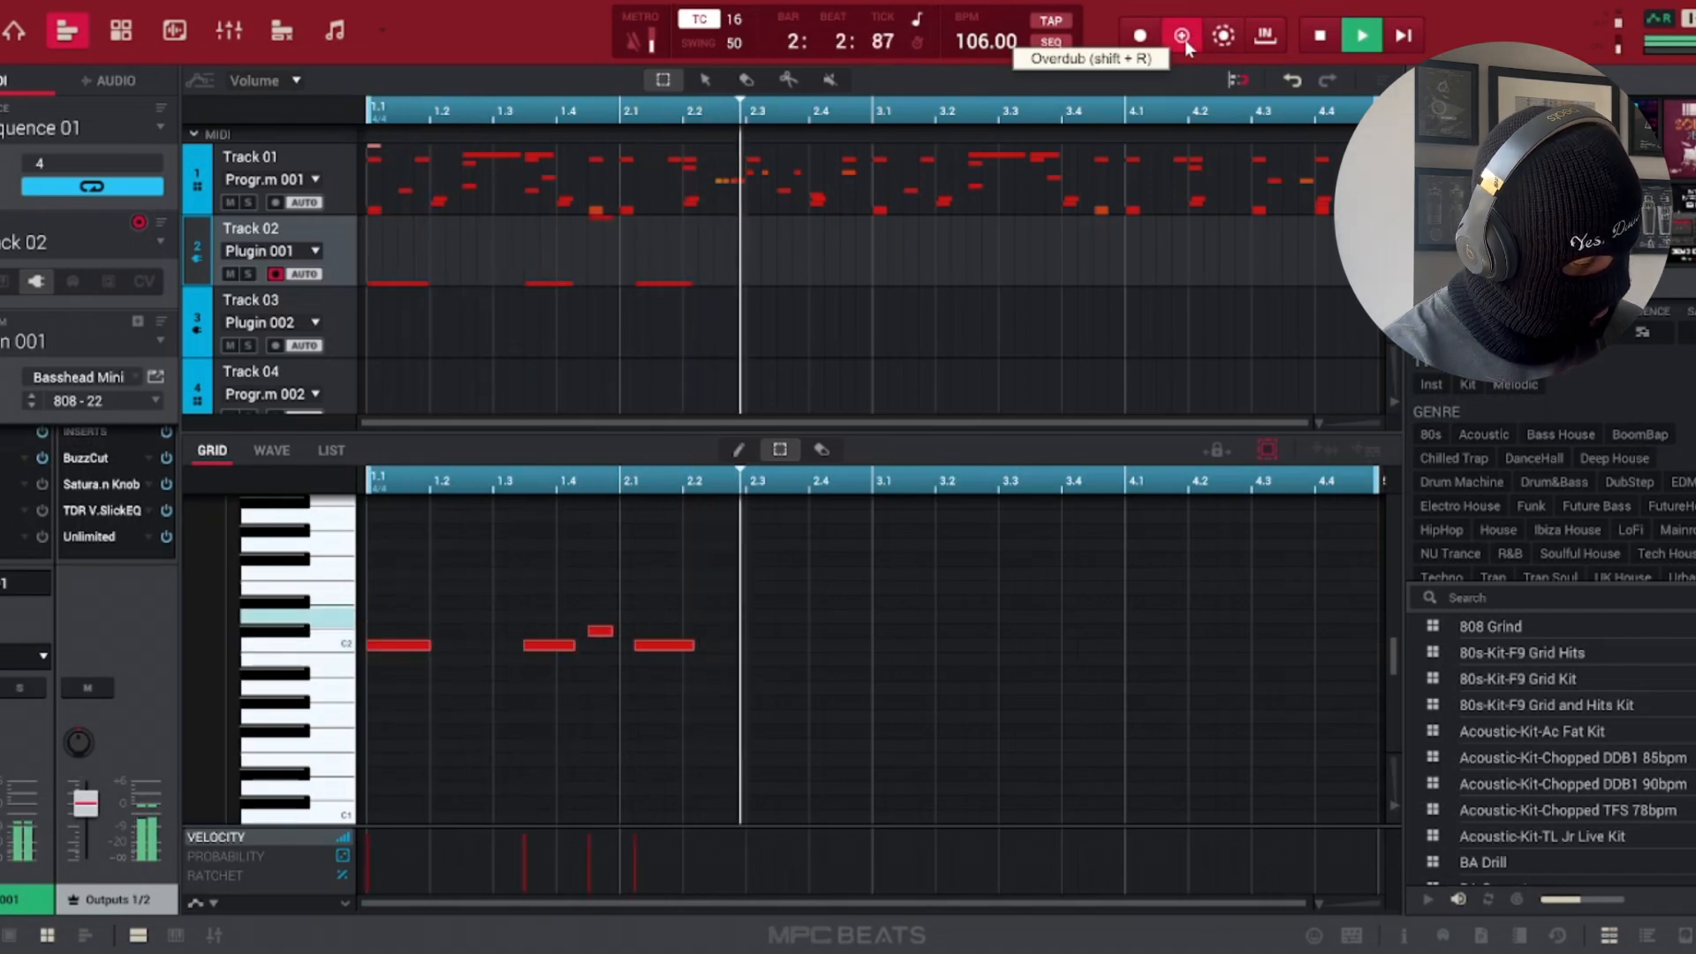
key("space")
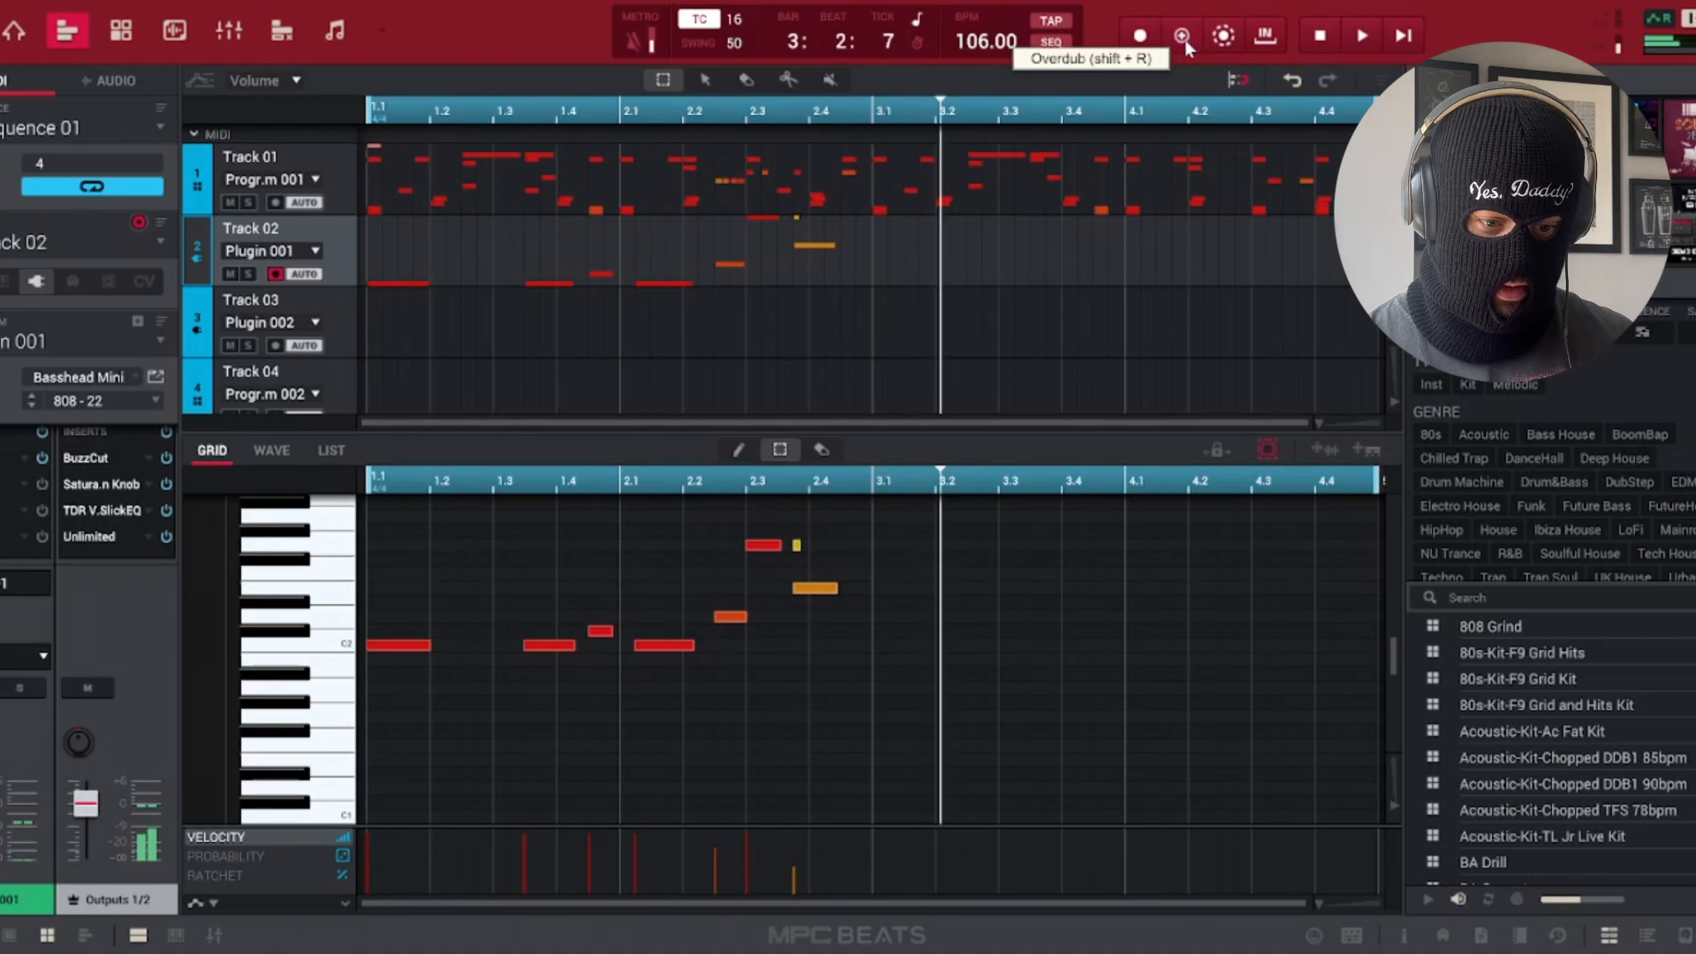
Listen to the Track 02 bass line with the drums muted, and view Track 03's Basshead Mini Bass - 09 preset
key("space")
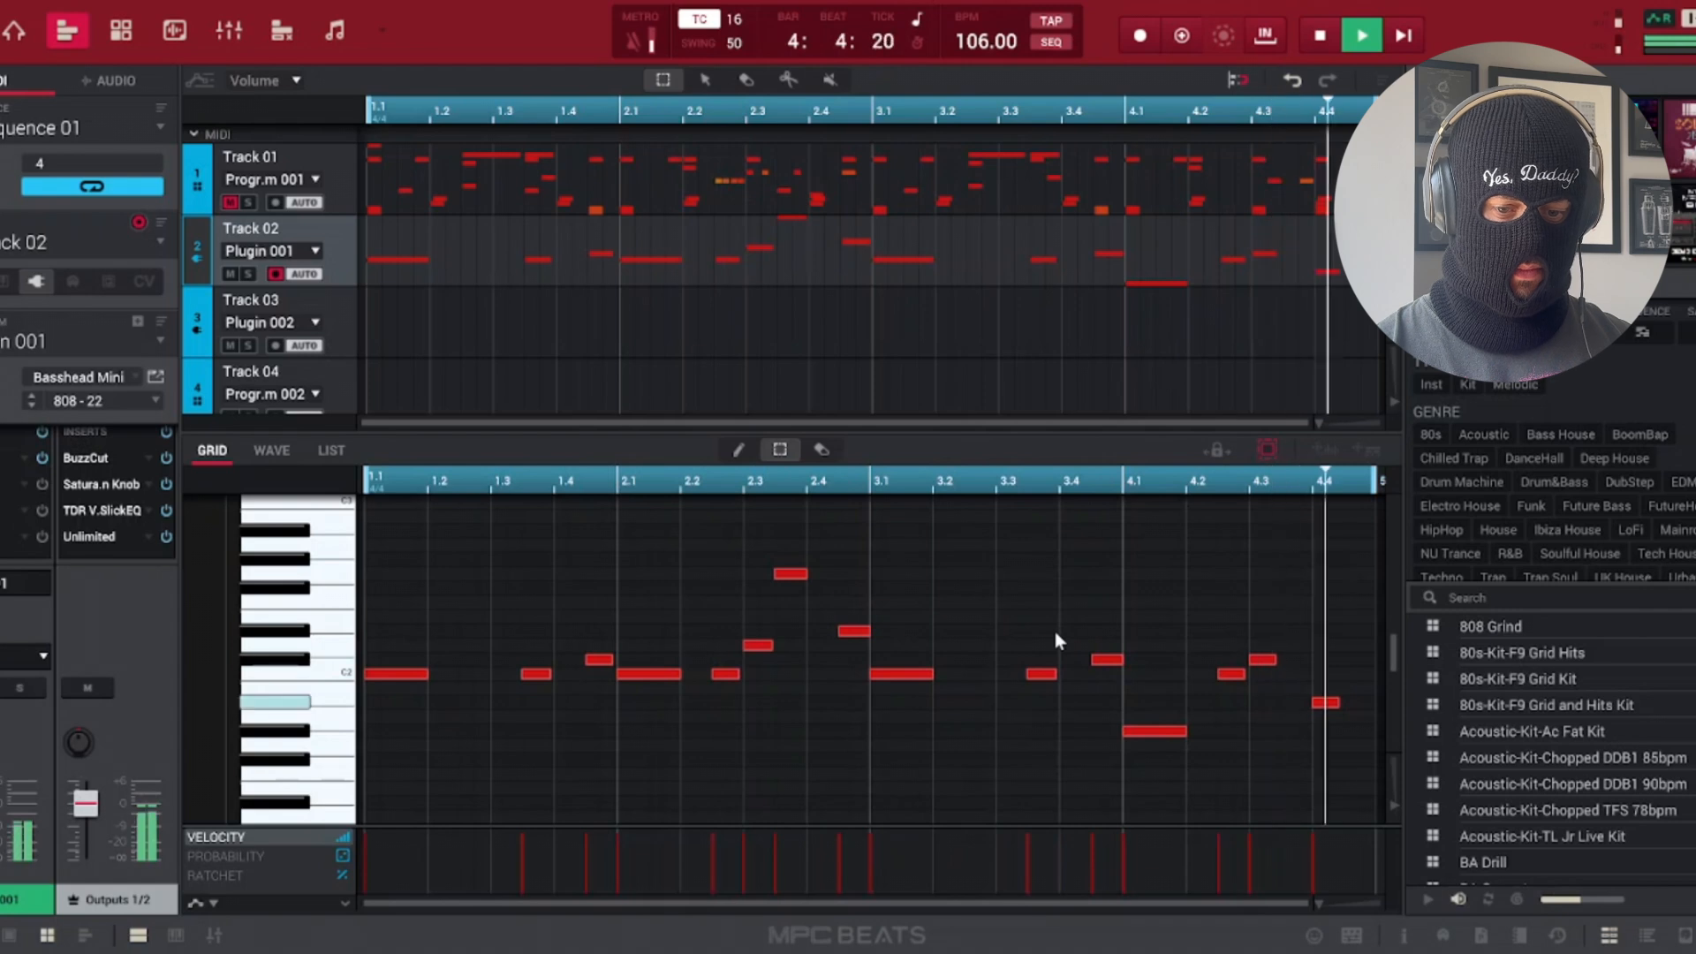
key("space")
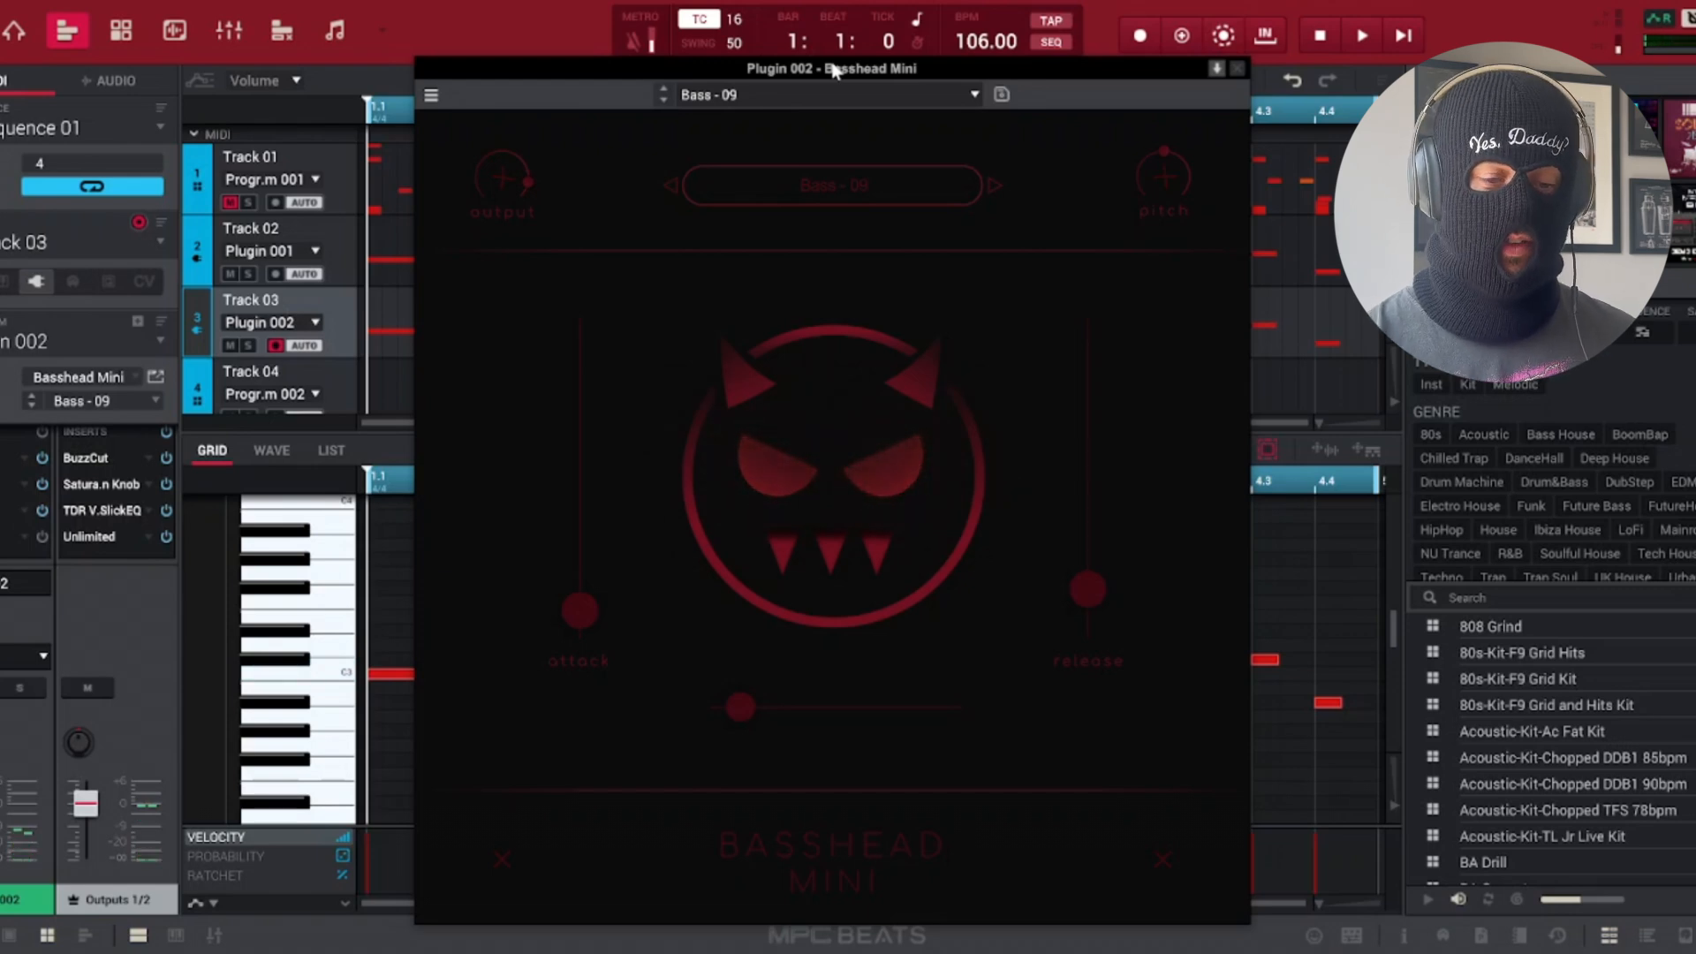
left_click(1239, 69)
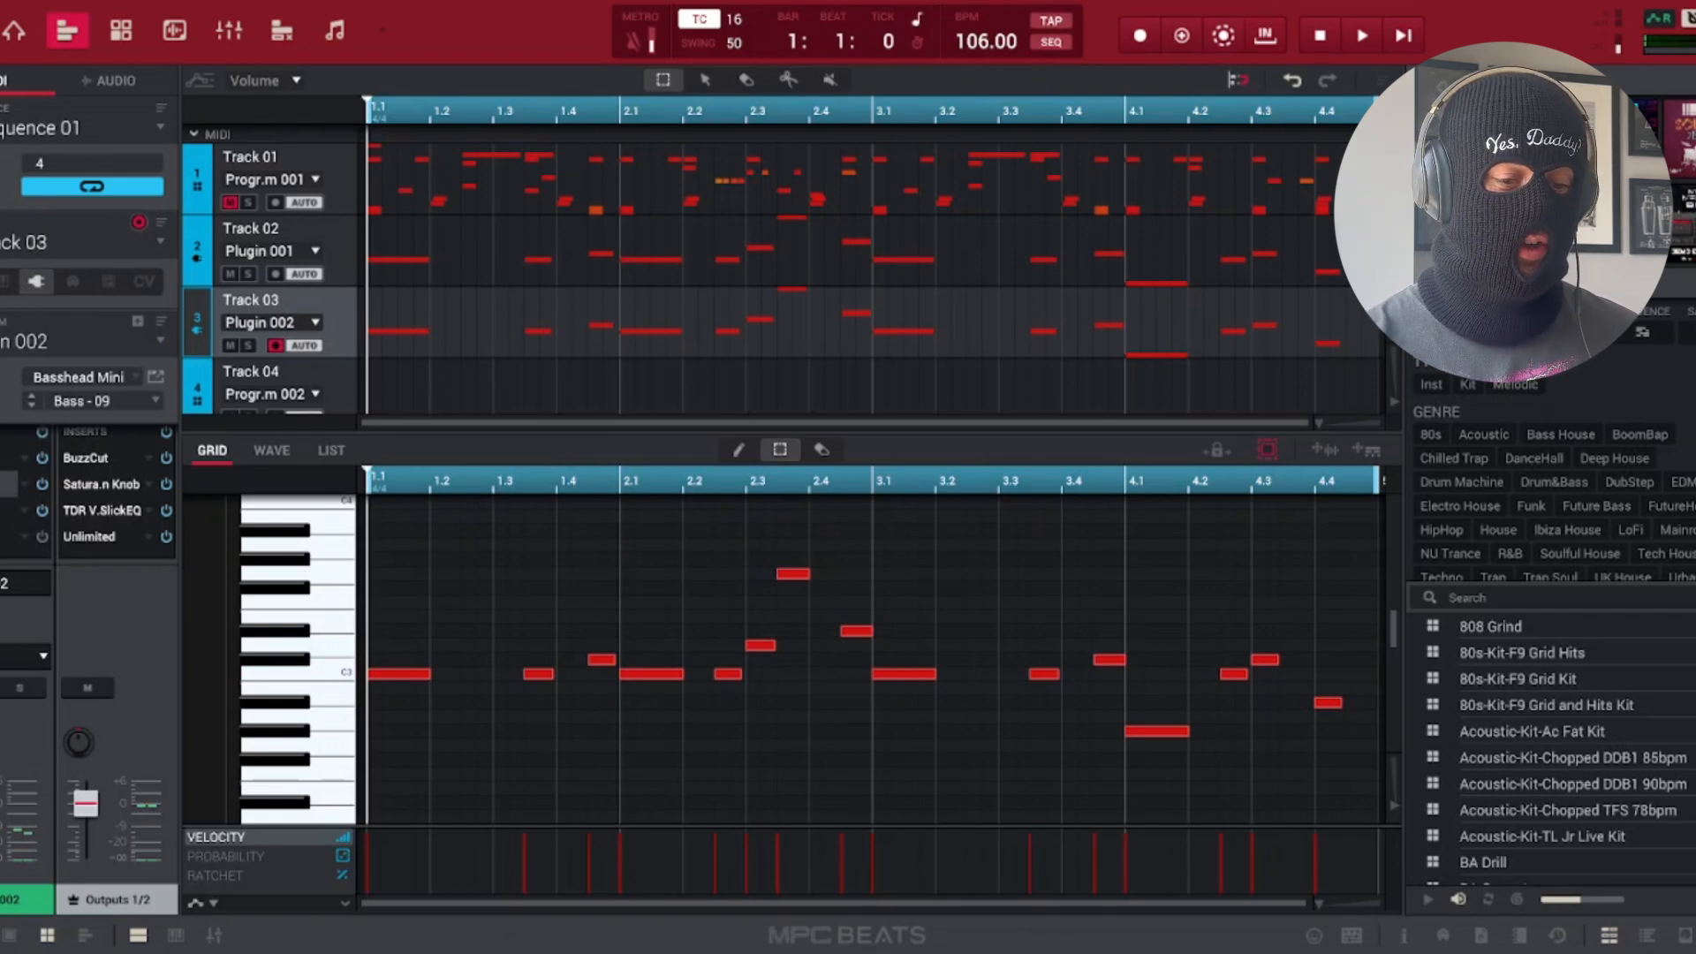
Inspect the Spaz insert's Monster preset on Track 03, and play the layered bass tracks with the drums muted
left_click(7, 484)
left_click_drag(750, 92, 784, 75)
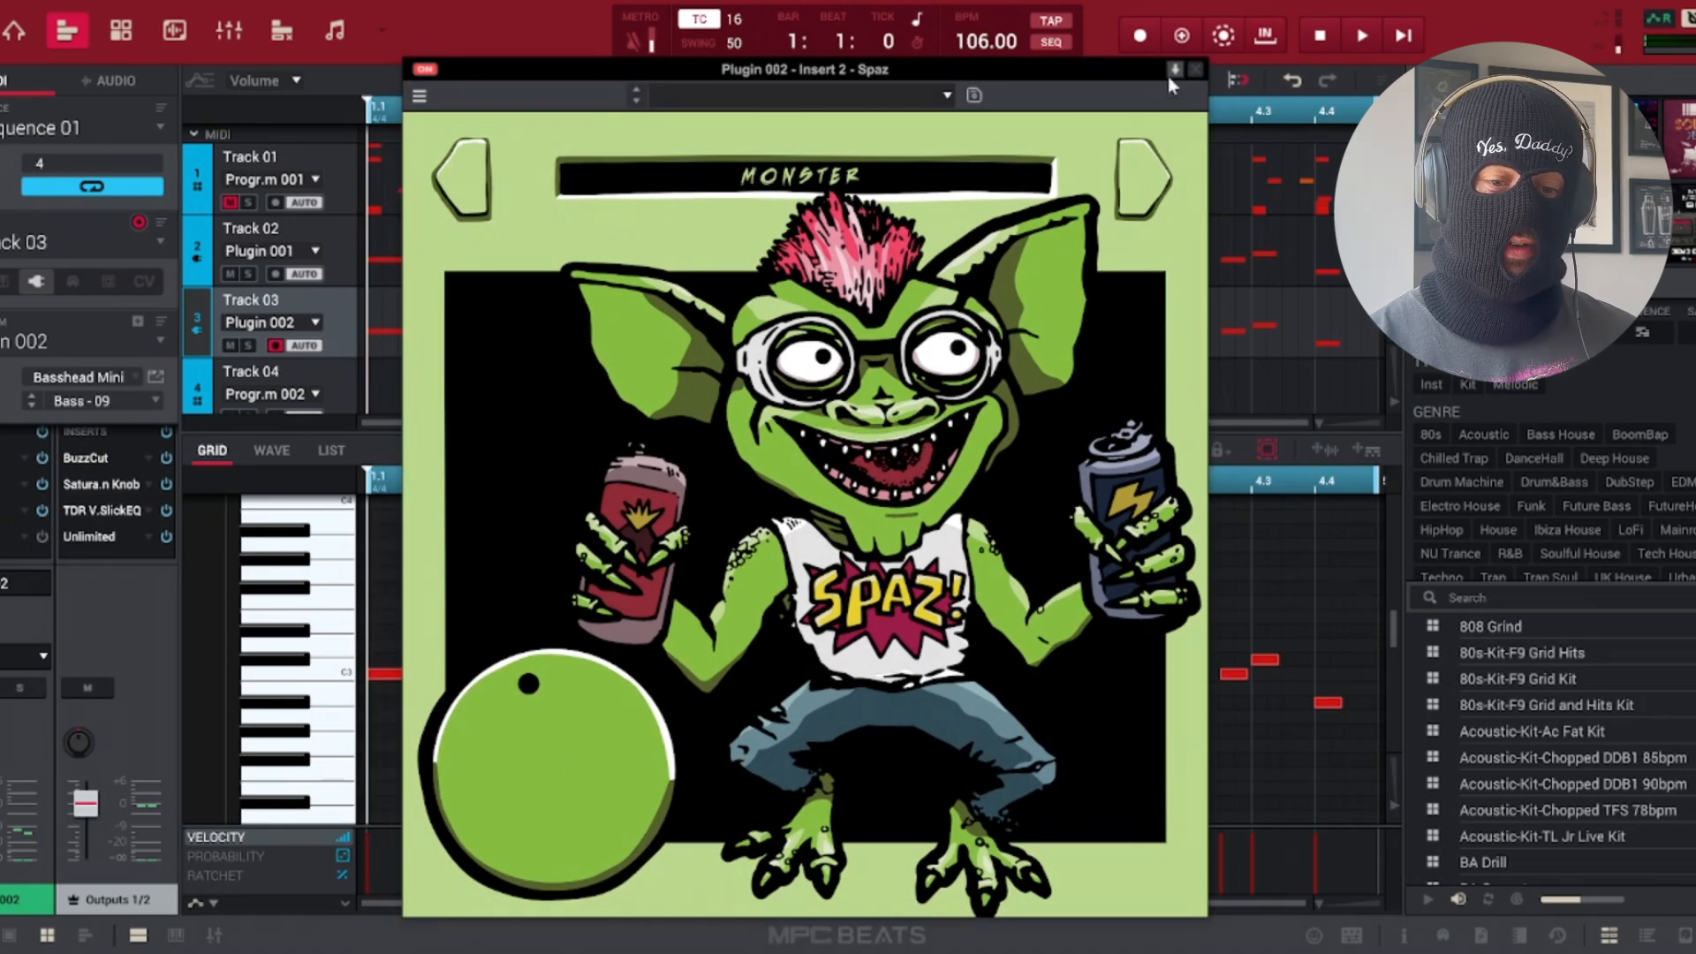
left_click(1197, 70)
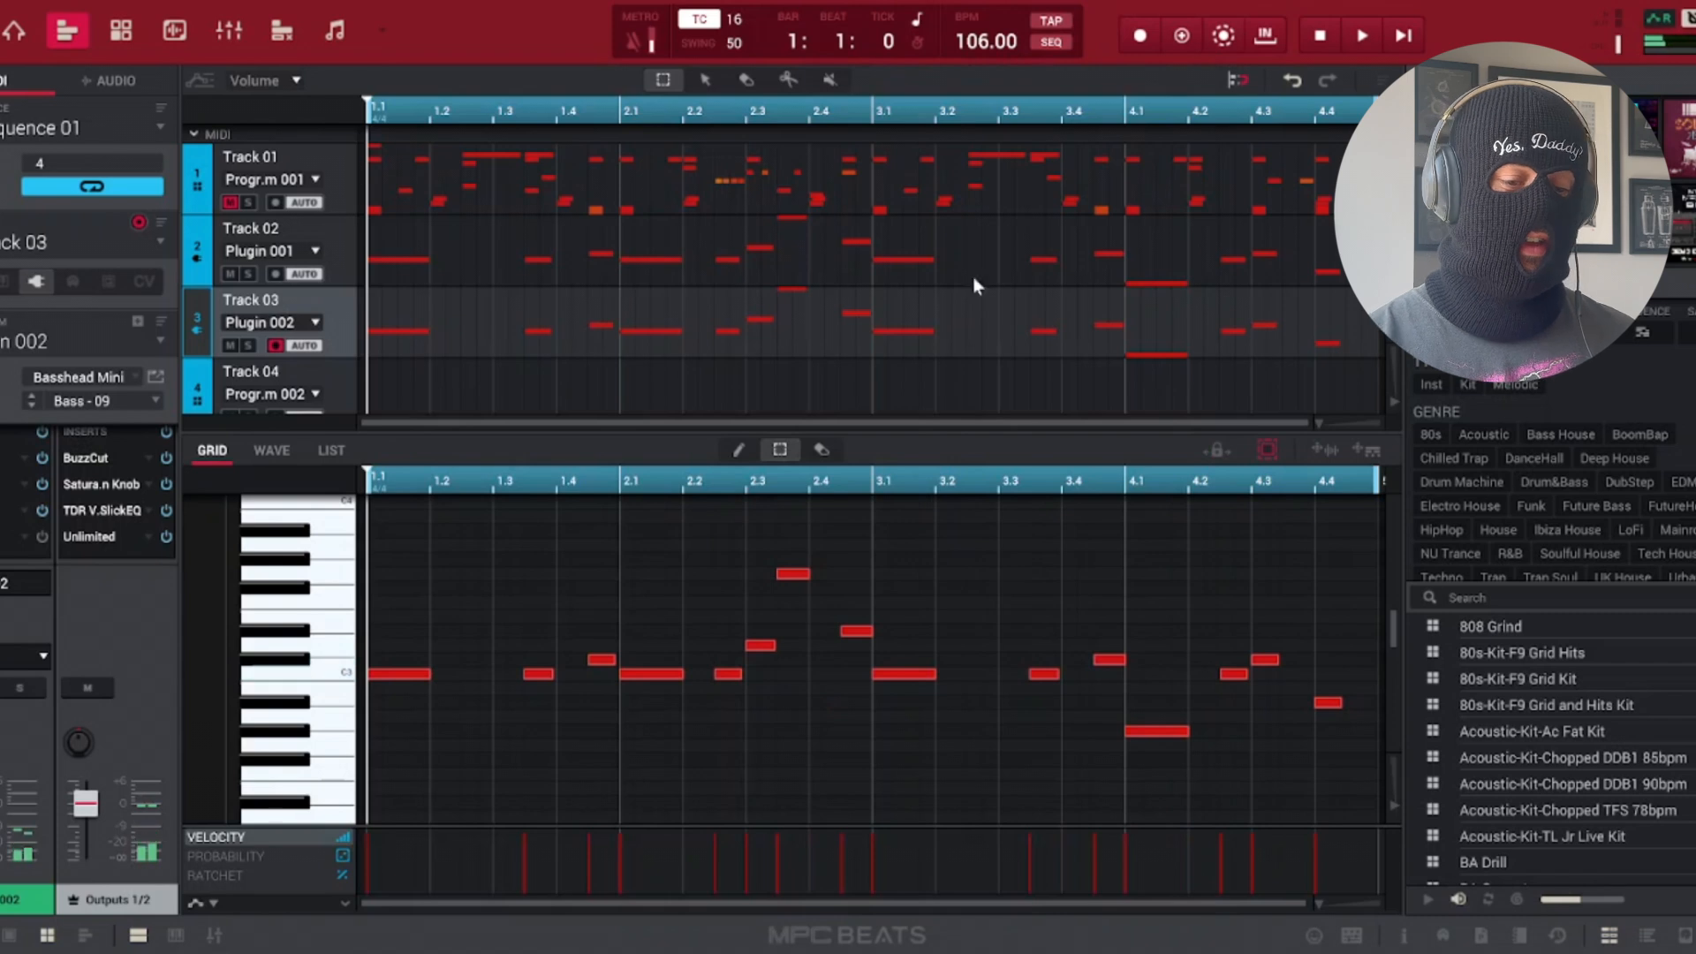
key("space")
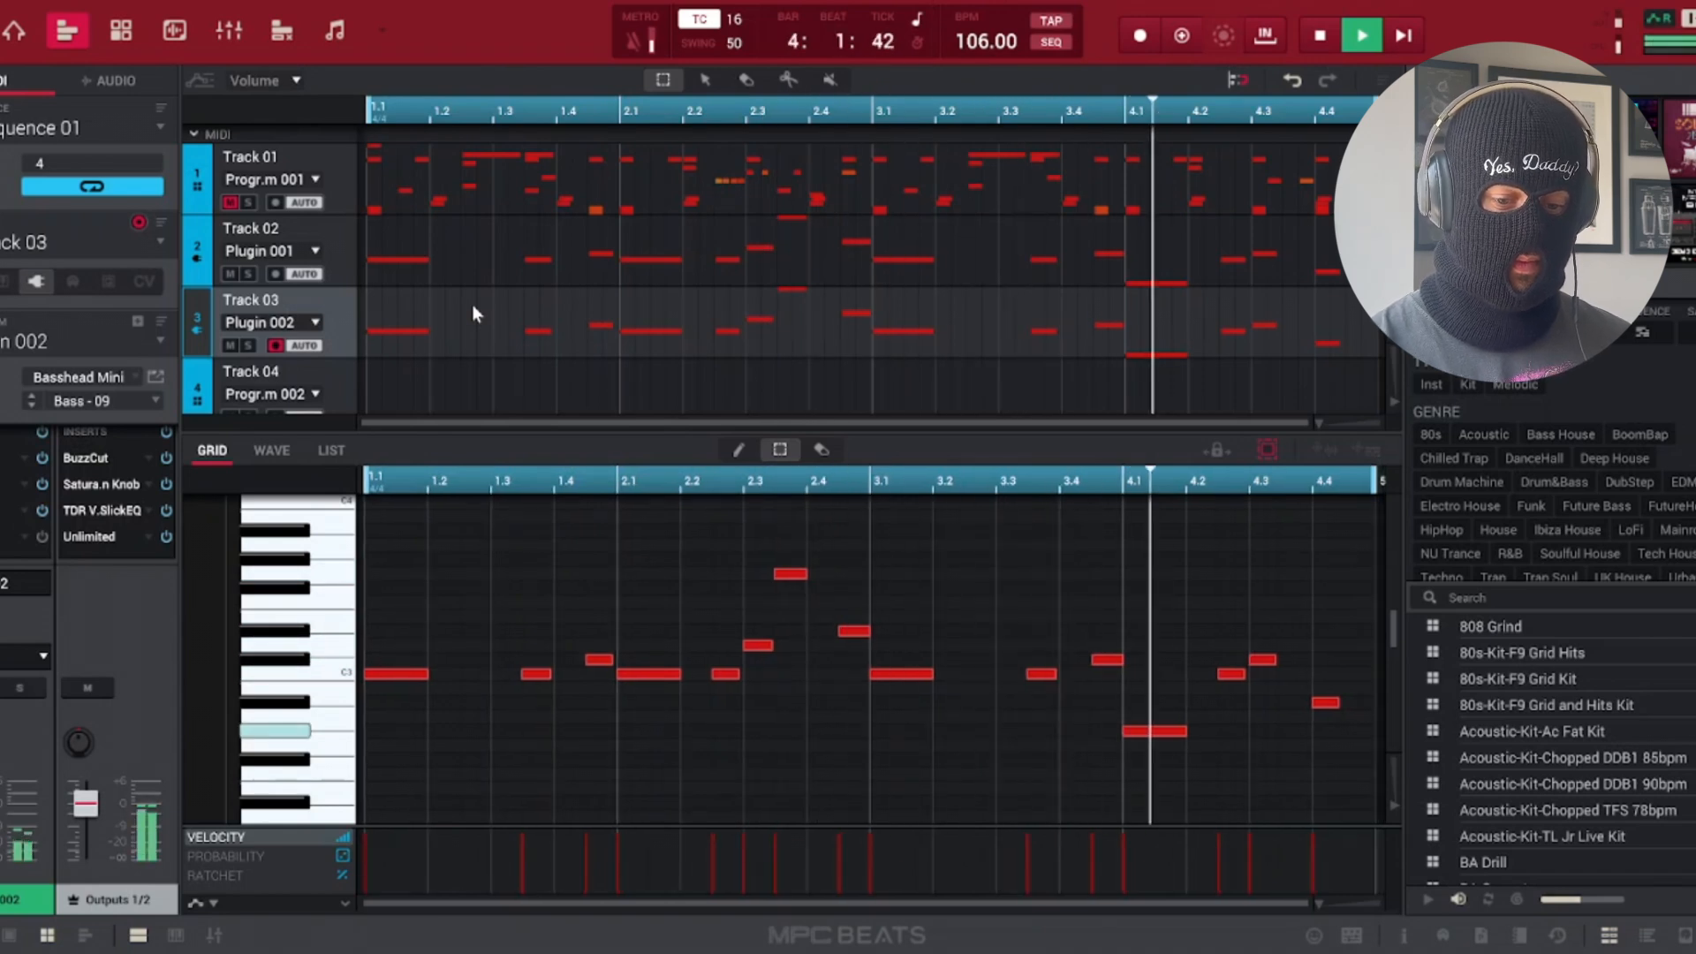
key("space")
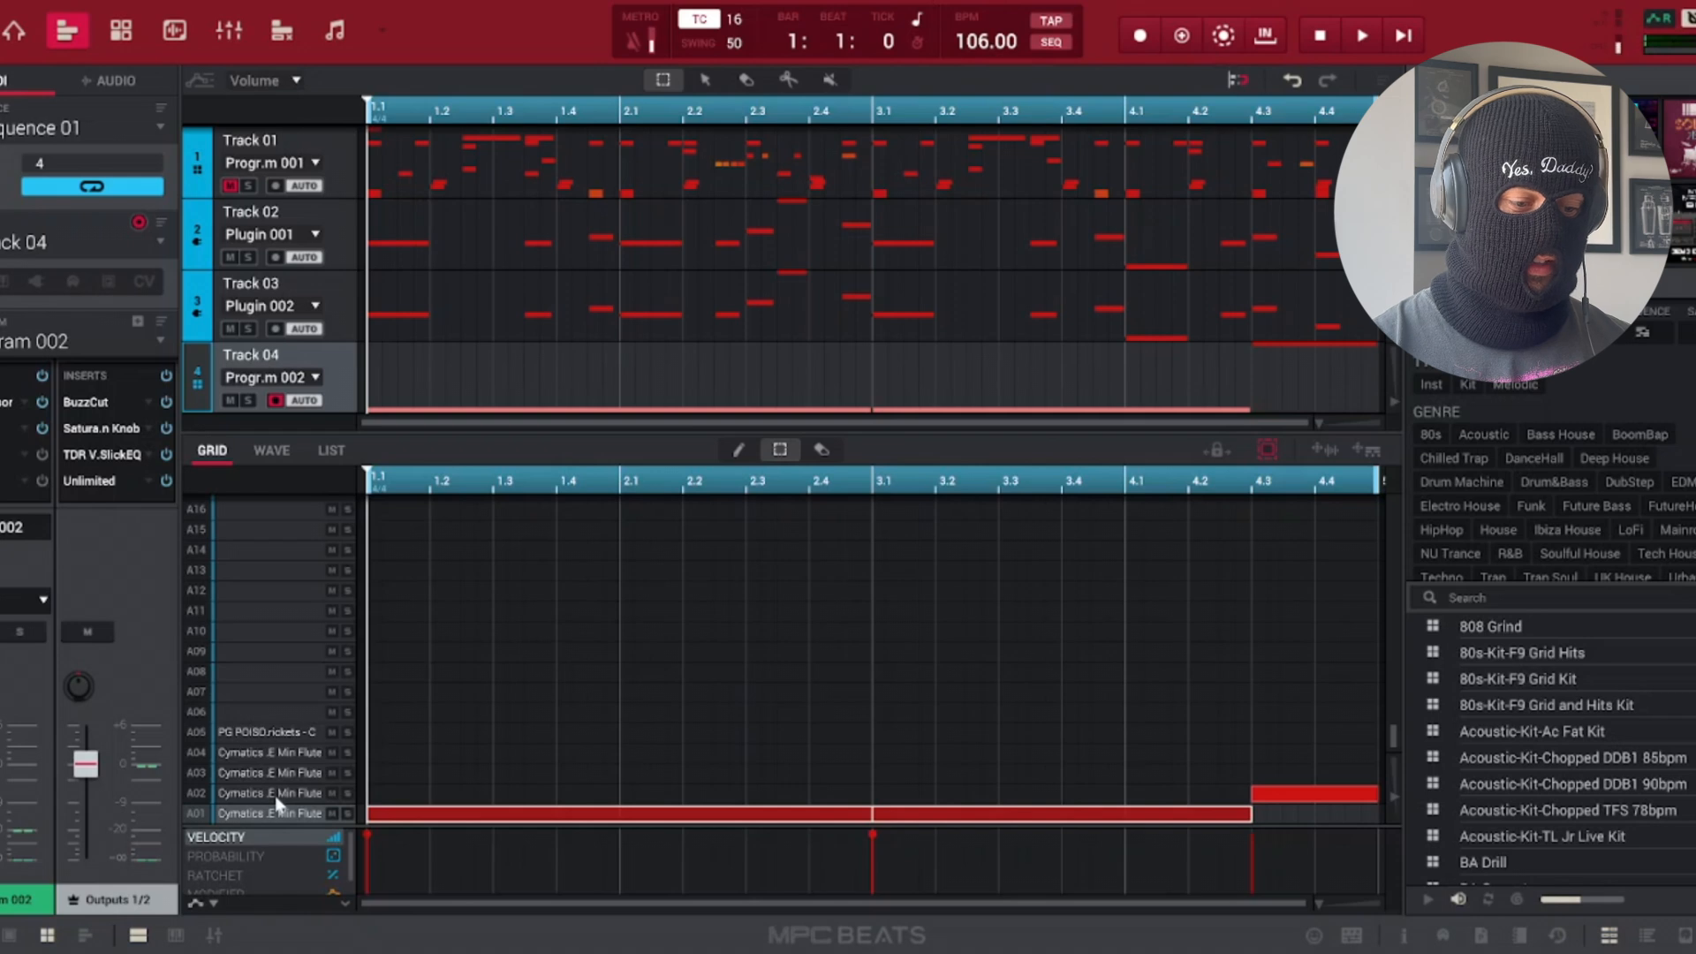
Review the E minor flute samples on Track 04's pads A01 and A02, and play them with the drums and bass
left_click(274, 451)
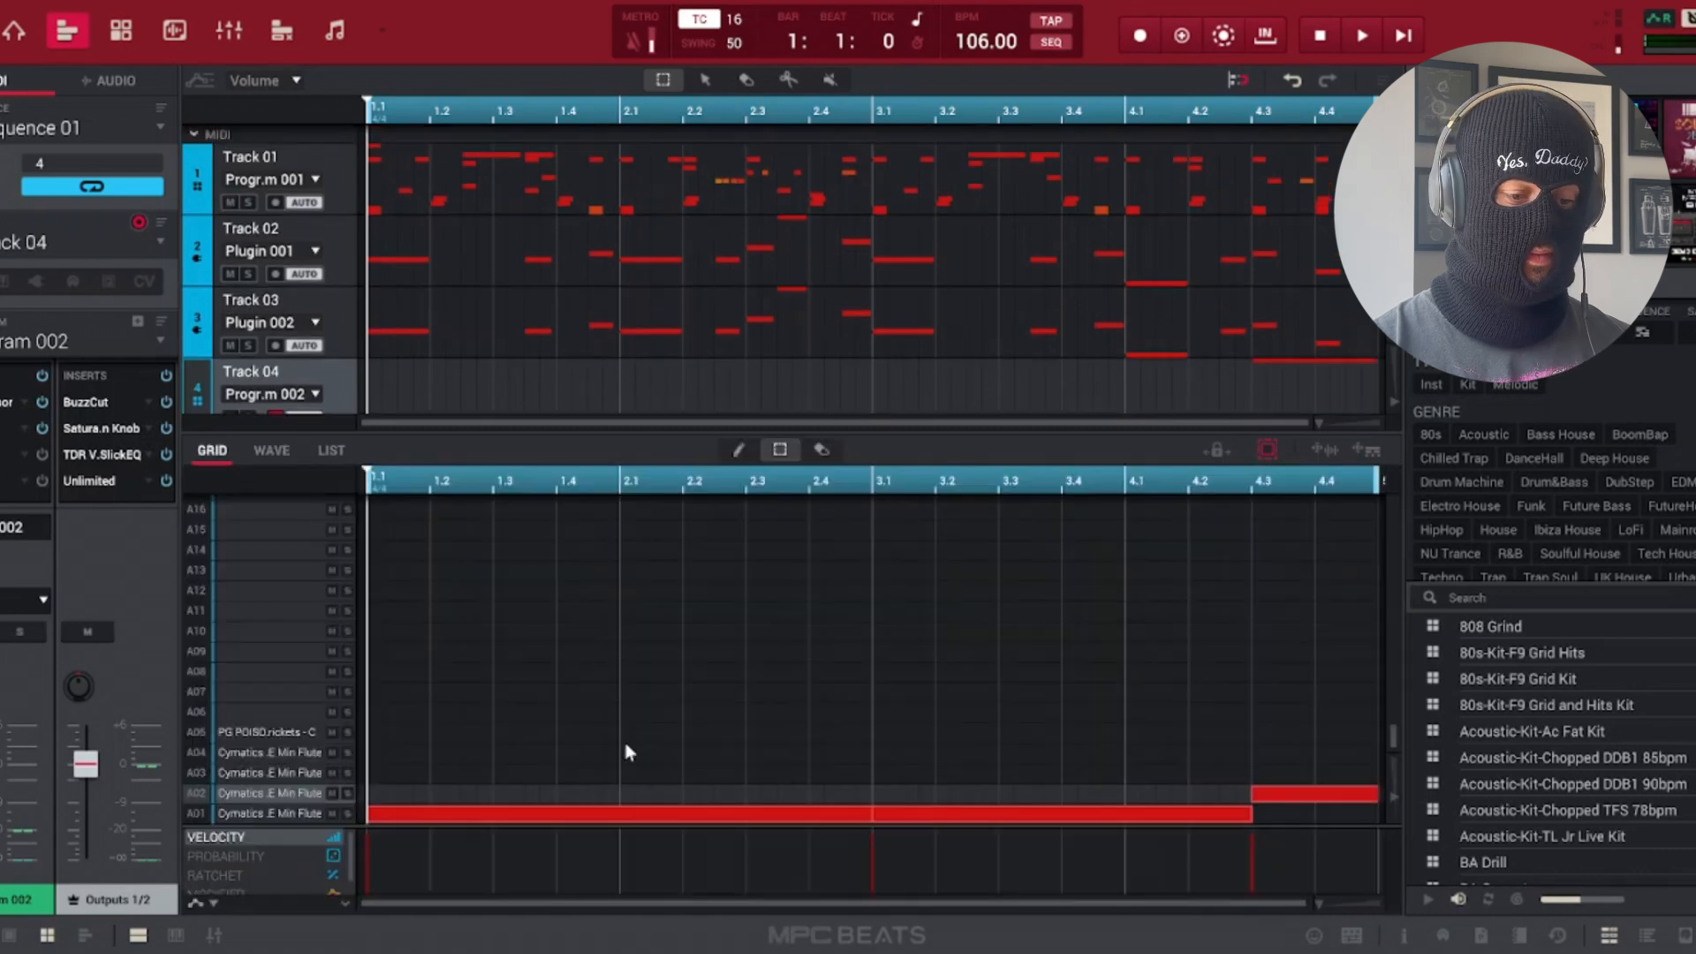
key("space")
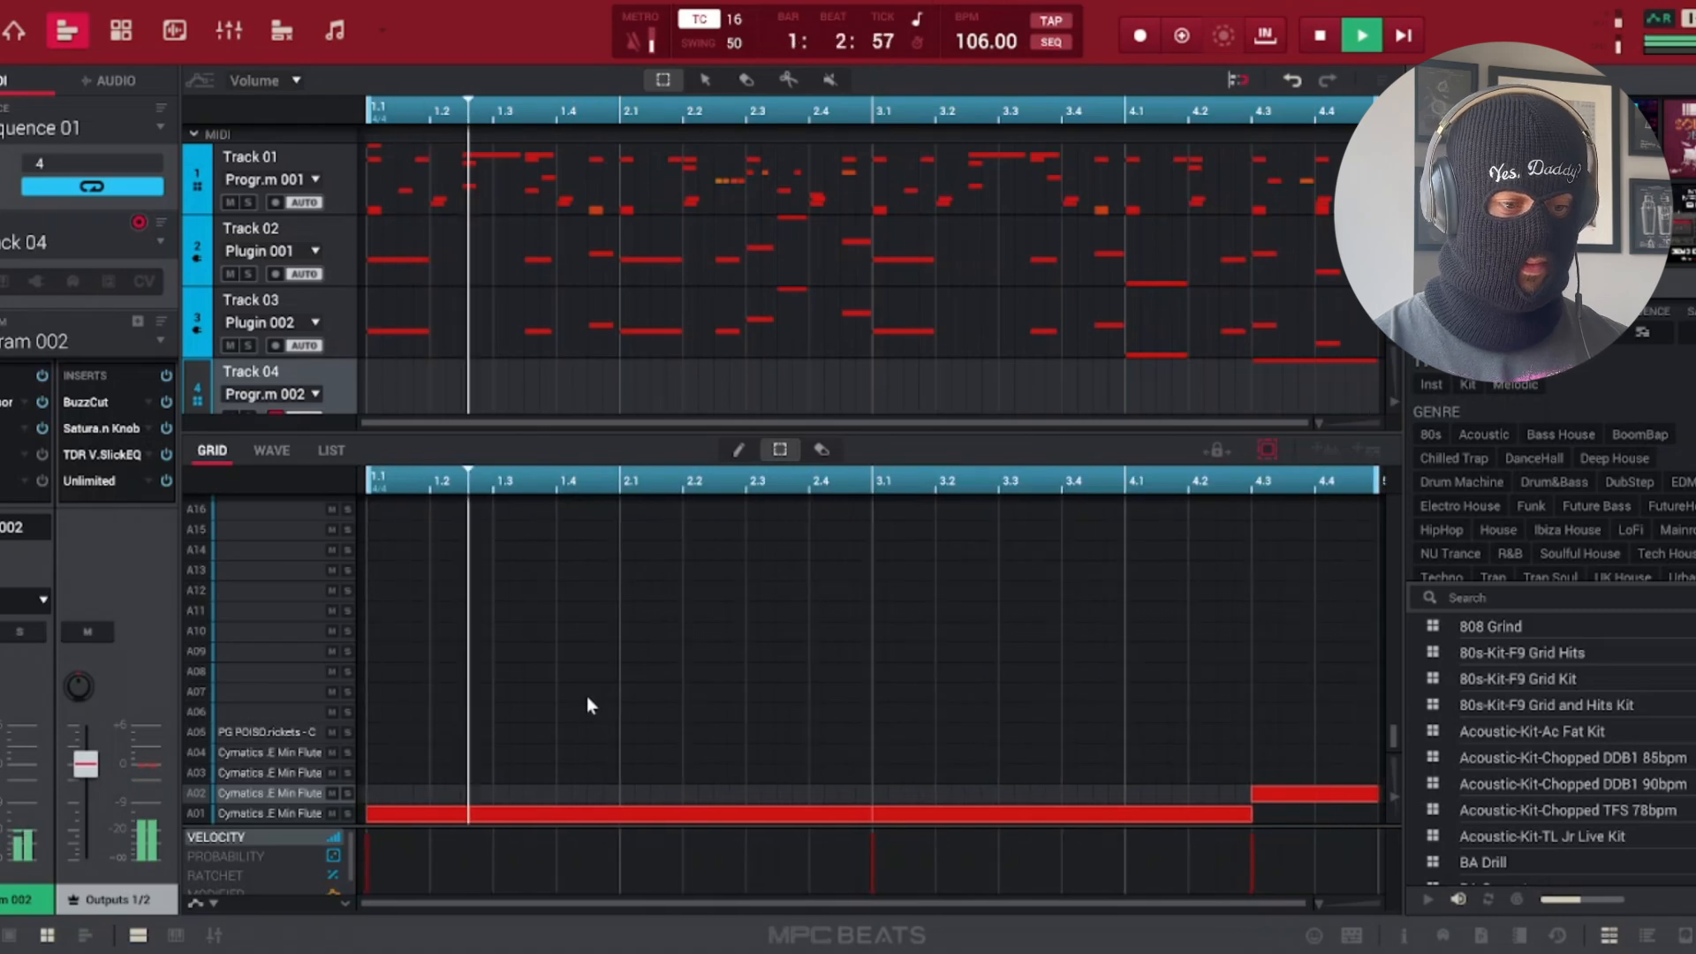
key("space")
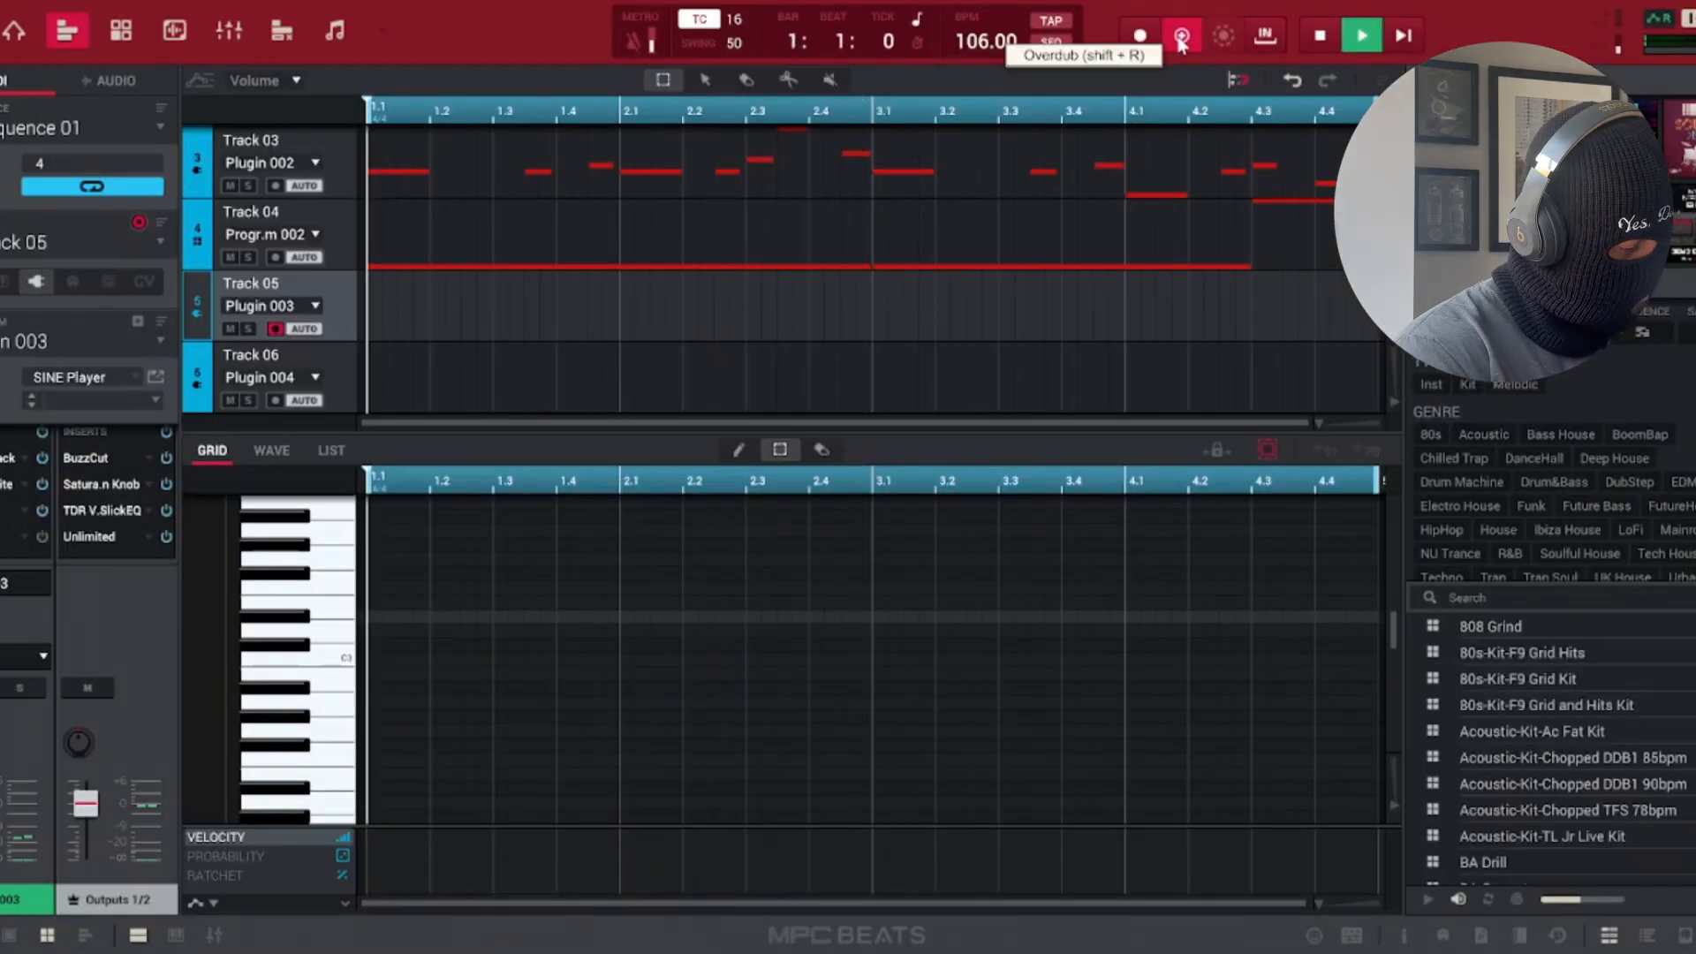
Overdub a short-note octave pattern onto Track 05 with SINE Player, look over its notes, and play it with the sequence
left_click(1181, 42)
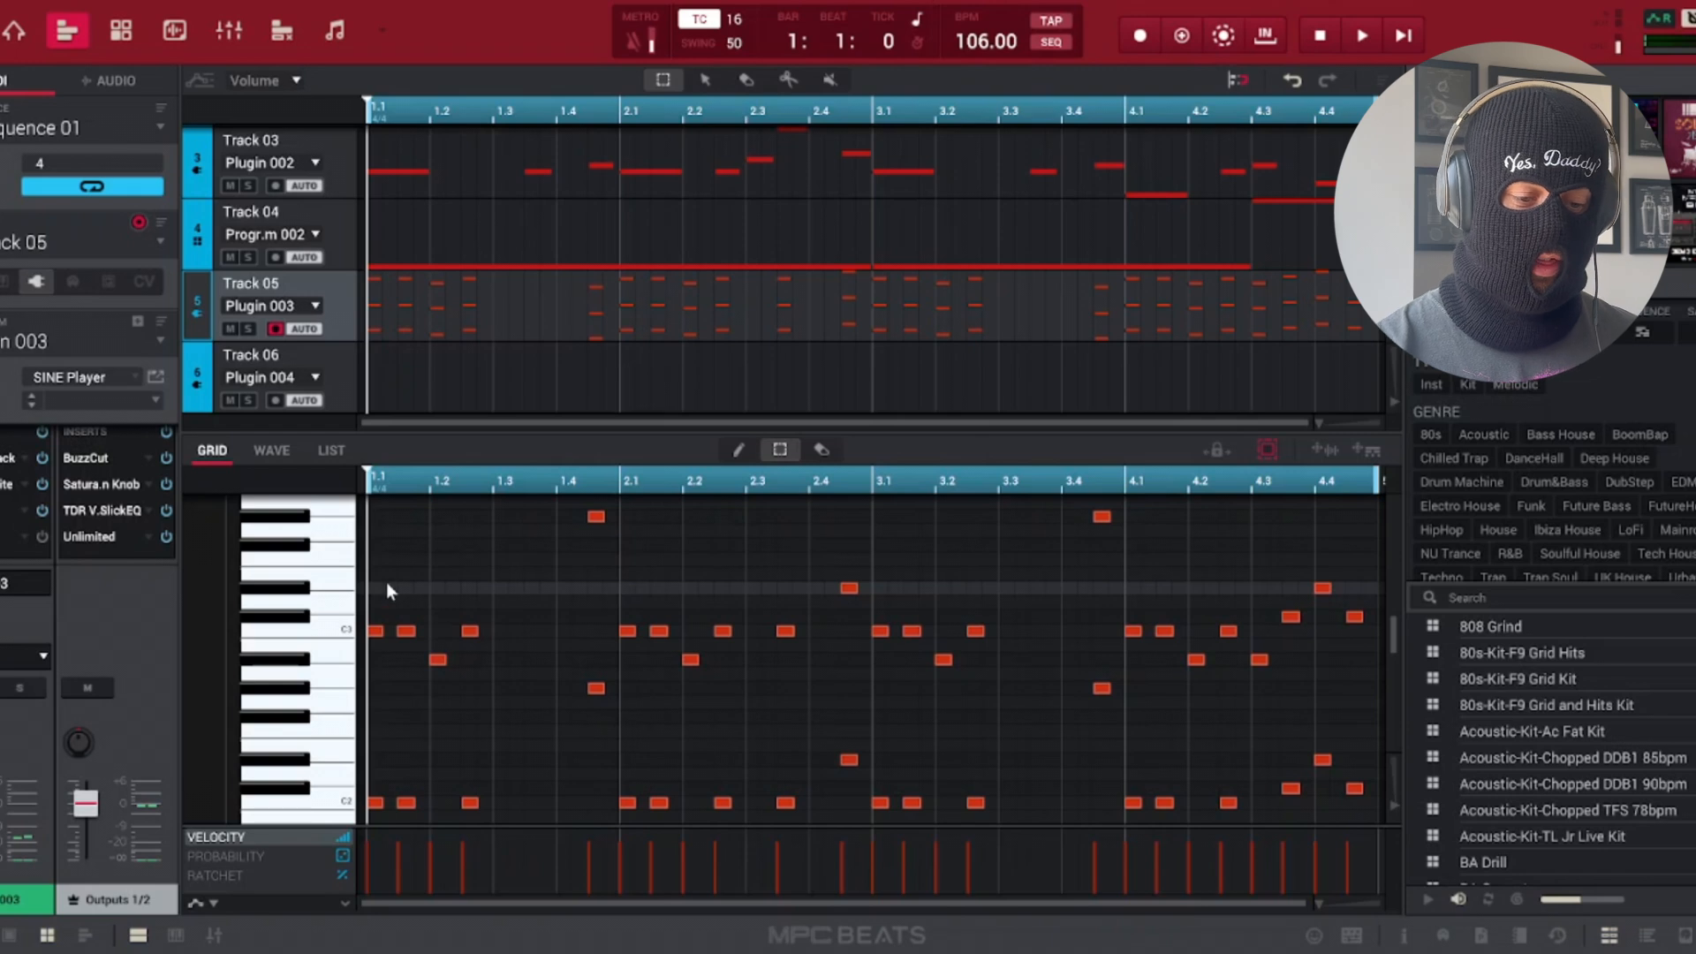
scroll(387, 582, "down", 1)
scroll(387, 582, "down", 4)
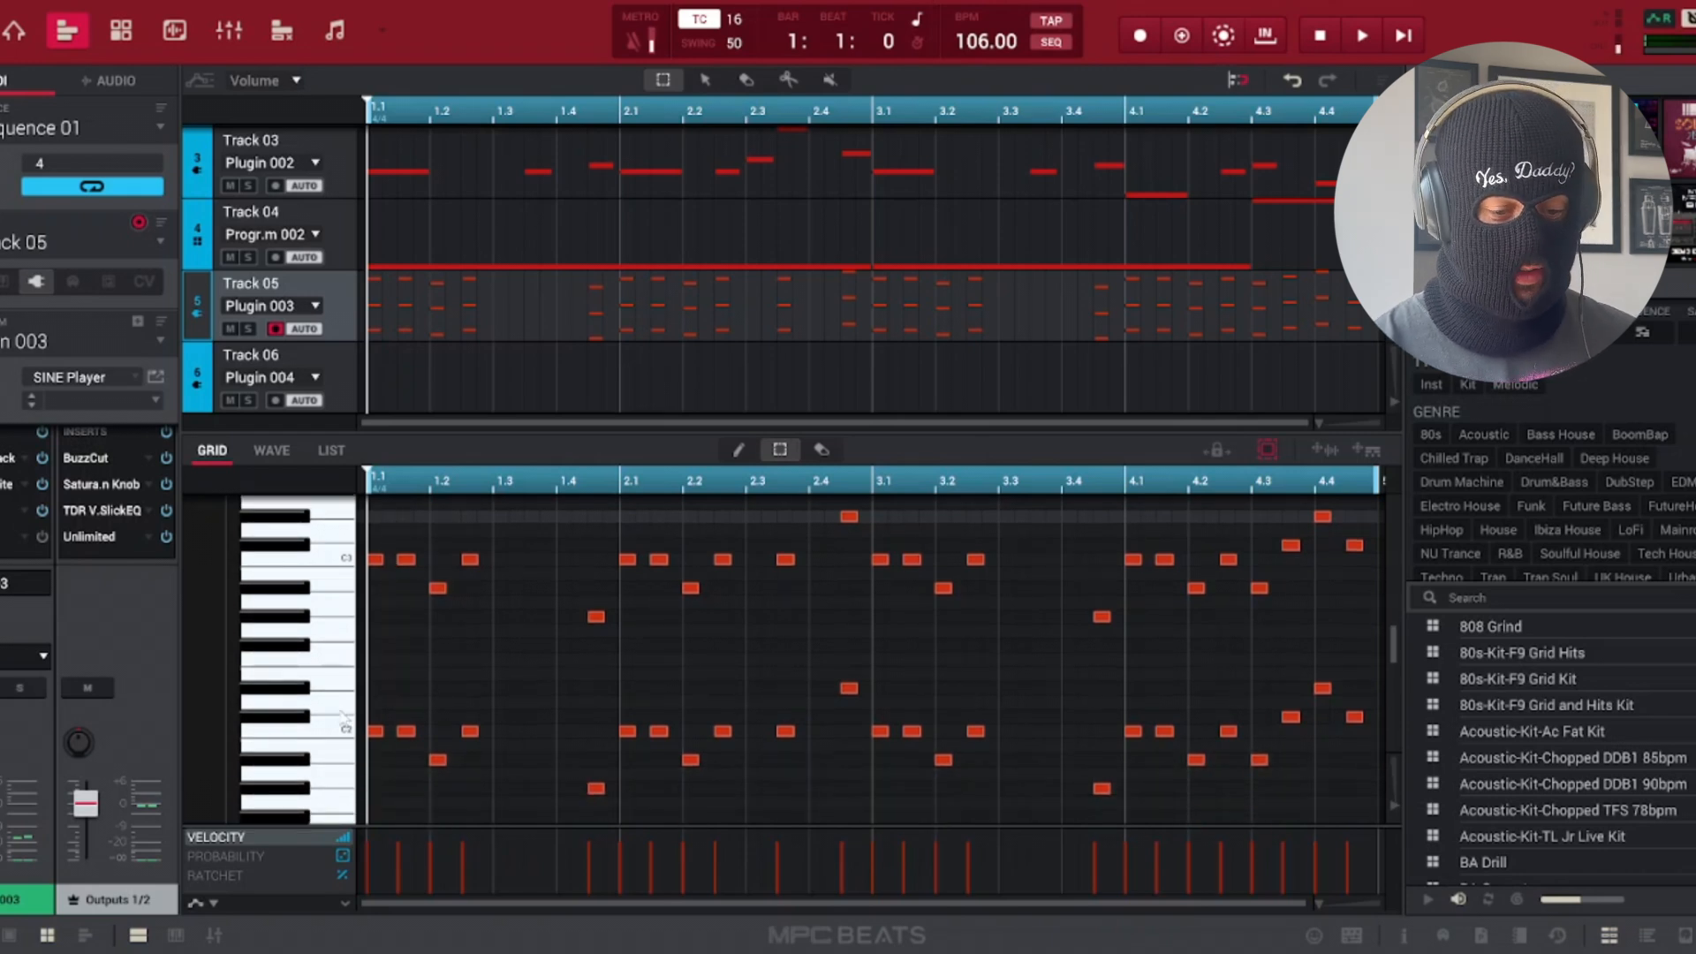
scroll(653, 760, "up", 15)
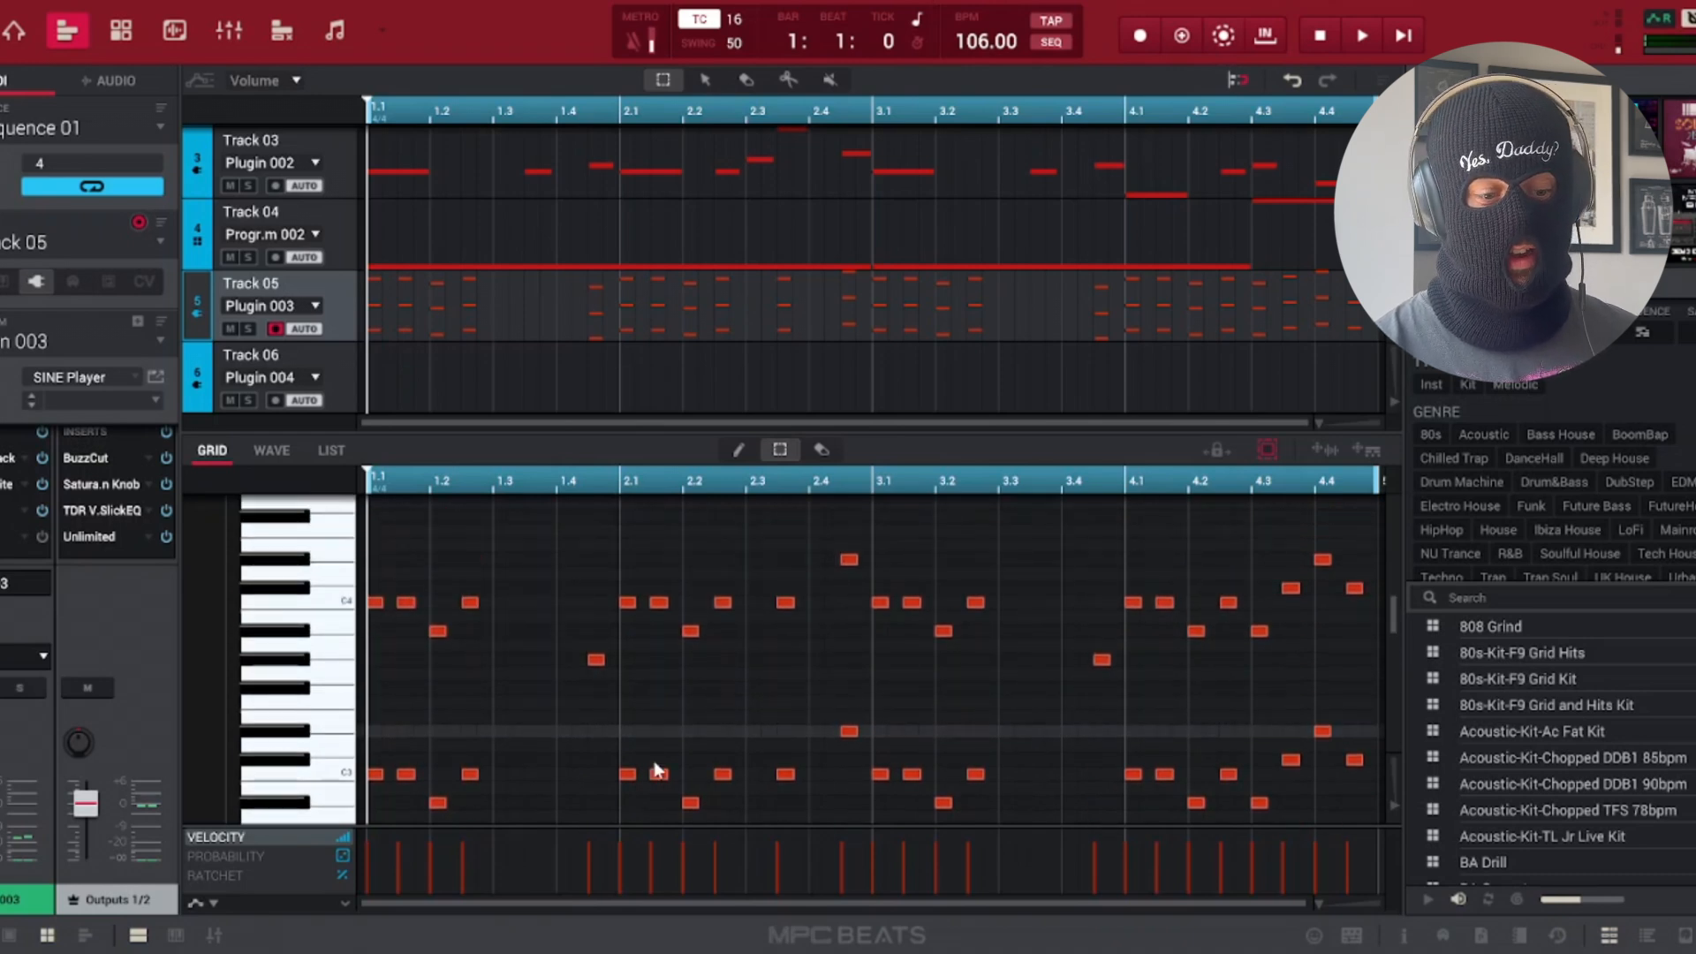
scroll(619, 564, "down", 6)
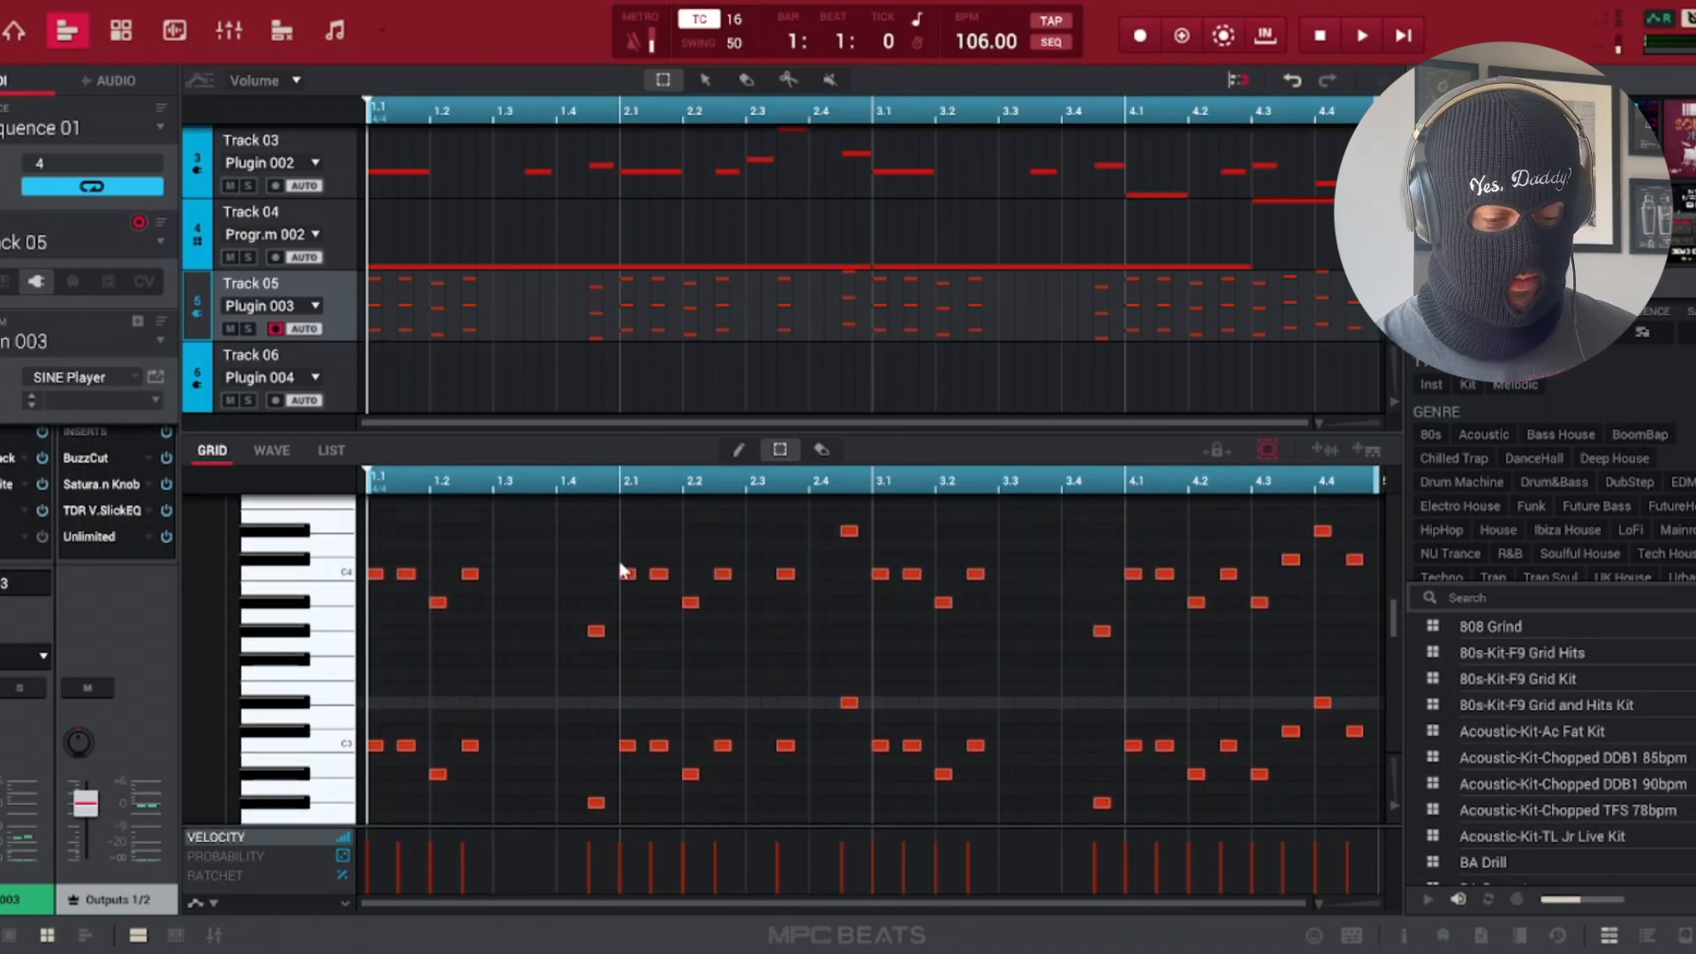
key("space")
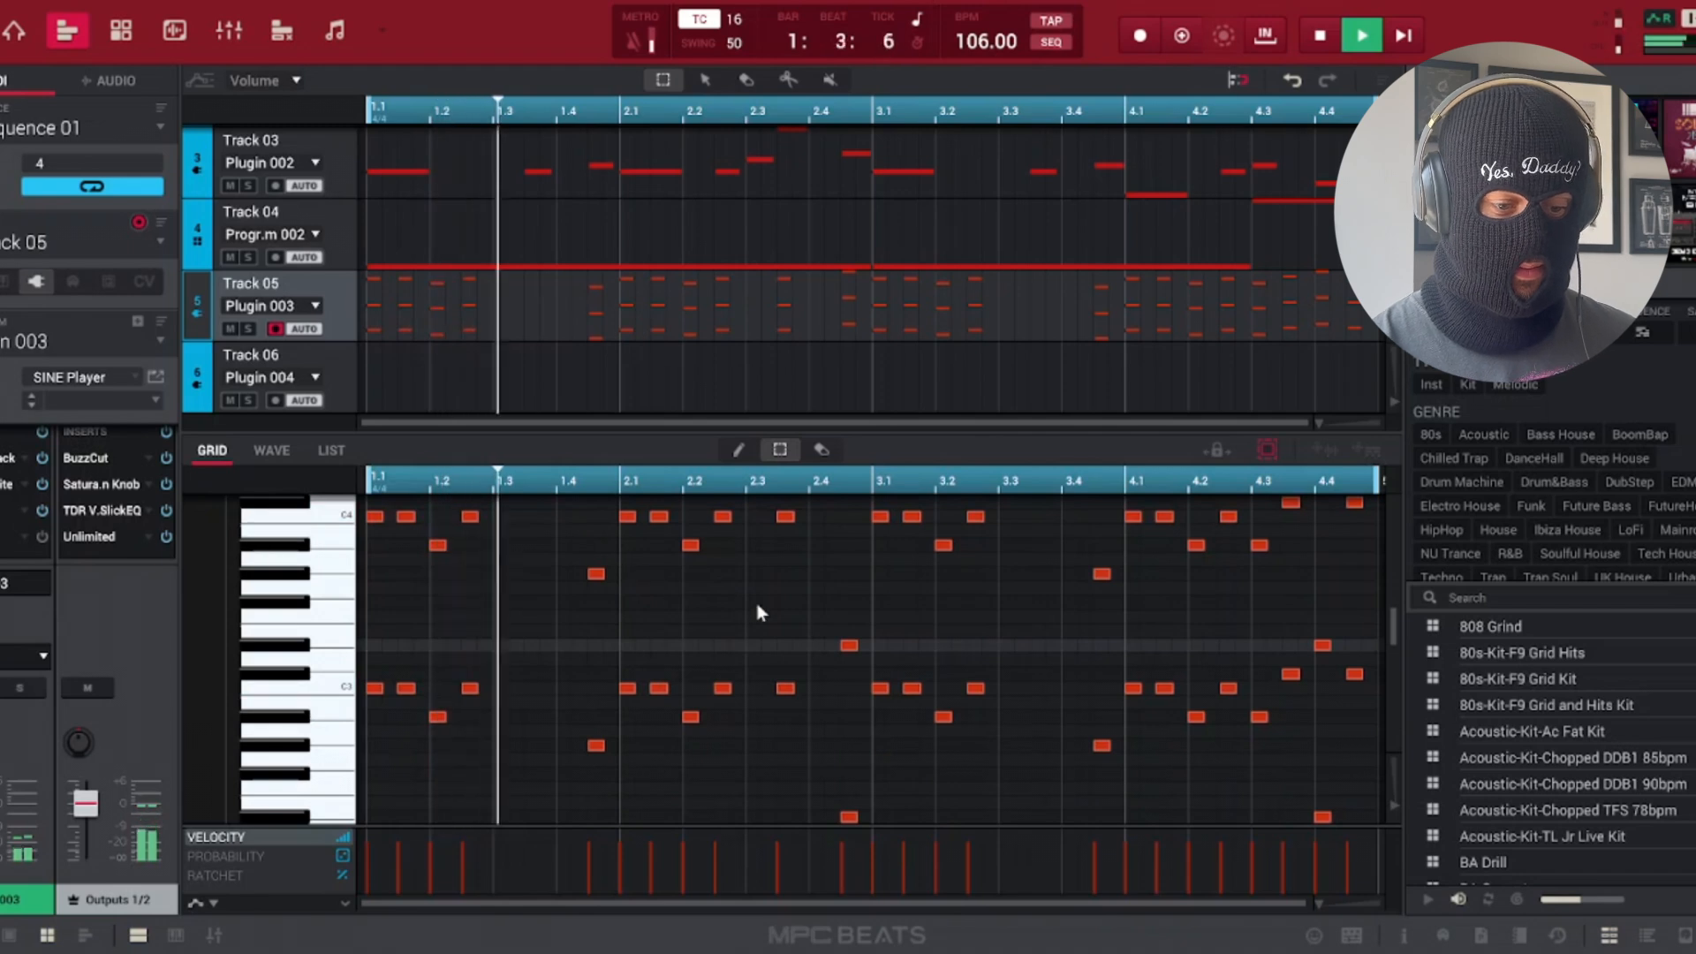
scroll(689, 590, "up", 3)
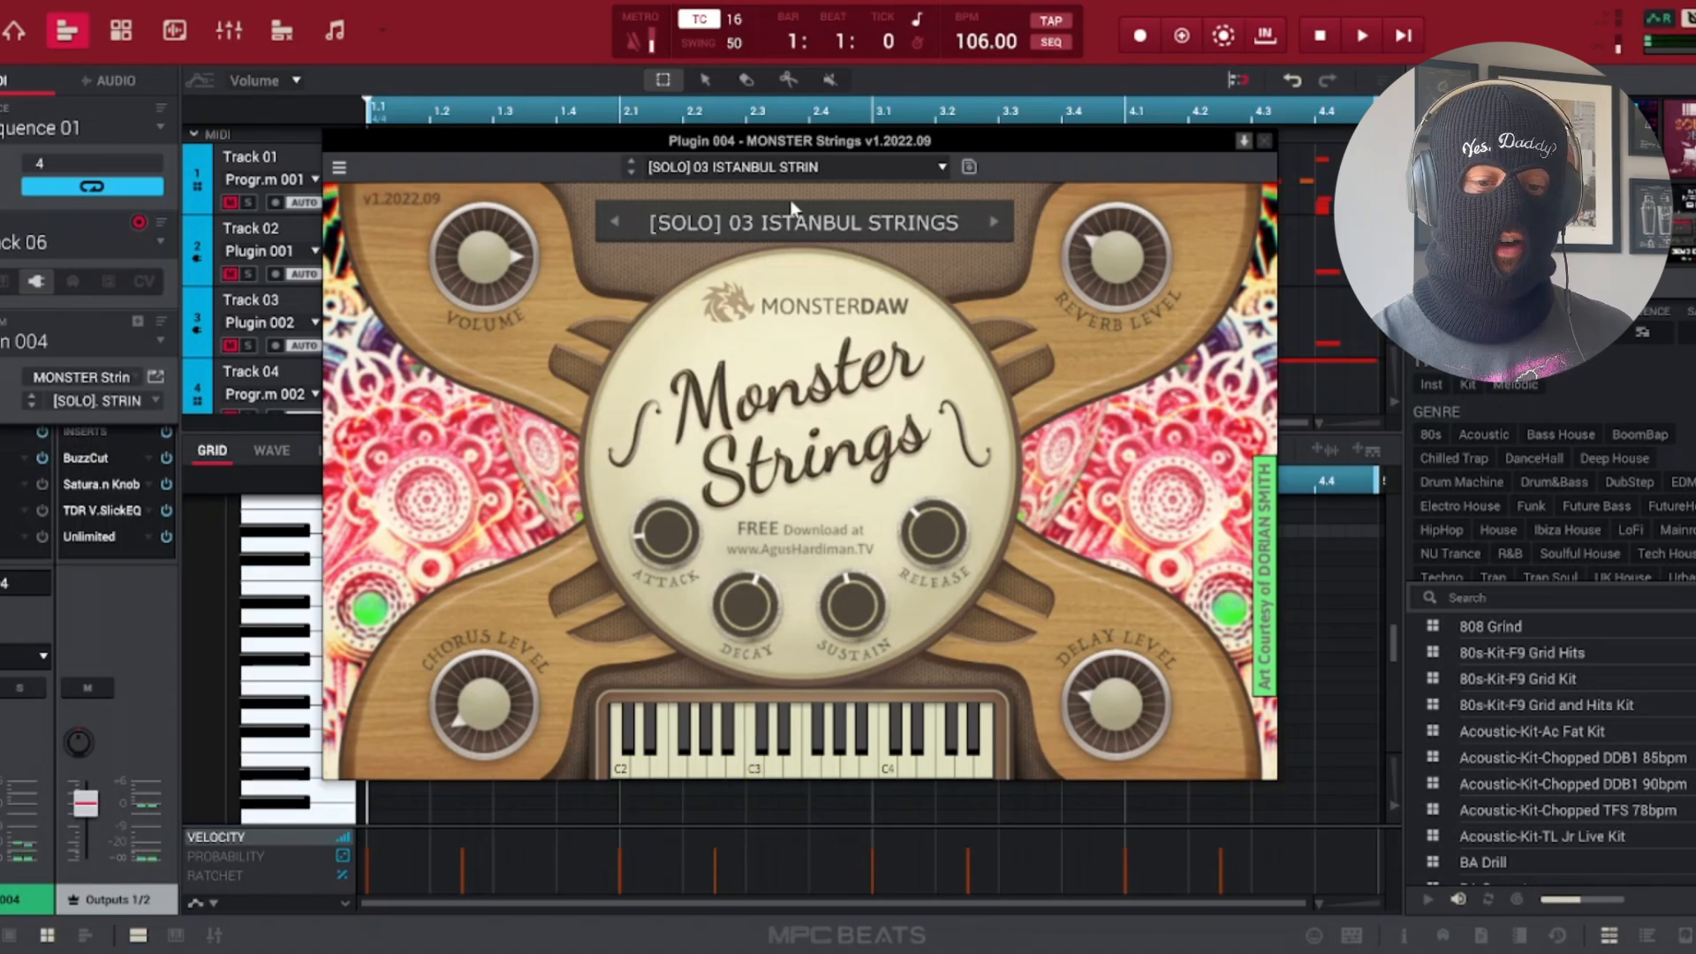
Review MONSTER Strings with the [SOLO] 03 ISTANBUL STRINGS preset on Track 06 and SINE Player on Track 07, and listen to their parts
left_click(1170, 5)
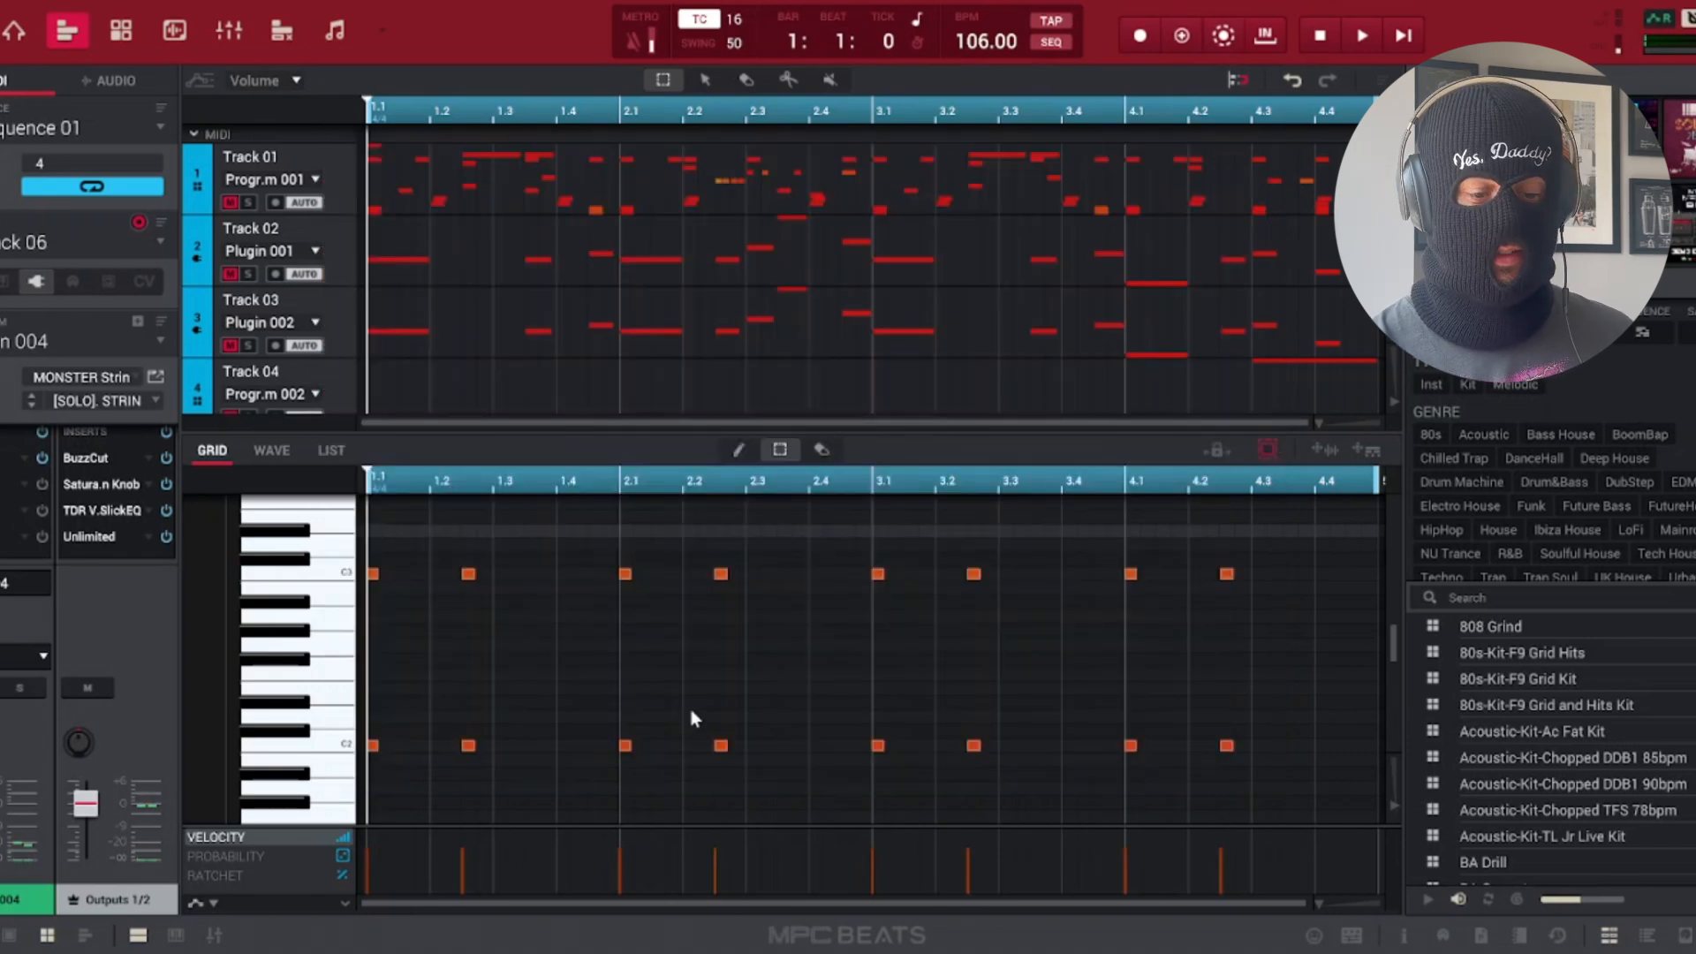
scroll(694, 717, "down", 1)
key("space")
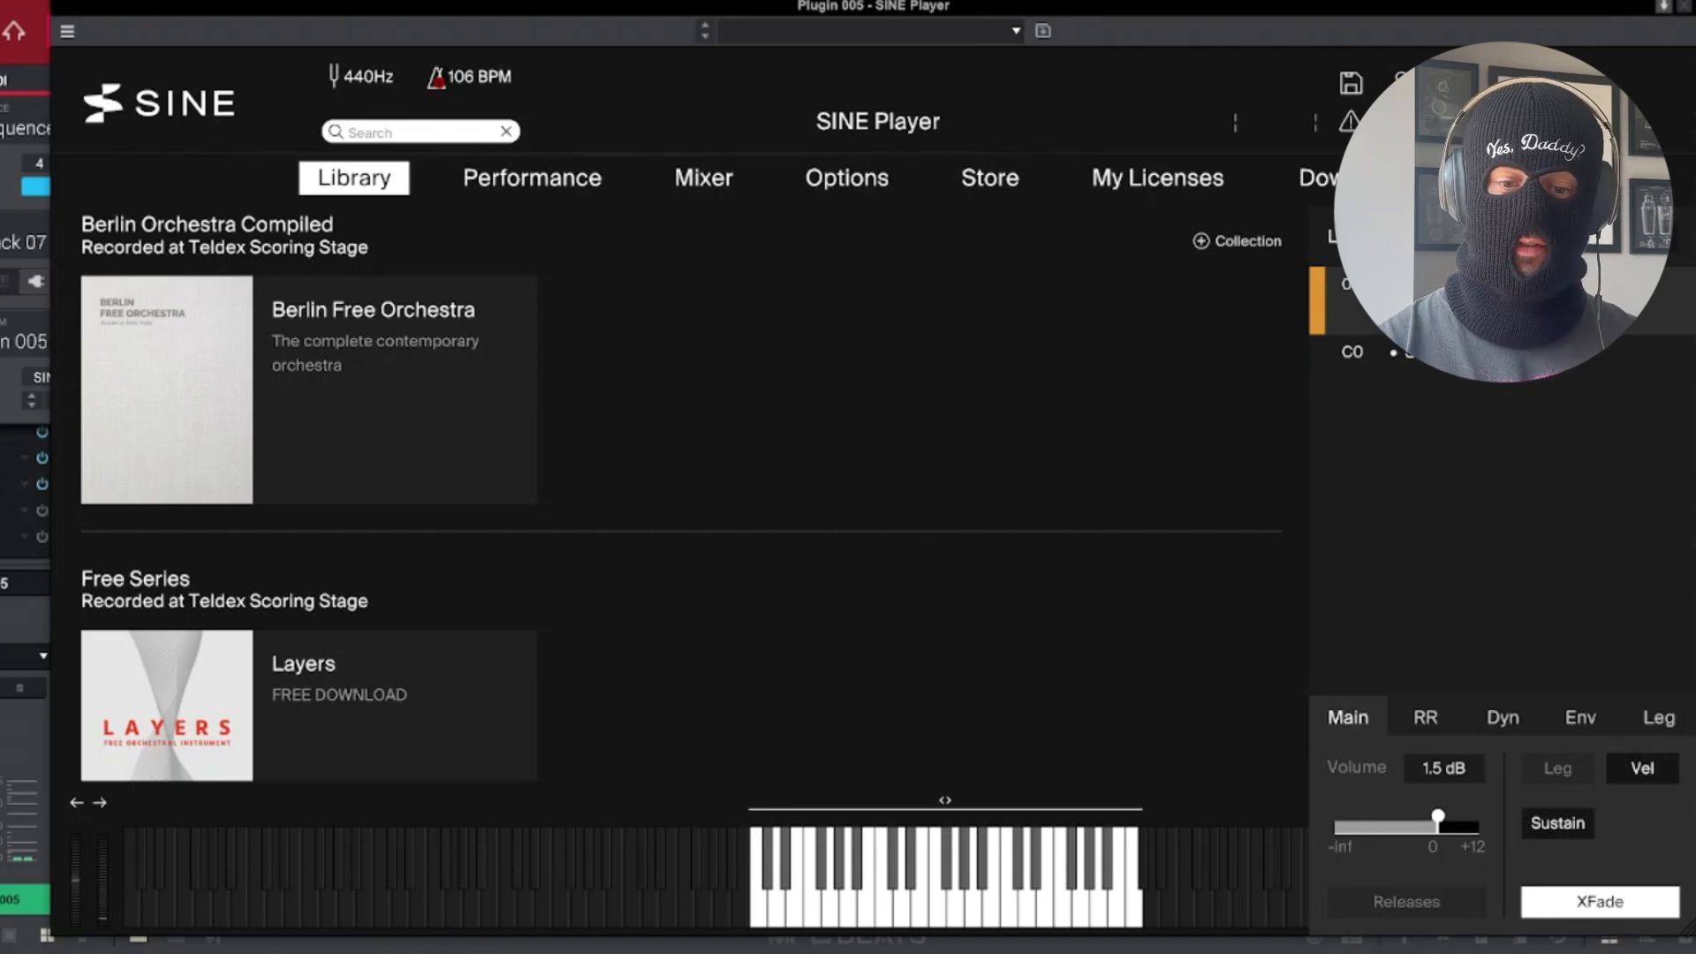
left_click(1383, 1)
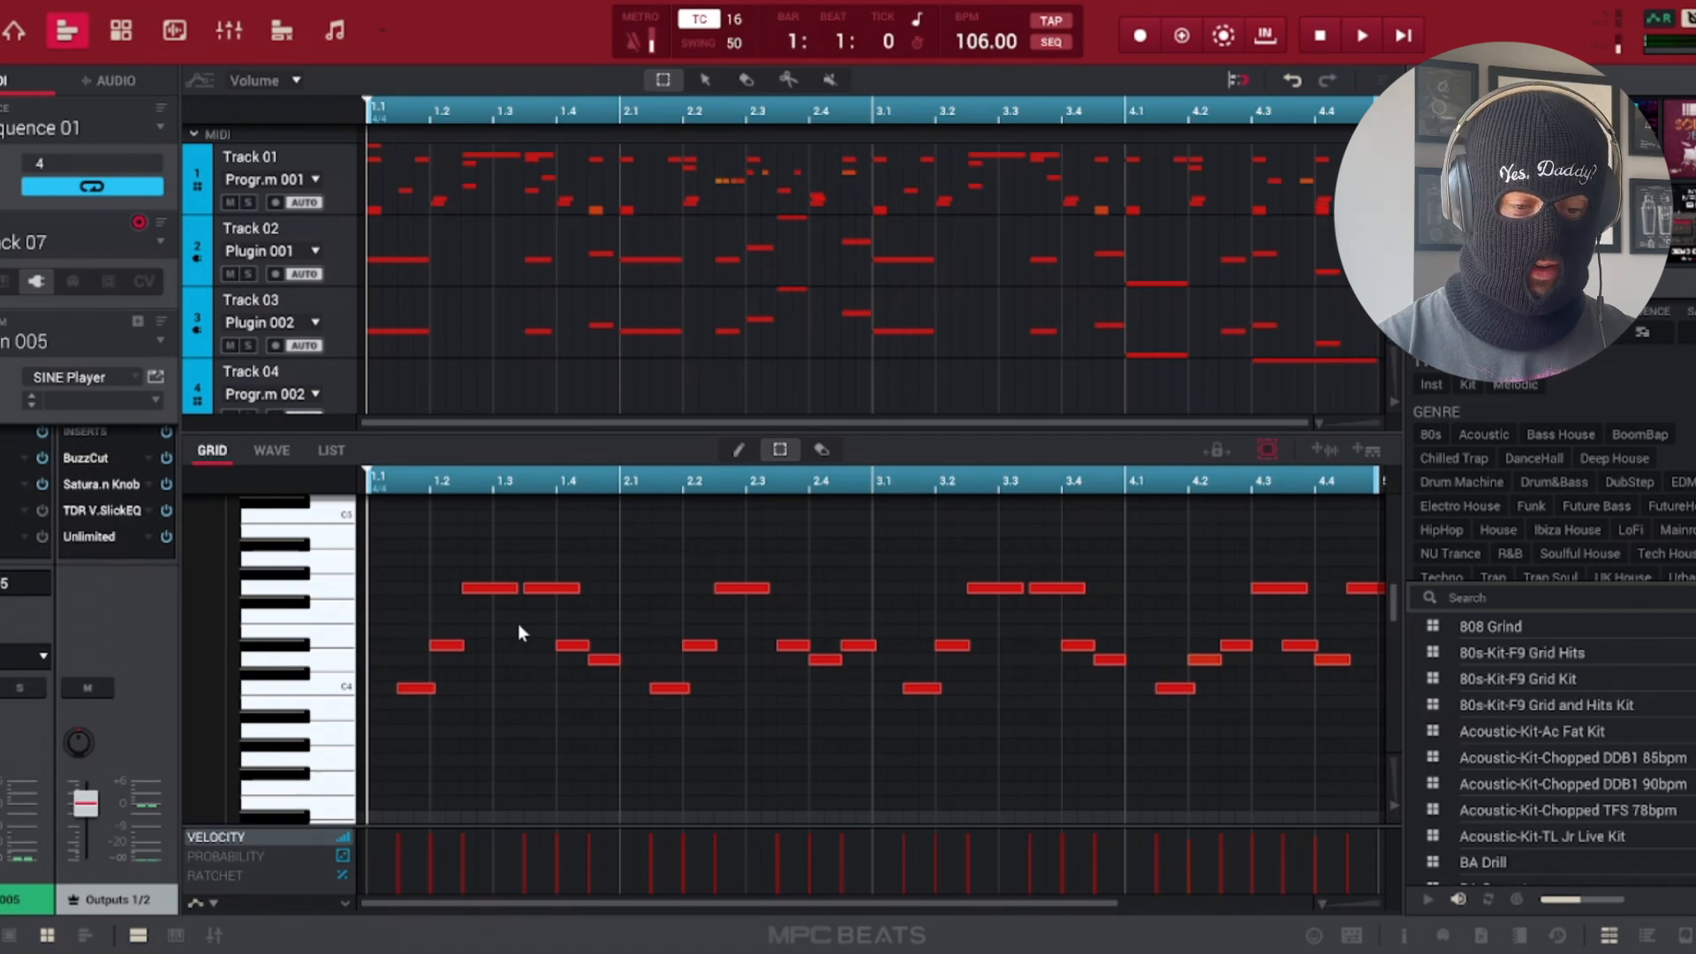
key("space")
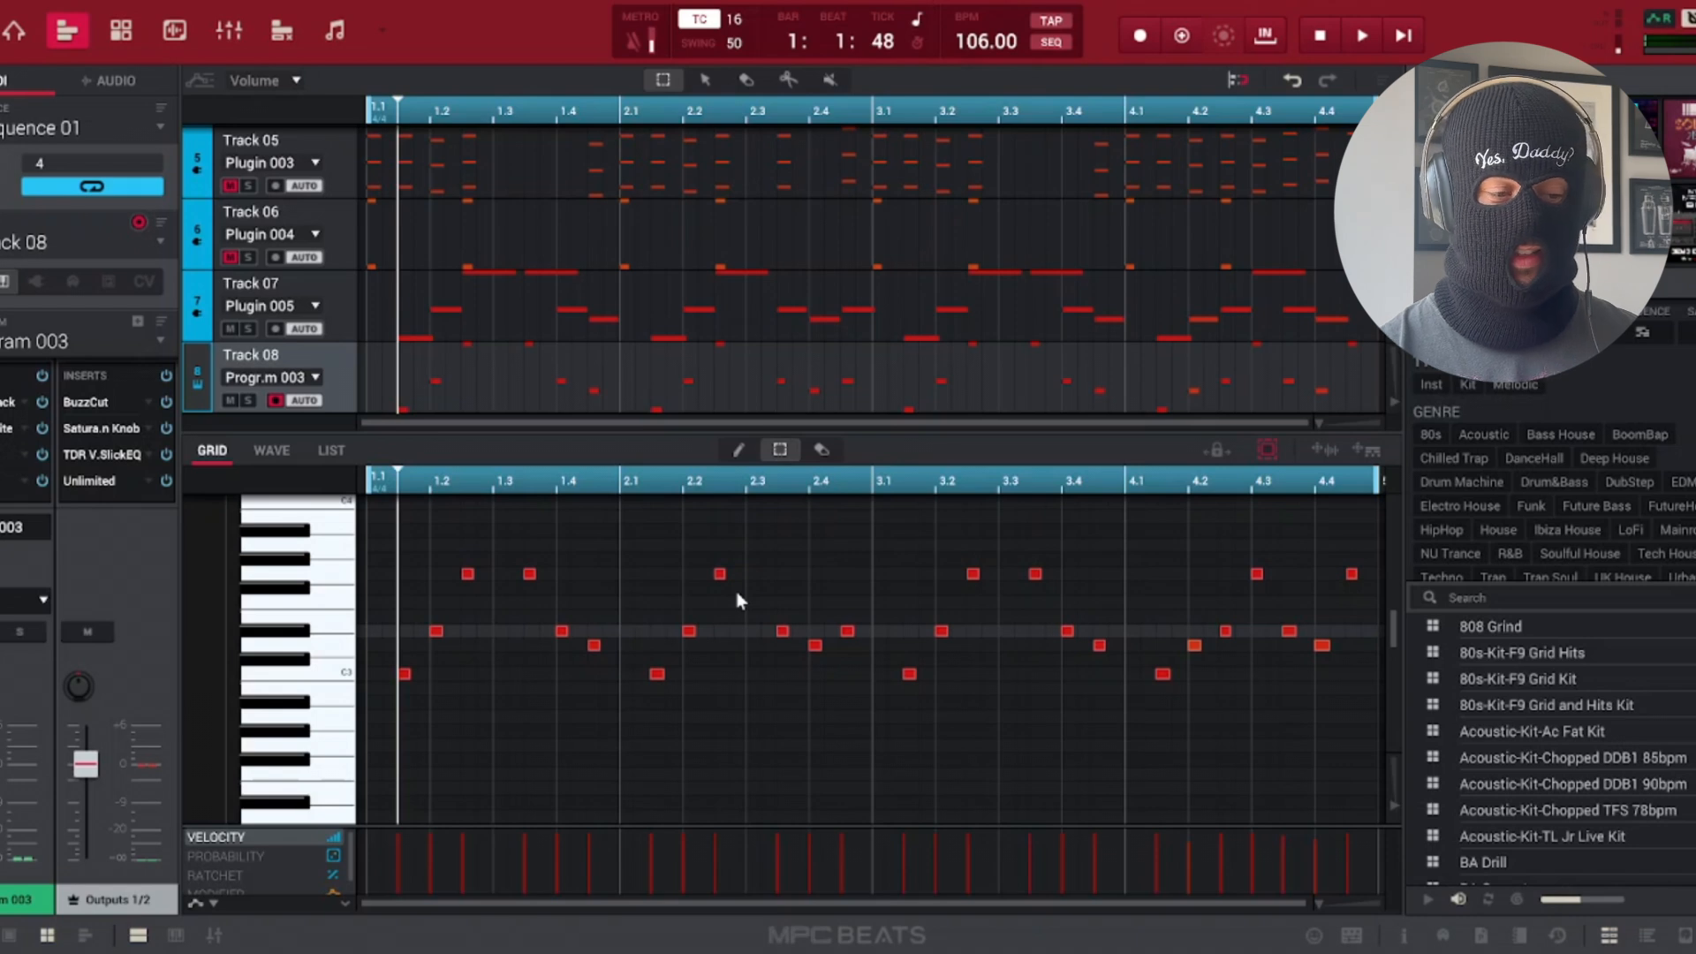
Inspect the Left to Right panning preset on Track 08's third insert, and play the track's melody
left_click(5, 454)
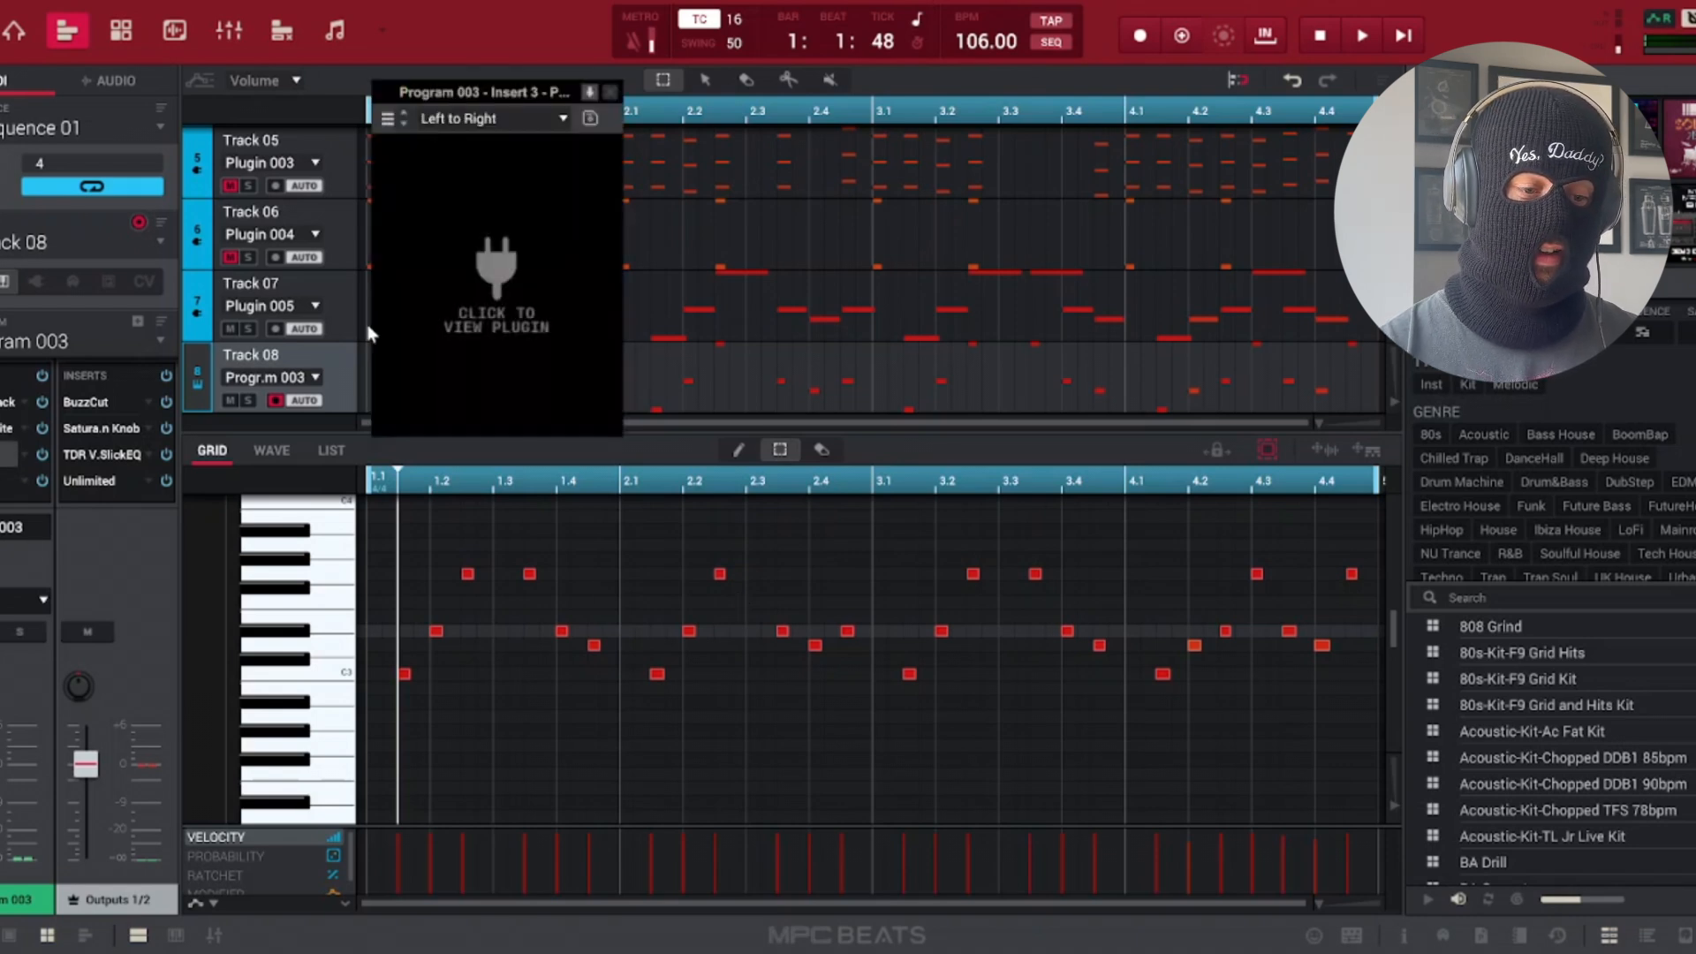
left_click(371, 332)
left_click_drag(489, 104, 762, 279)
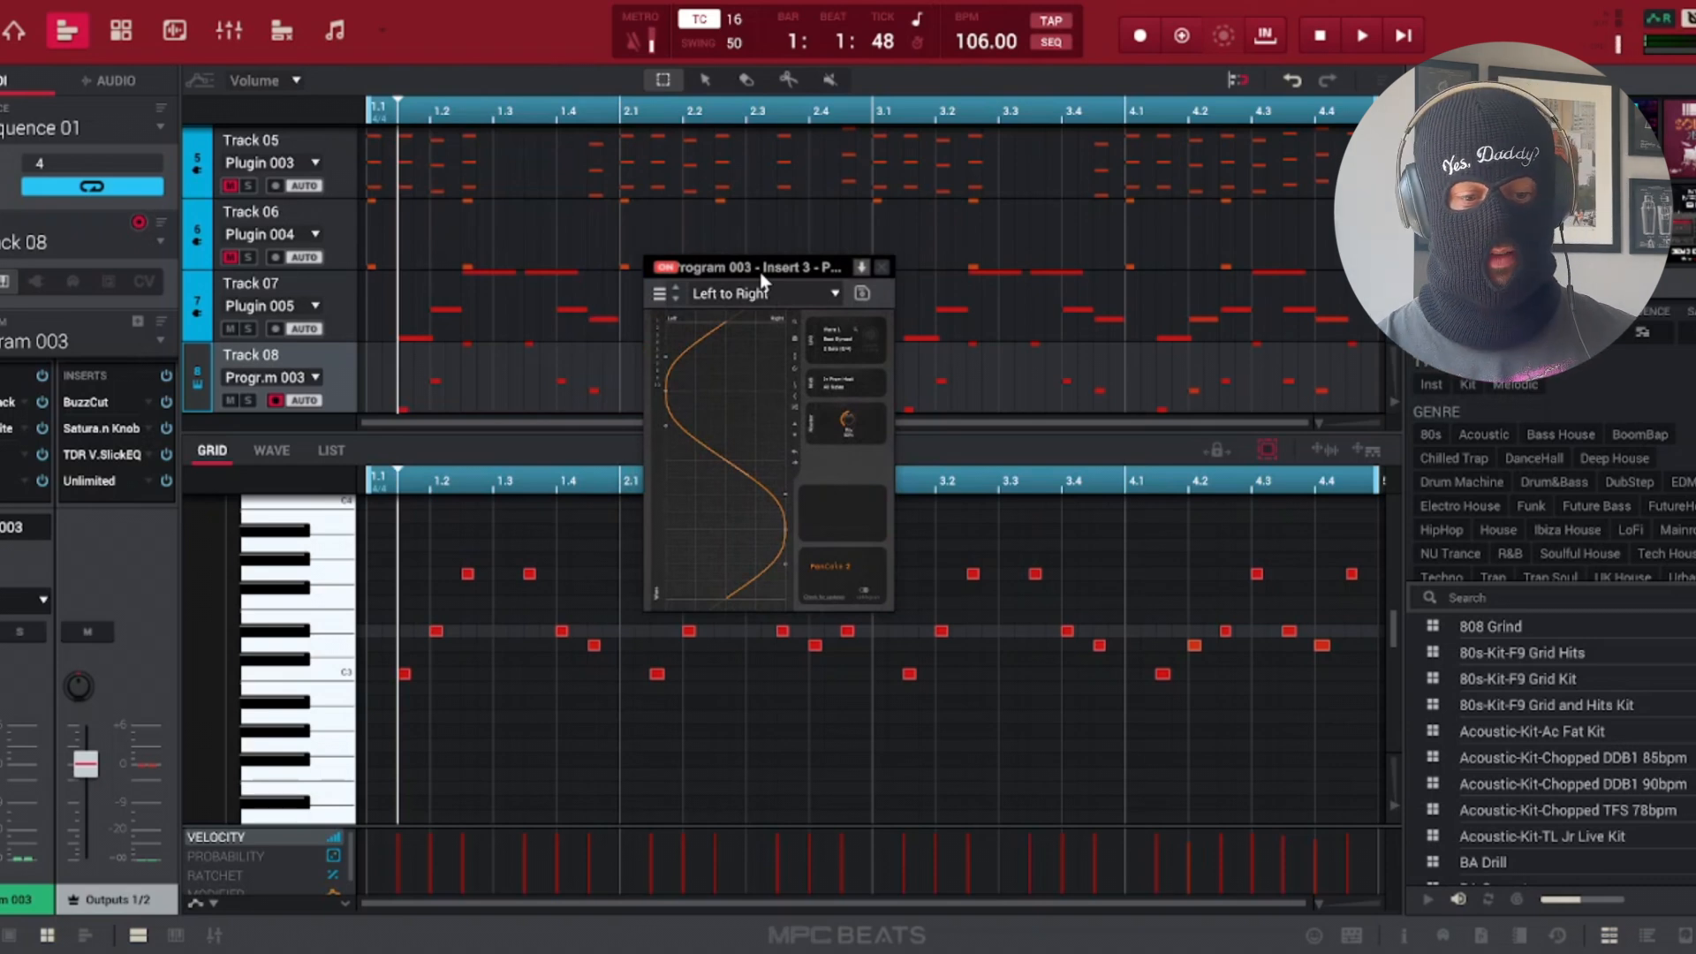
left_click(882, 267)
key("space")
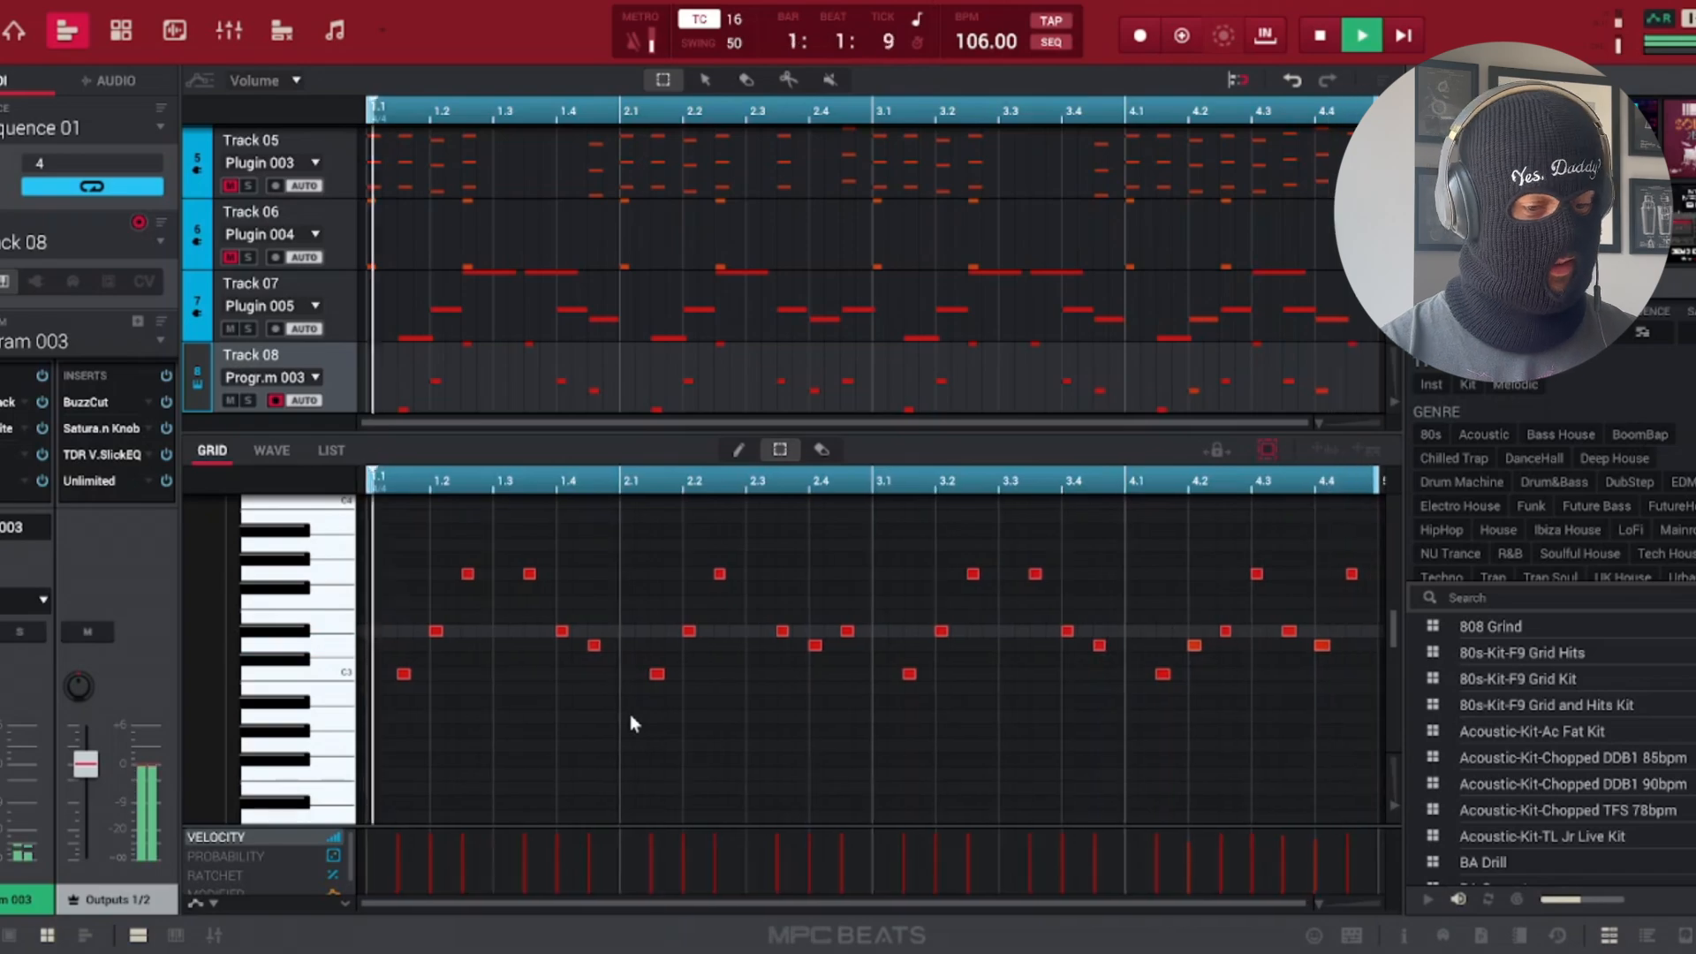
key("space")
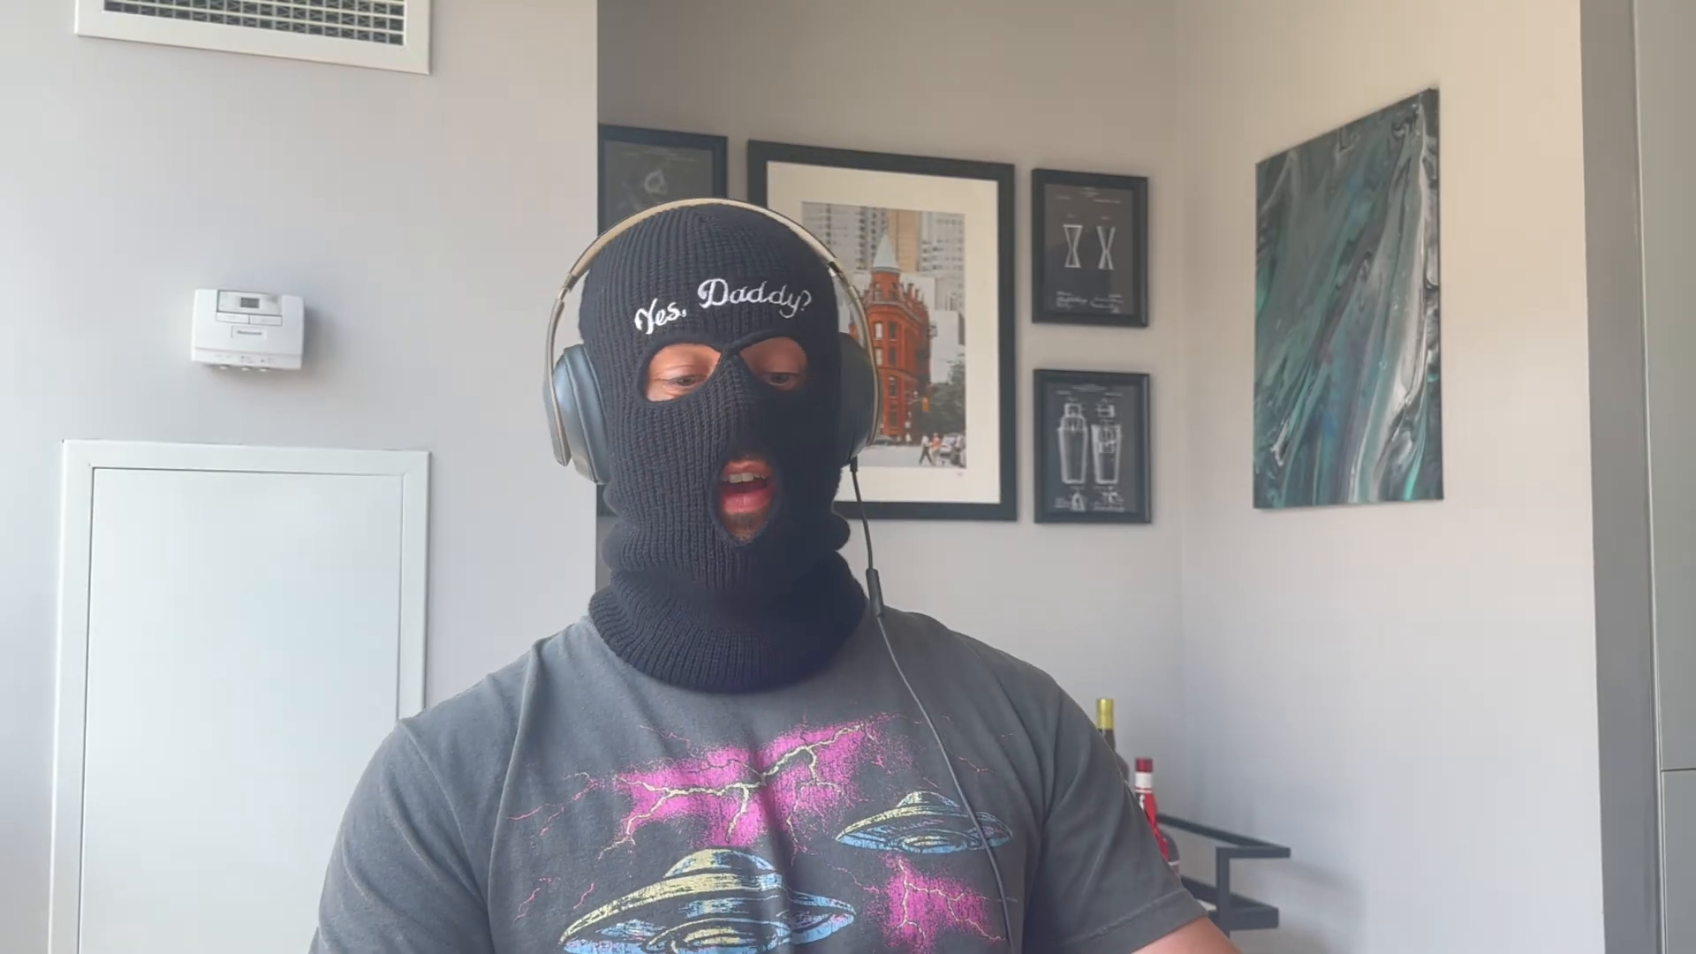